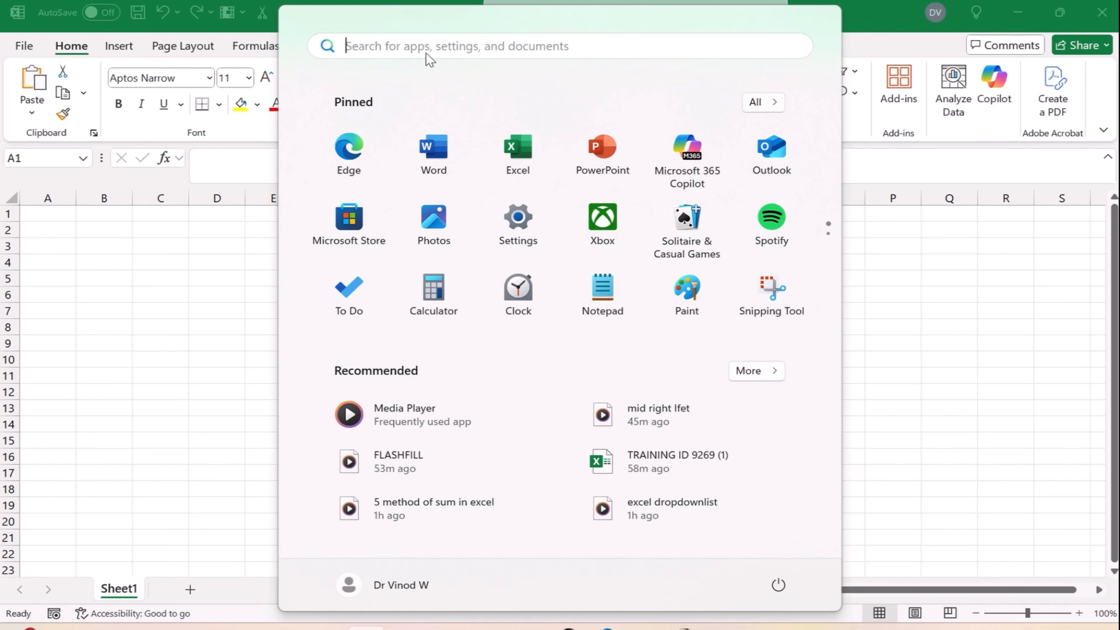
Launch Excel from the system search and create a new blank workbook.
text(eXCEL)
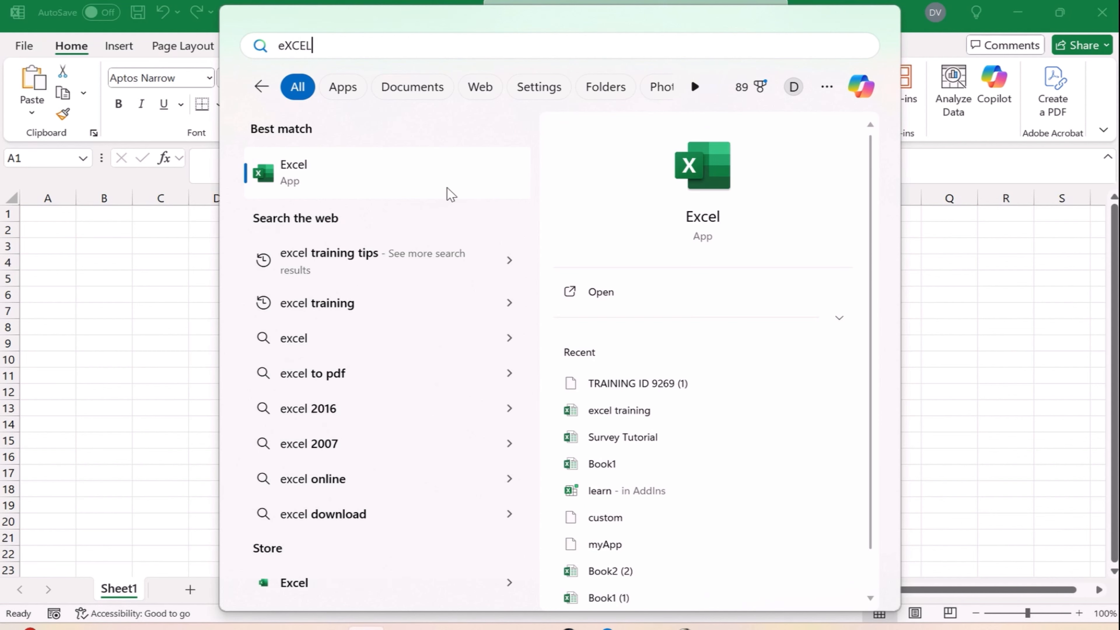
click(604, 294)
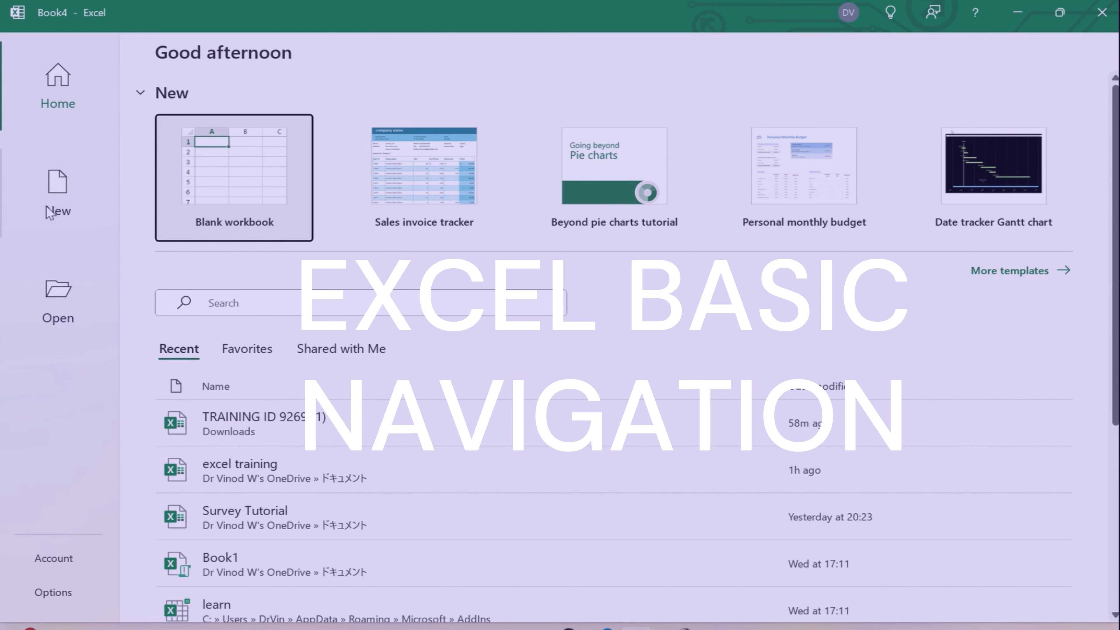
click(56, 203)
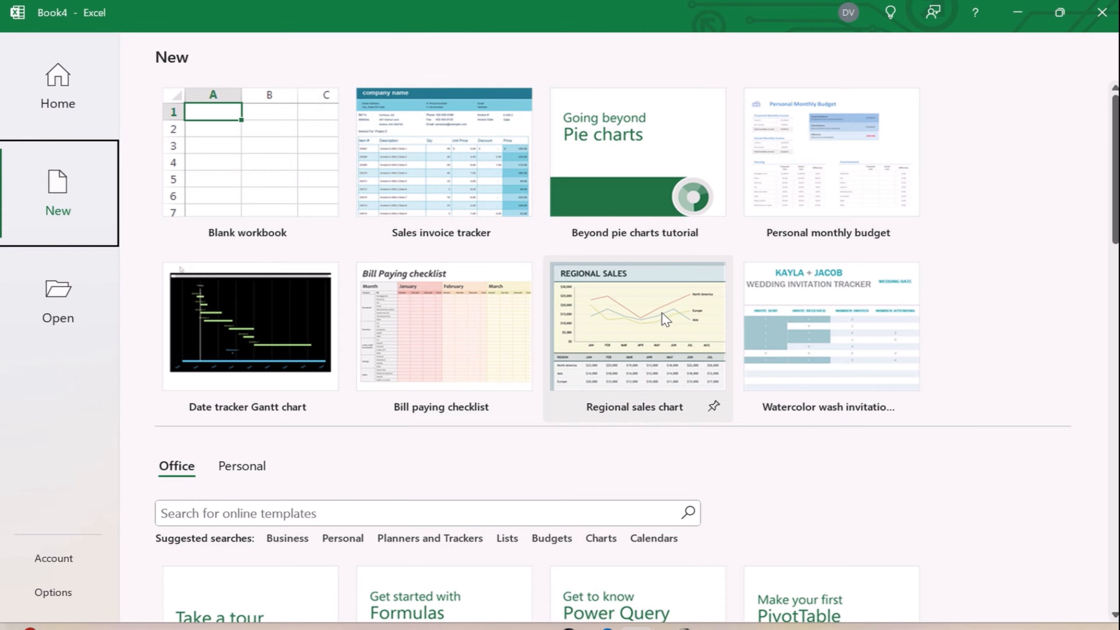
click(48, 318)
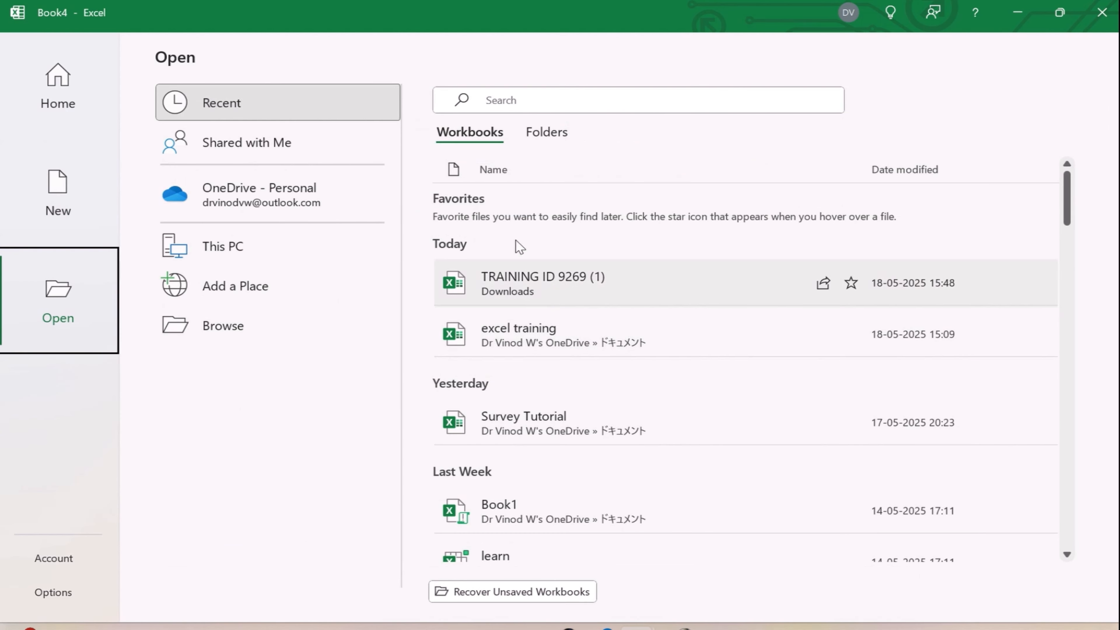
click(81, 205)
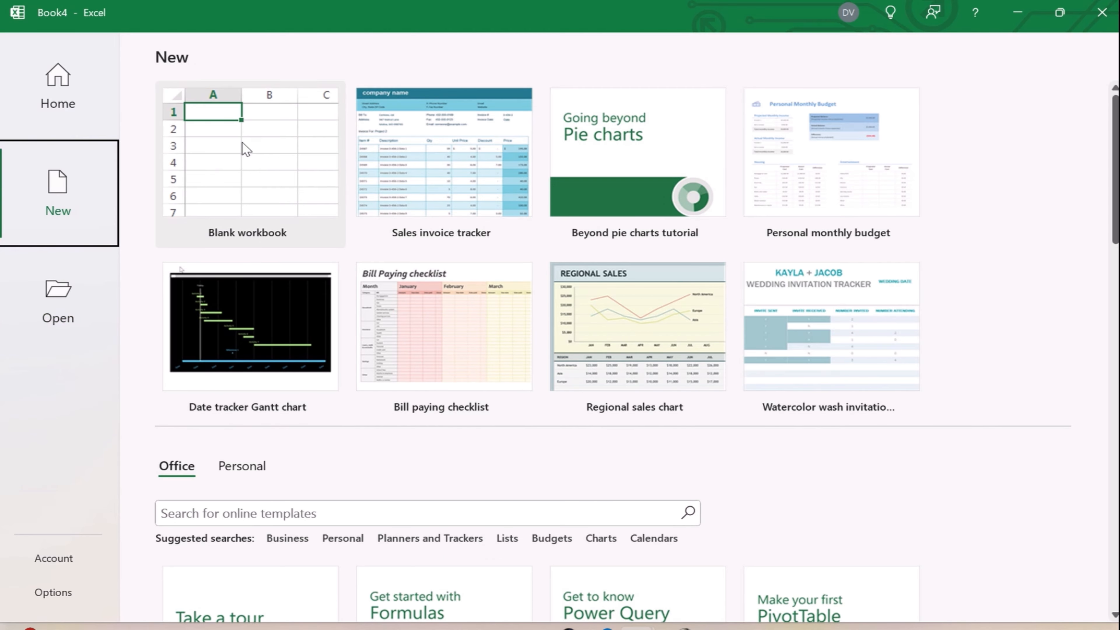
click(267, 154)
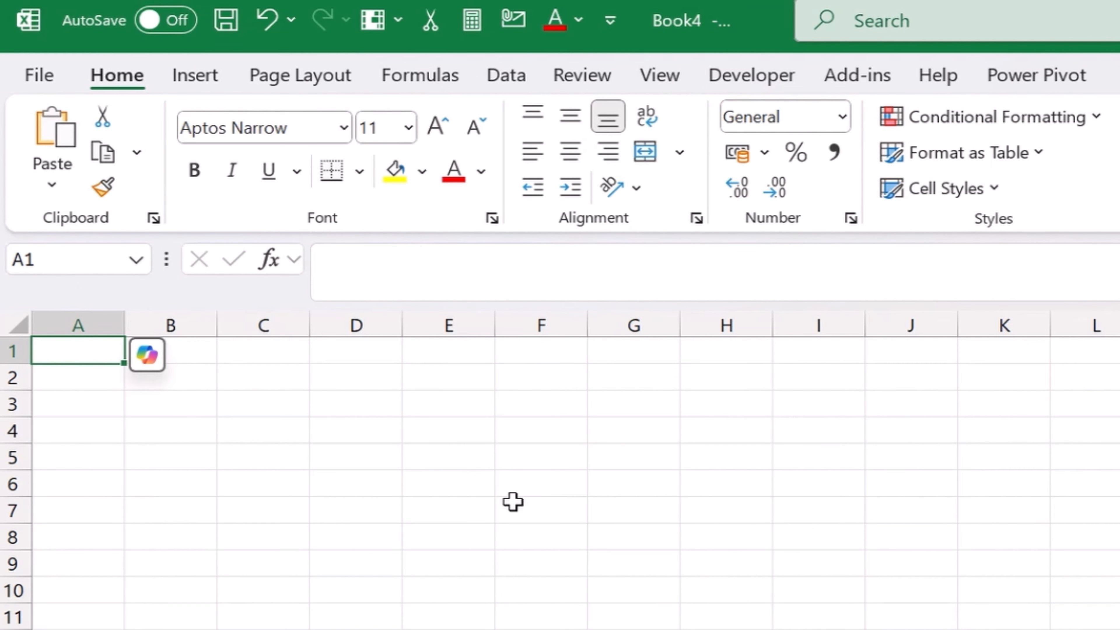
Select cell F5 on Sheet1 and add two new worksheets to the workbook.
click(302, 285)
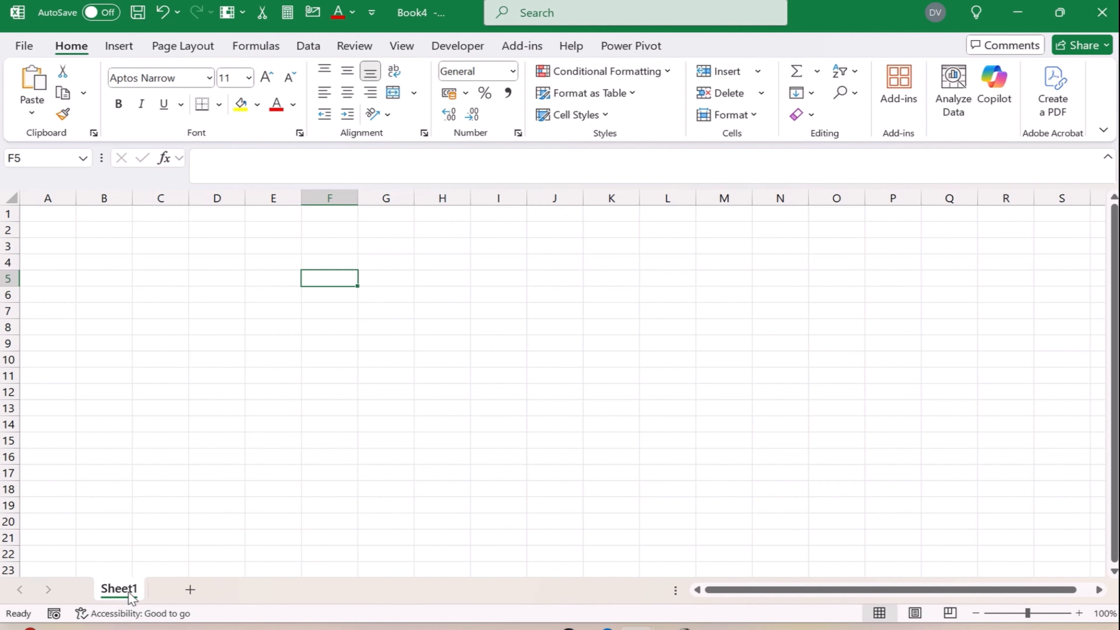
click(190, 589)
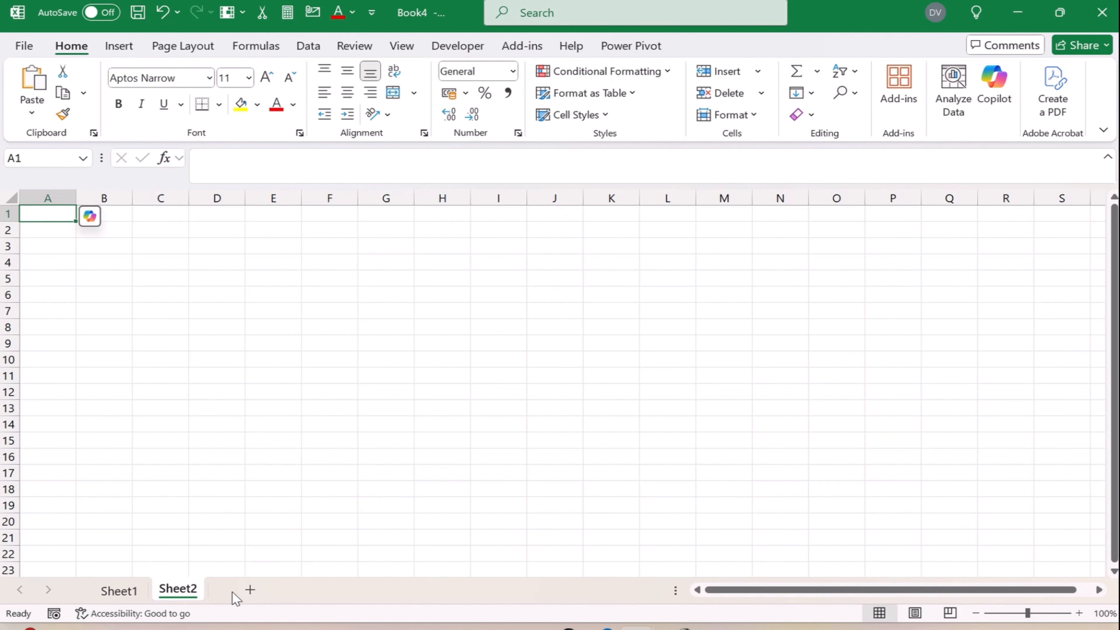
click(250, 590)
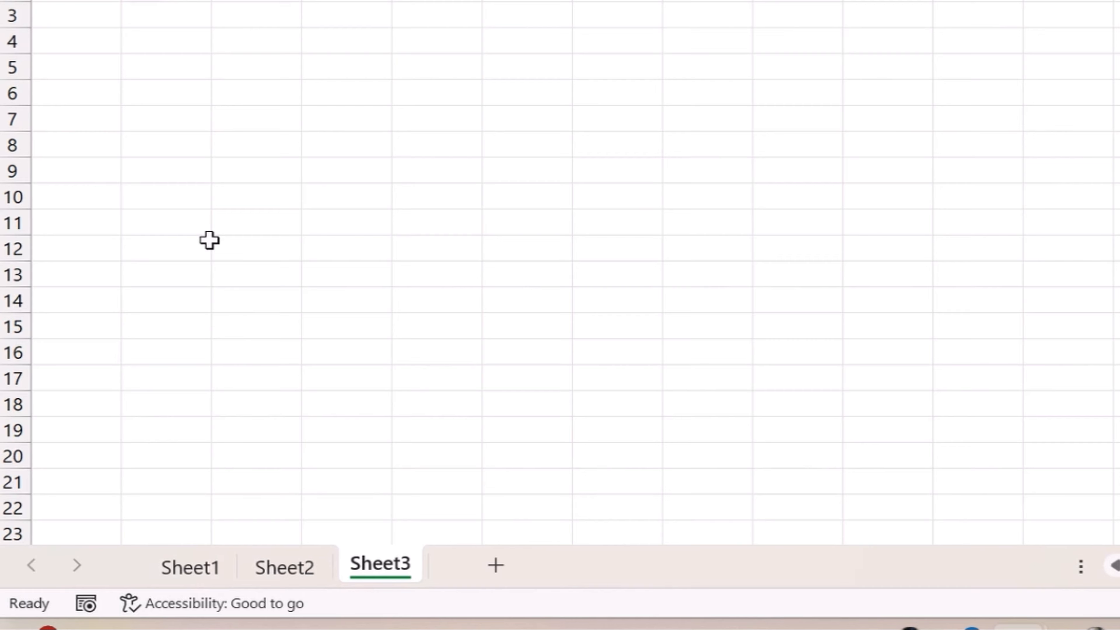
Jump to the worksheet's last row and last column to view the grid limits, and return to cell A1.
click(130, 60)
key(ctrl+Left)
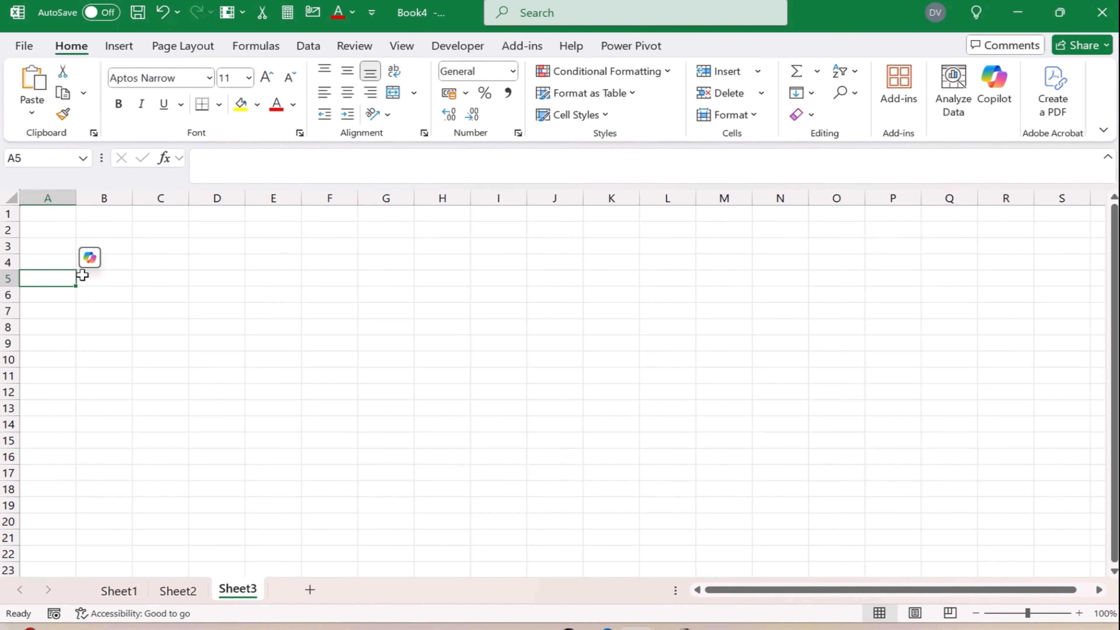
key(ctrl+Down)
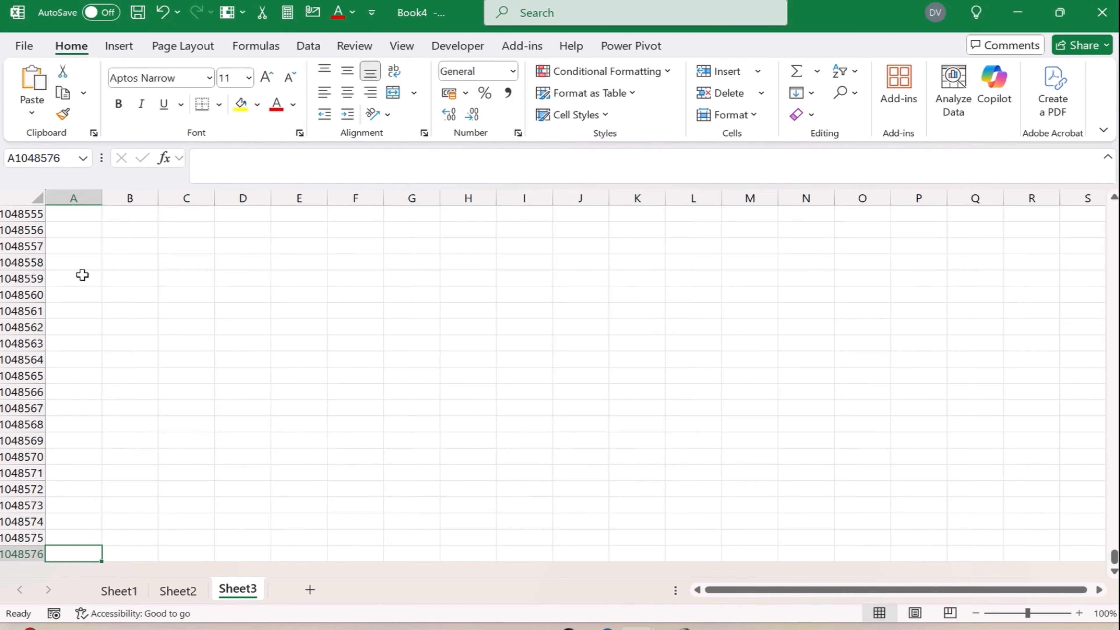
key(ctrl+Right)
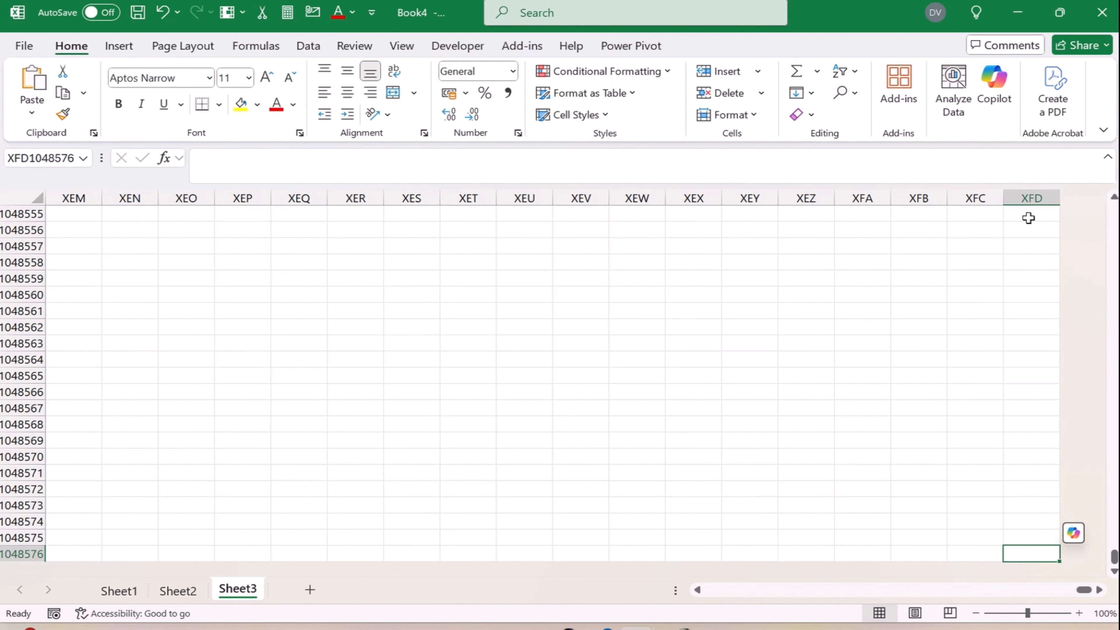
click(1036, 198)
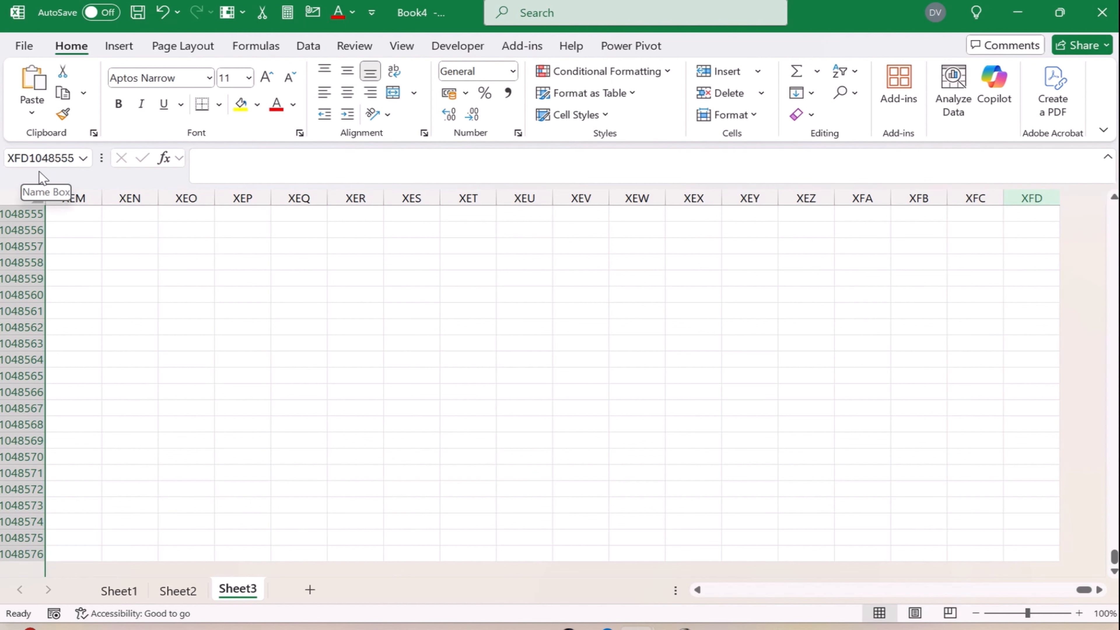
click(87, 345)
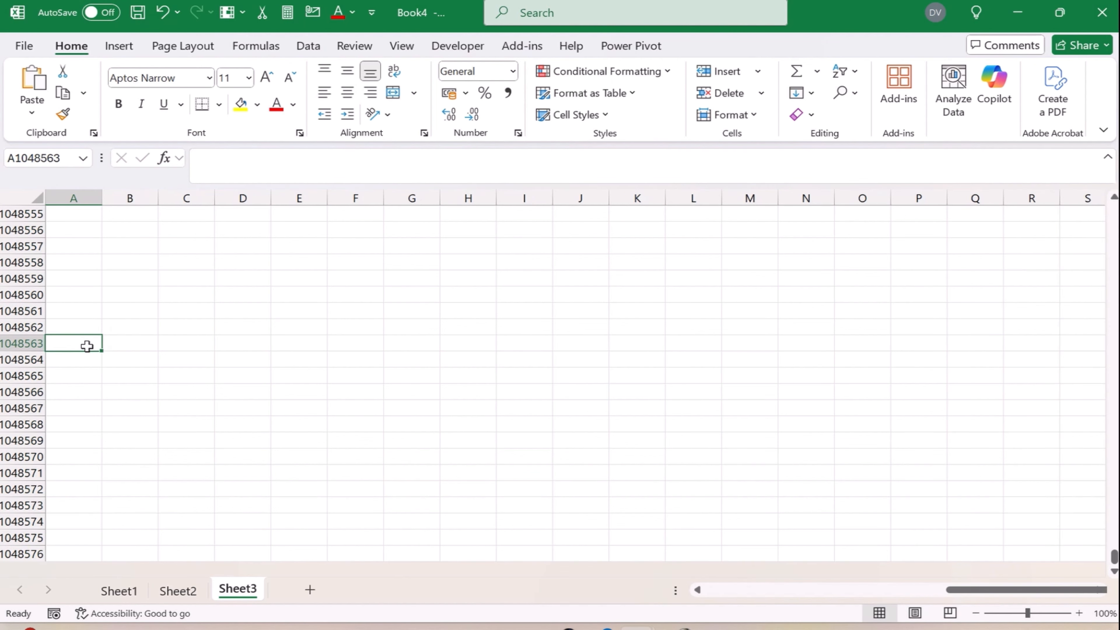
key(ctrl+Home)
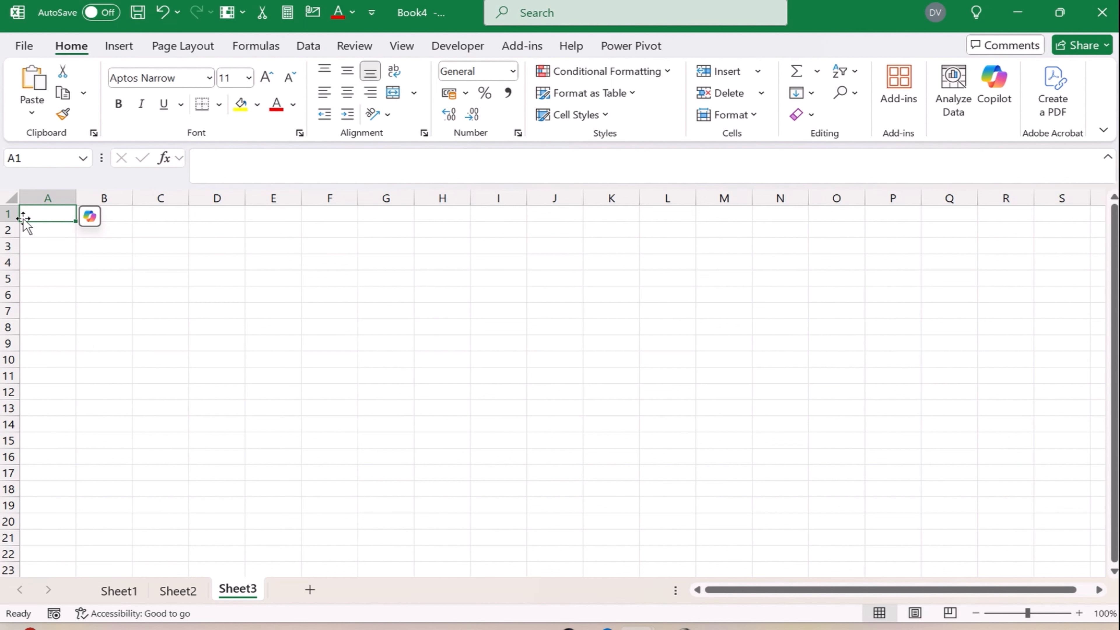
Select the single cell B3, the range C3:D7 and the single cell D14.
click(109, 252)
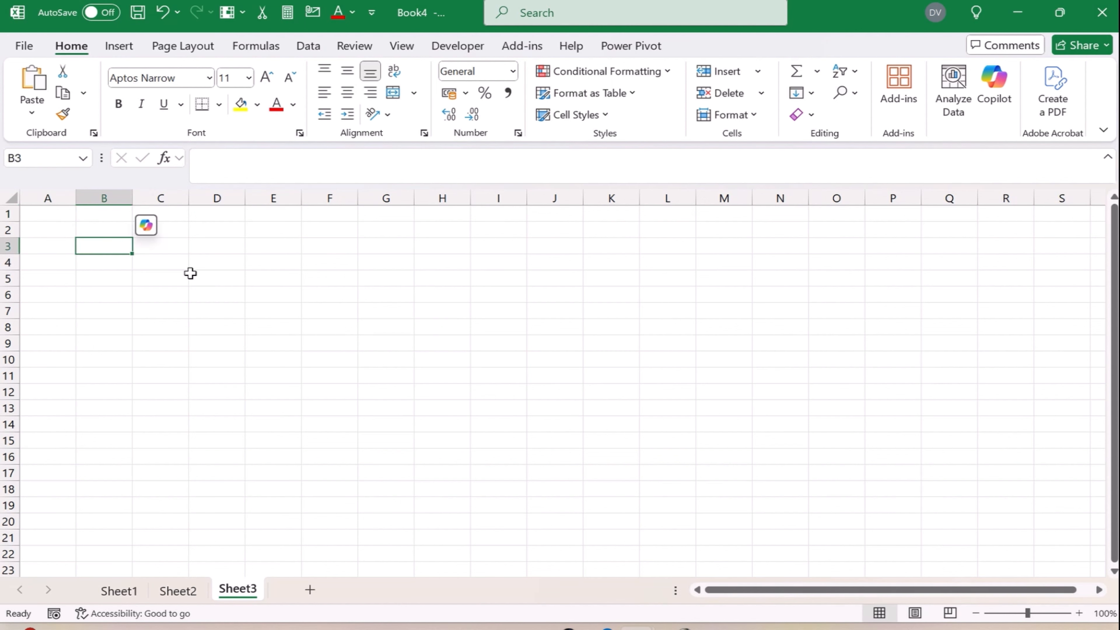
drag(181, 245, 225, 312)
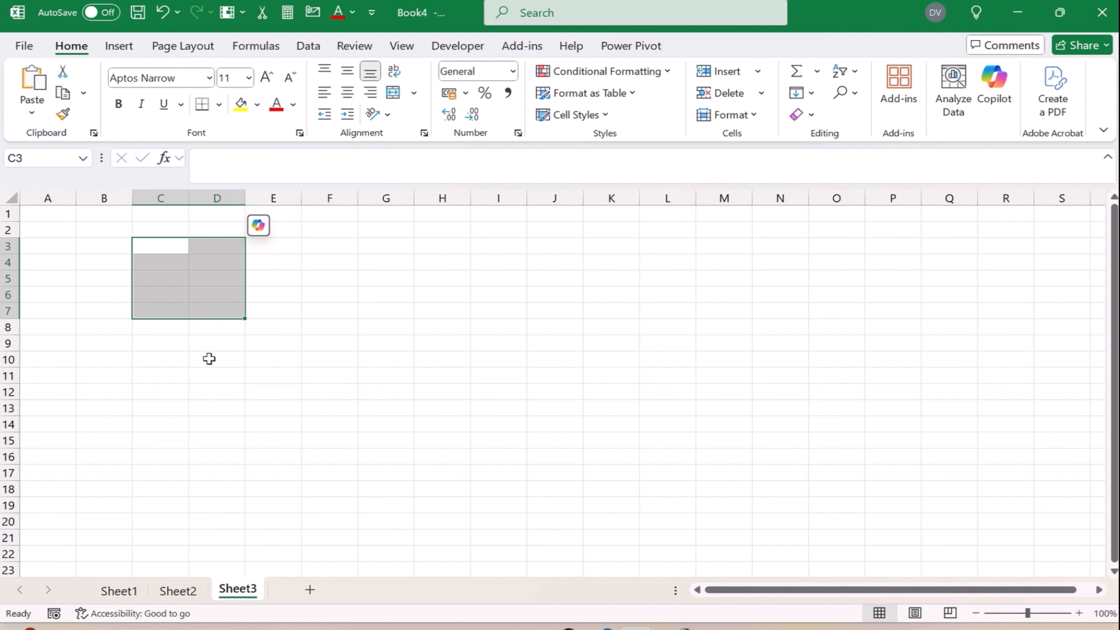
click(215, 423)
Select the entire row 7 and, one at a time, the entire columns F, G, H and I.
click(8, 310)
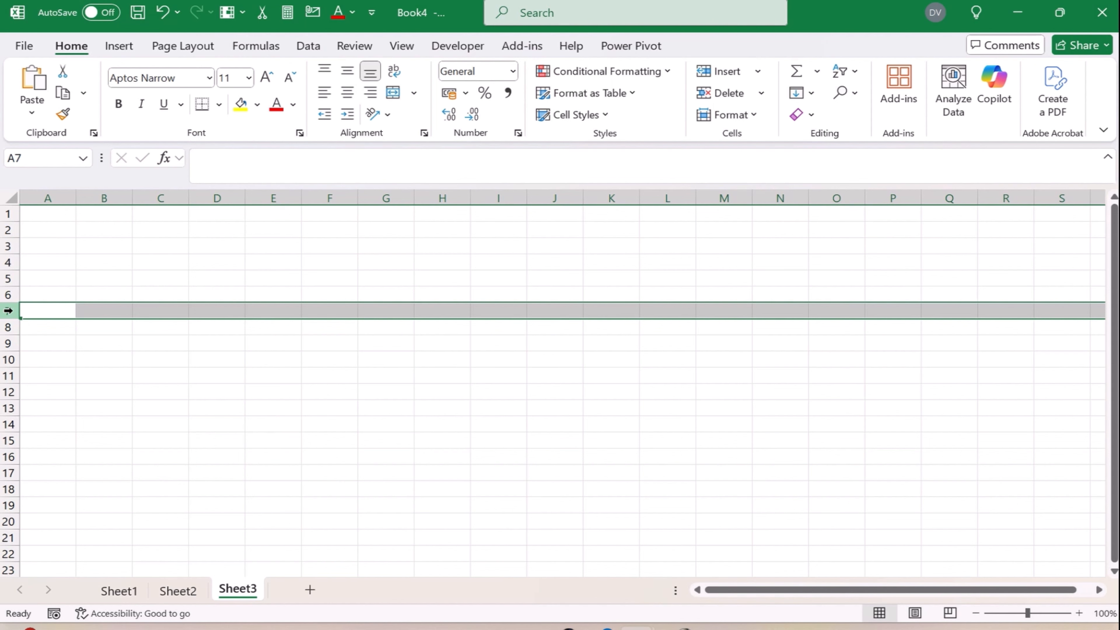
click(318, 197)
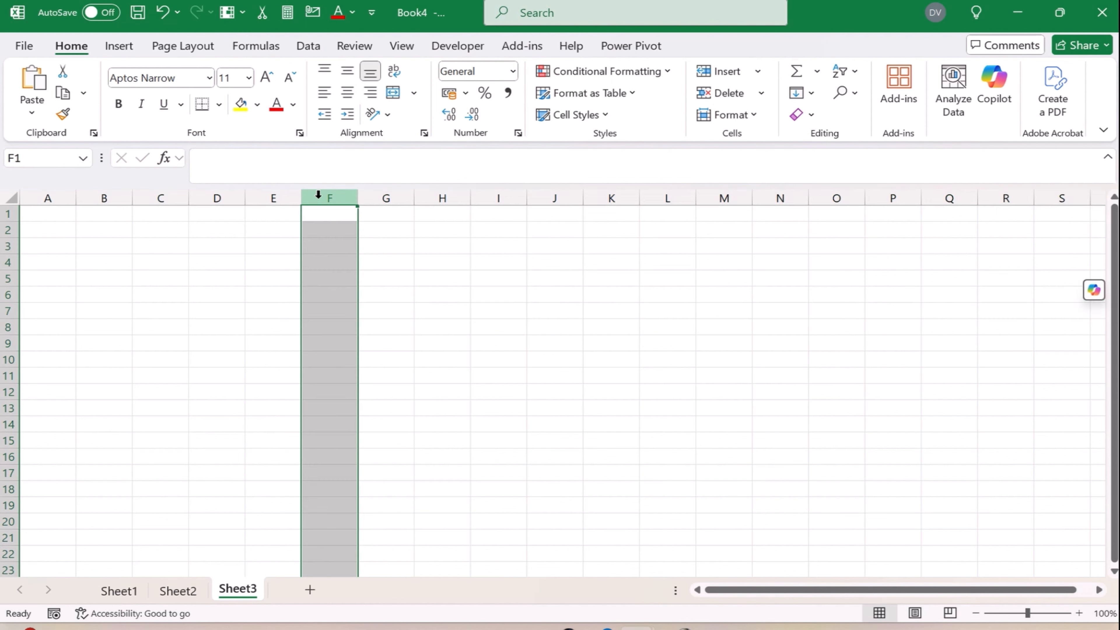
click(397, 198)
click(442, 197)
click(500, 197)
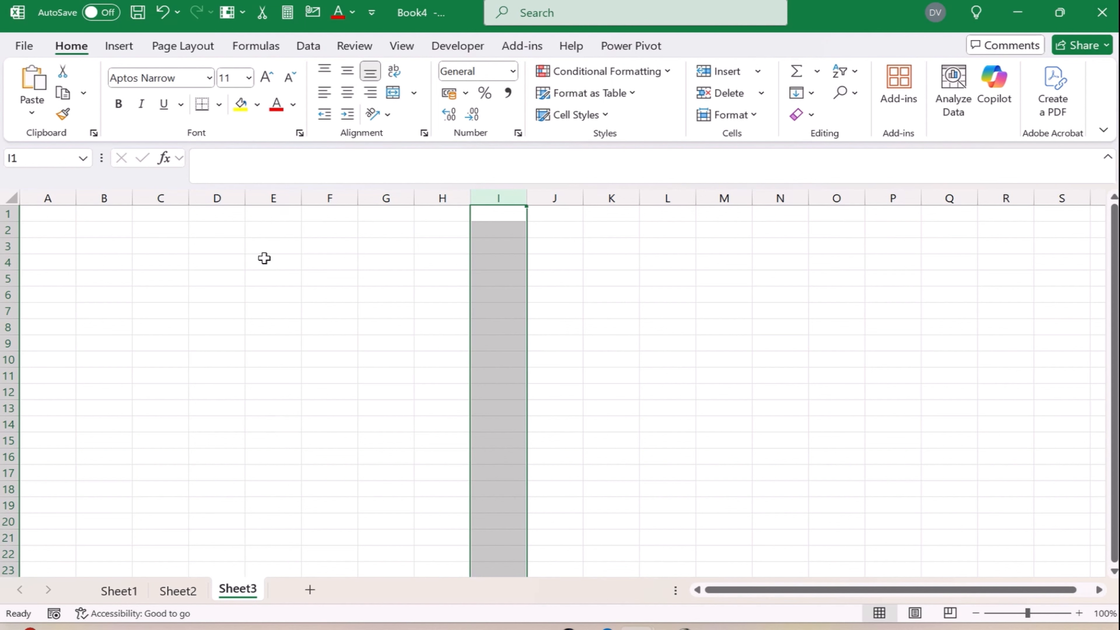
Activate the formula bar for cell I1, and select cells F5 and K8 to view their addresses.
click(222, 157)
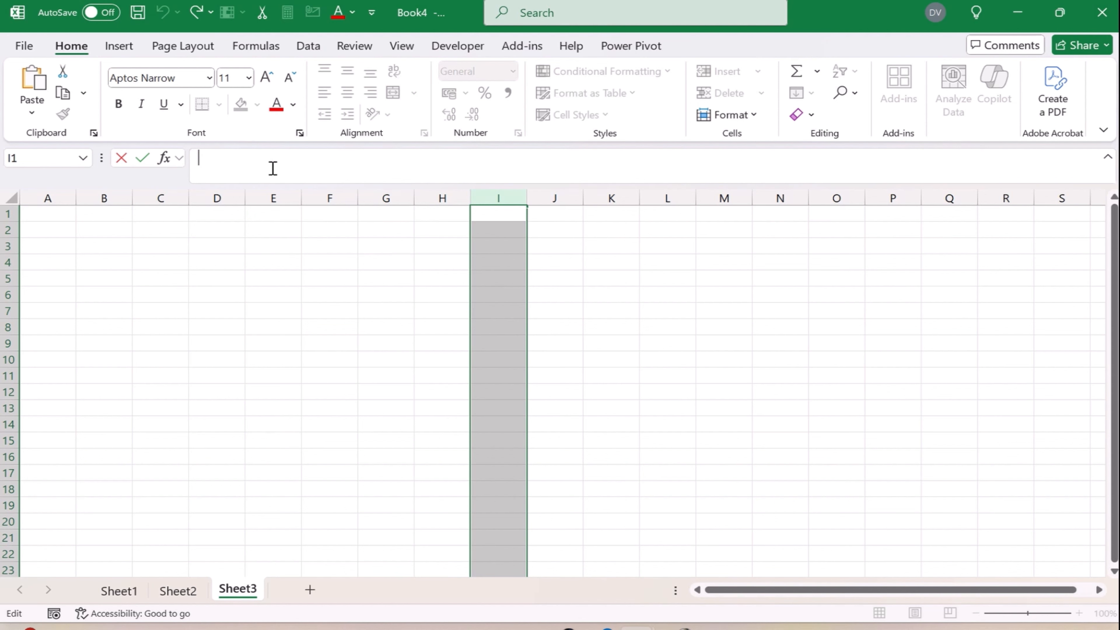
click(305, 282)
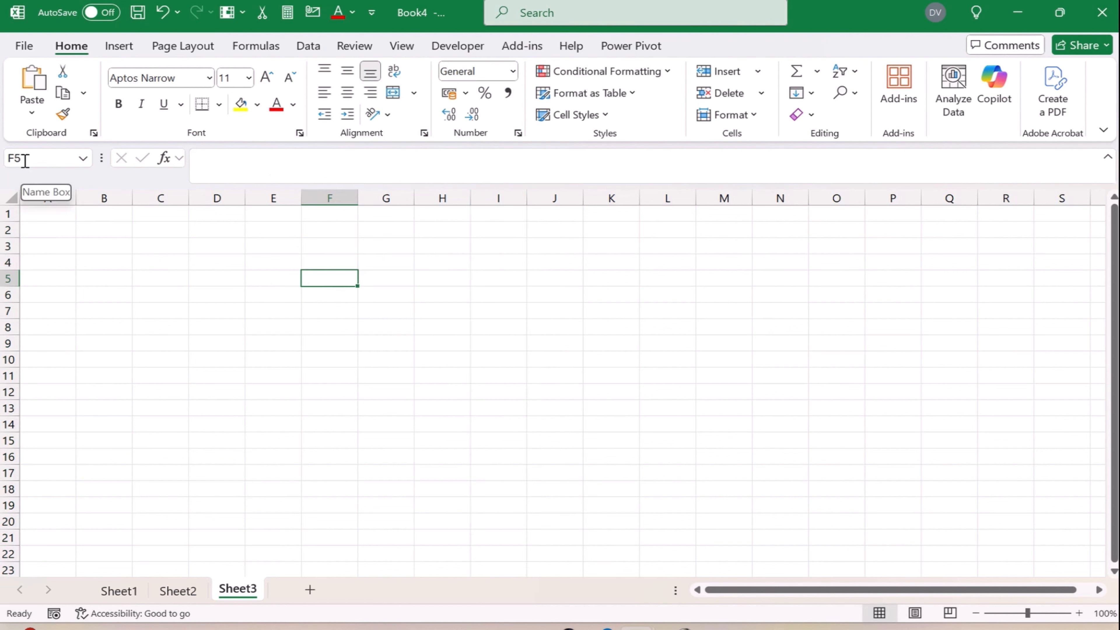
click(611, 330)
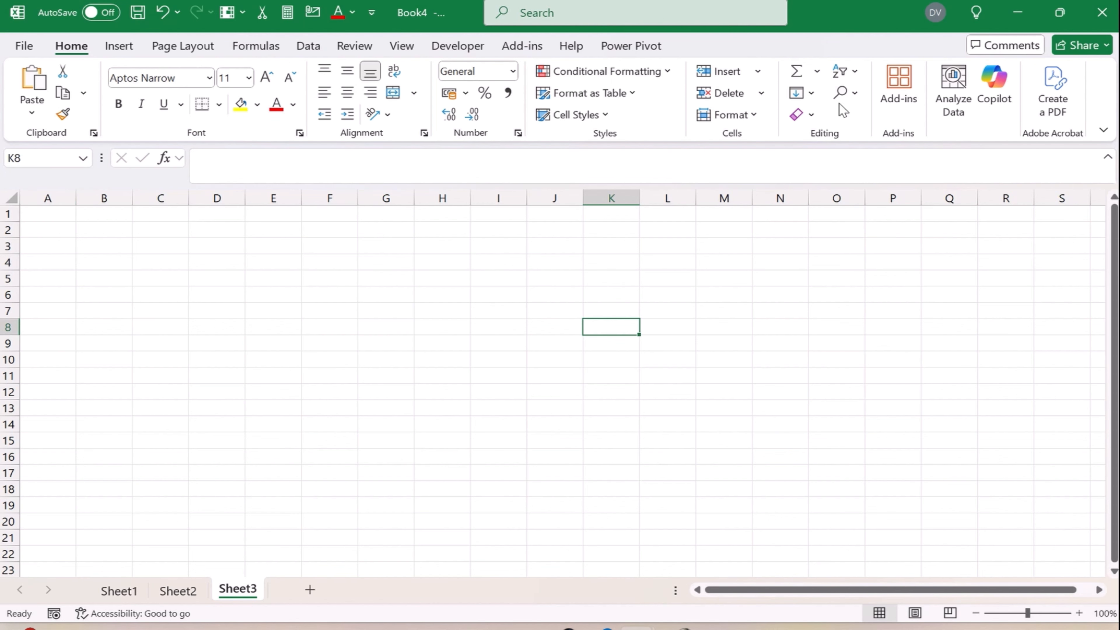
Insert a rectangle shape about 8.5 cm wide and 4.85 cm high over columns C to H, rows 4 to 13.
click(132, 47)
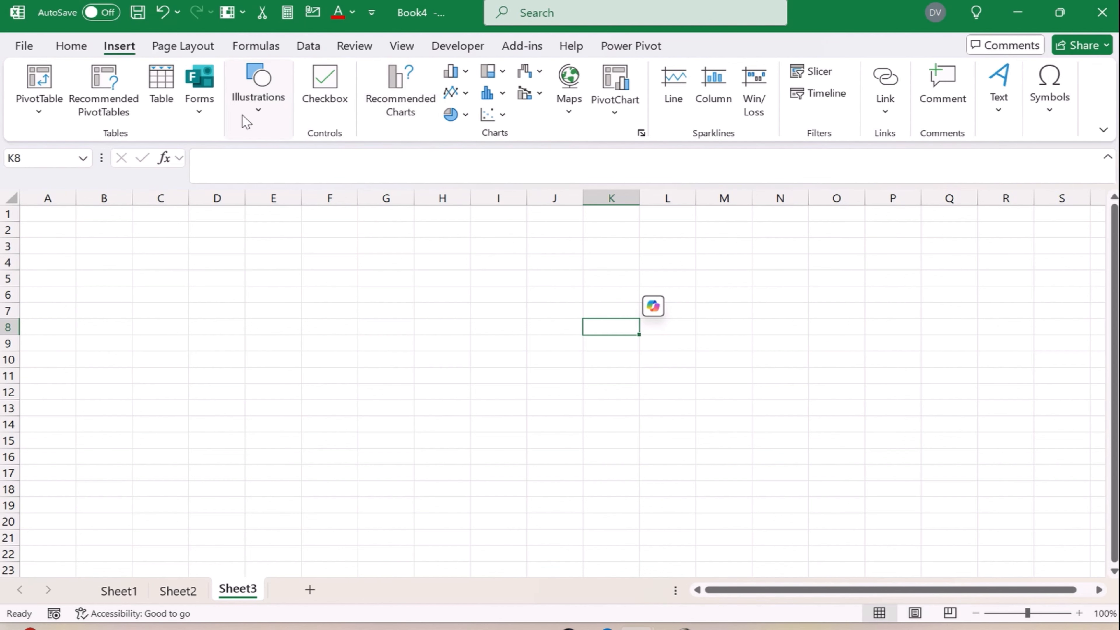
click(251, 113)
click(288, 177)
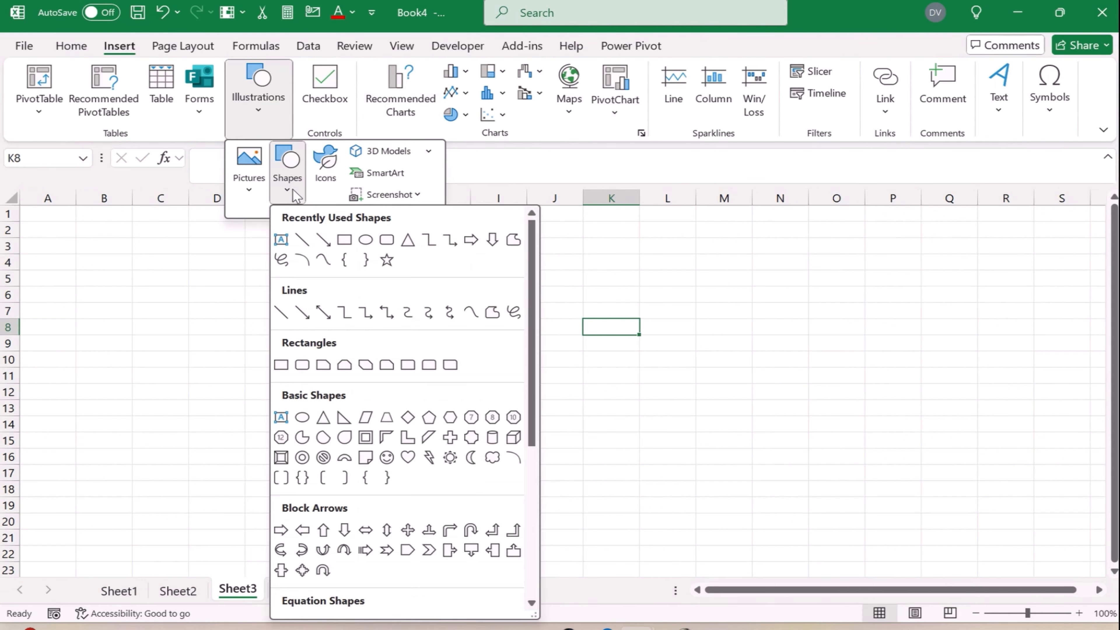
click(344, 238)
drag(175, 252, 459, 407)
click(585, 270)
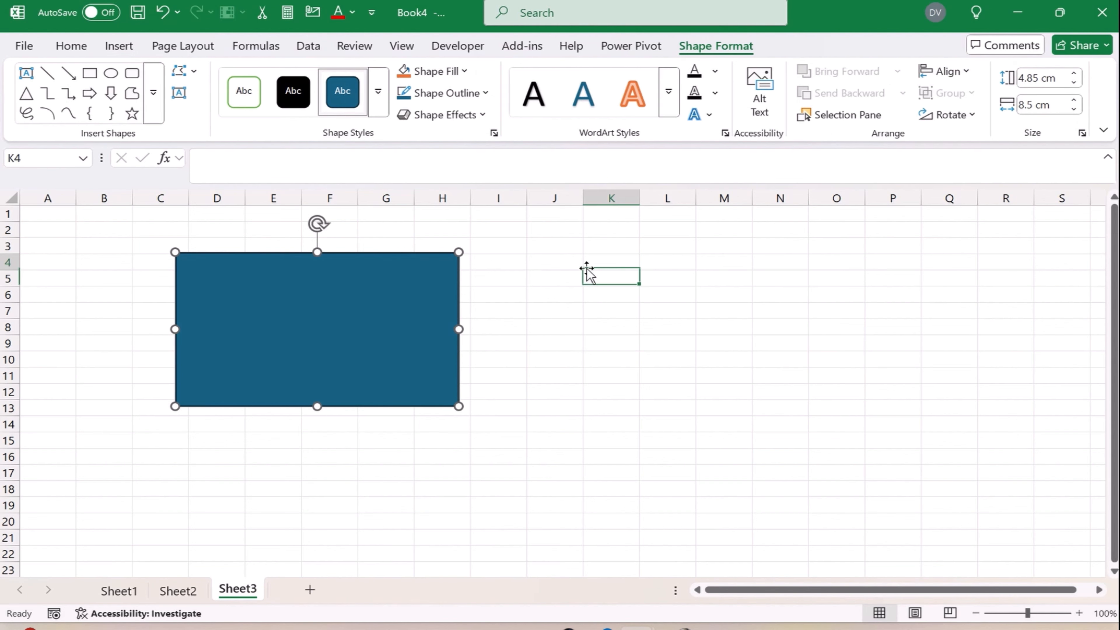
Apply a green gradient preset shape style to the rectangle and deselect it by selecting cell J7.
click(352, 314)
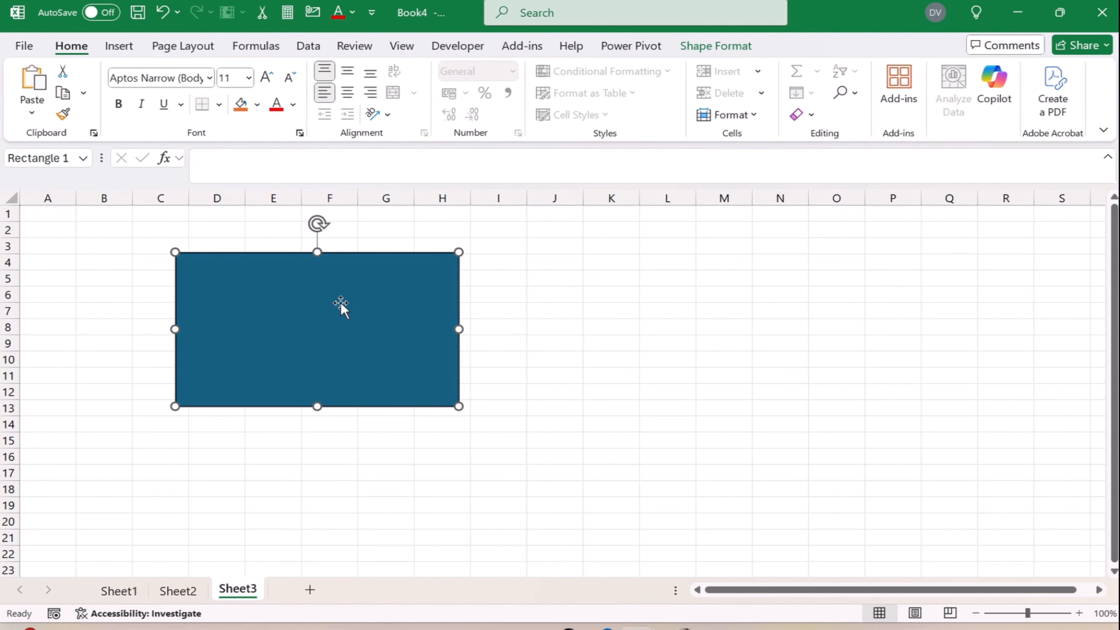
click(712, 48)
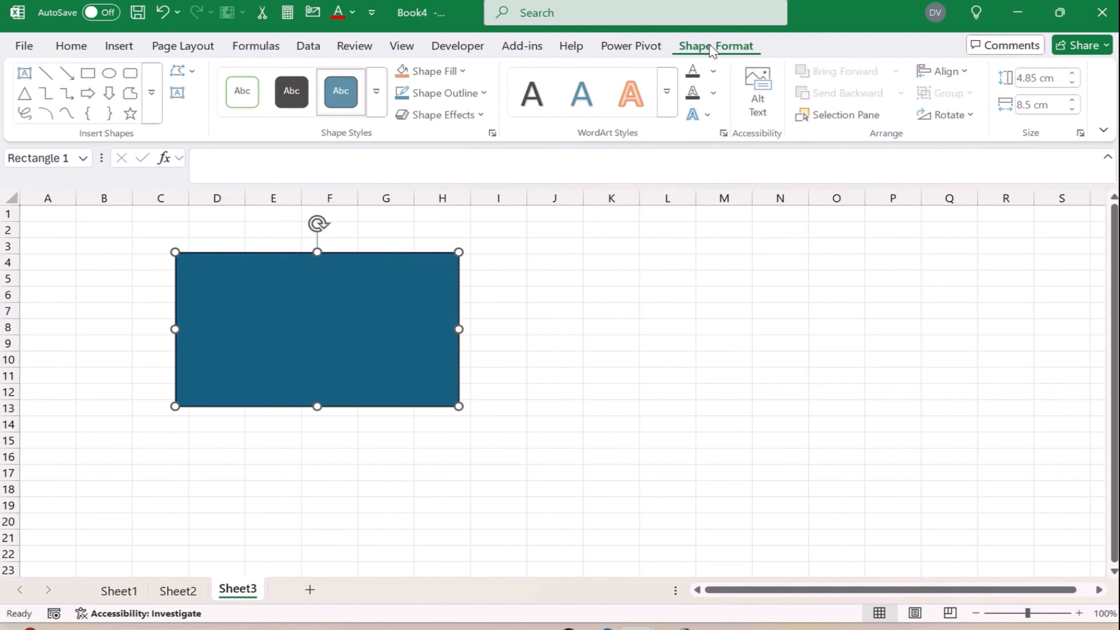
click(378, 91)
click(398, 295)
click(693, 395)
click(569, 309)
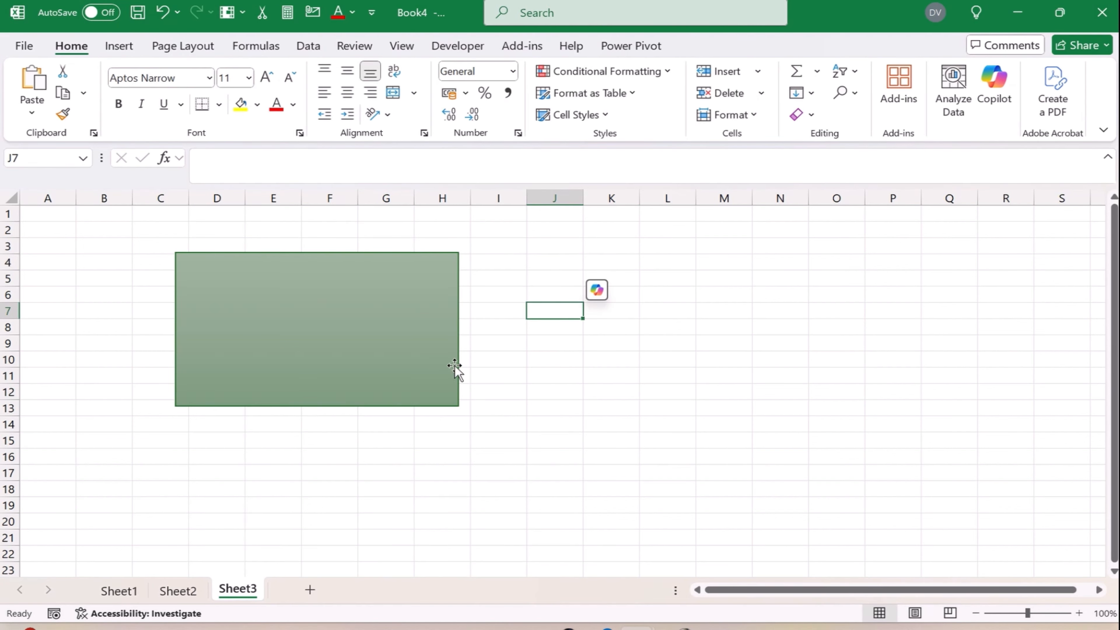
View Sheet1 and Sheet2 in turn and return to Sheet3.
click(116, 592)
click(177, 591)
click(240, 591)
Switch Sheet3 between the Normal, Page Layout and Page Break Preview views, ending in Page Layout view.
click(914, 613)
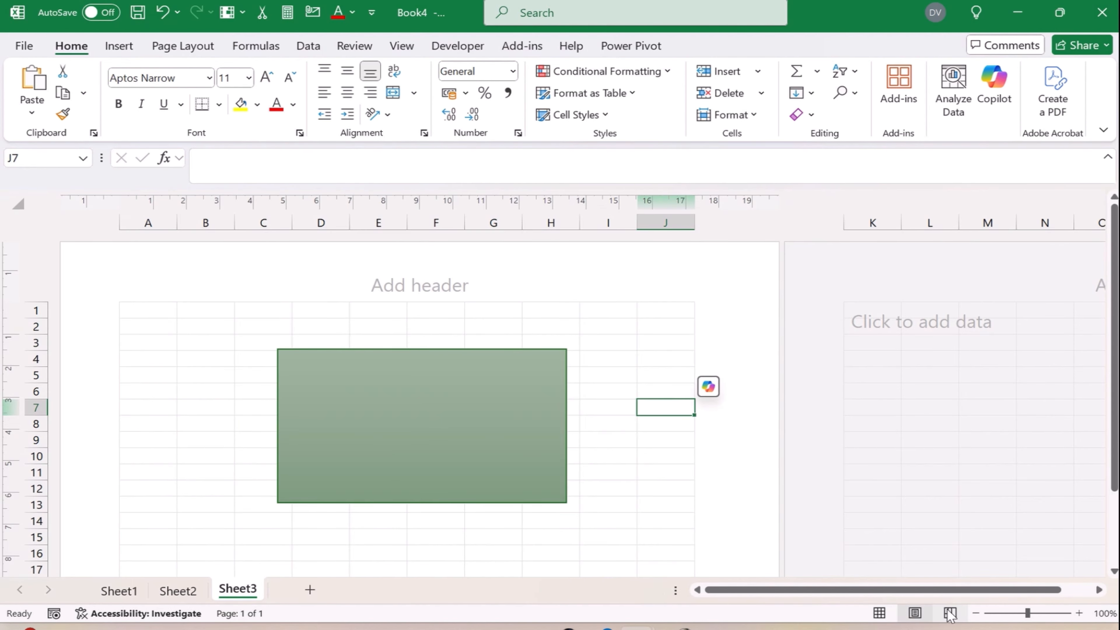
click(950, 613)
click(915, 613)
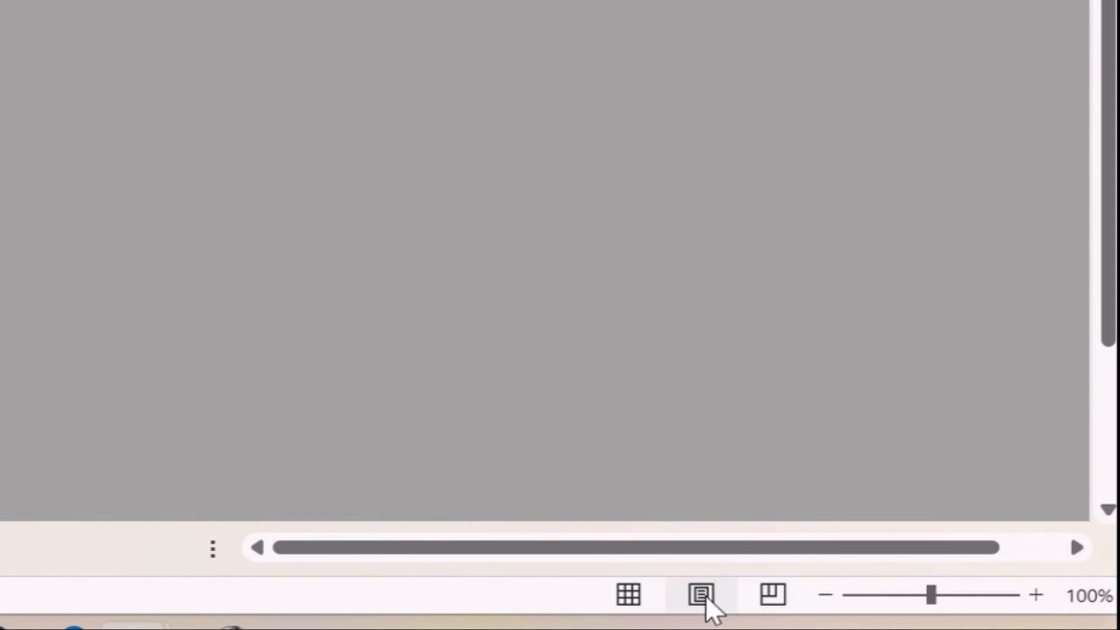
click(879, 614)
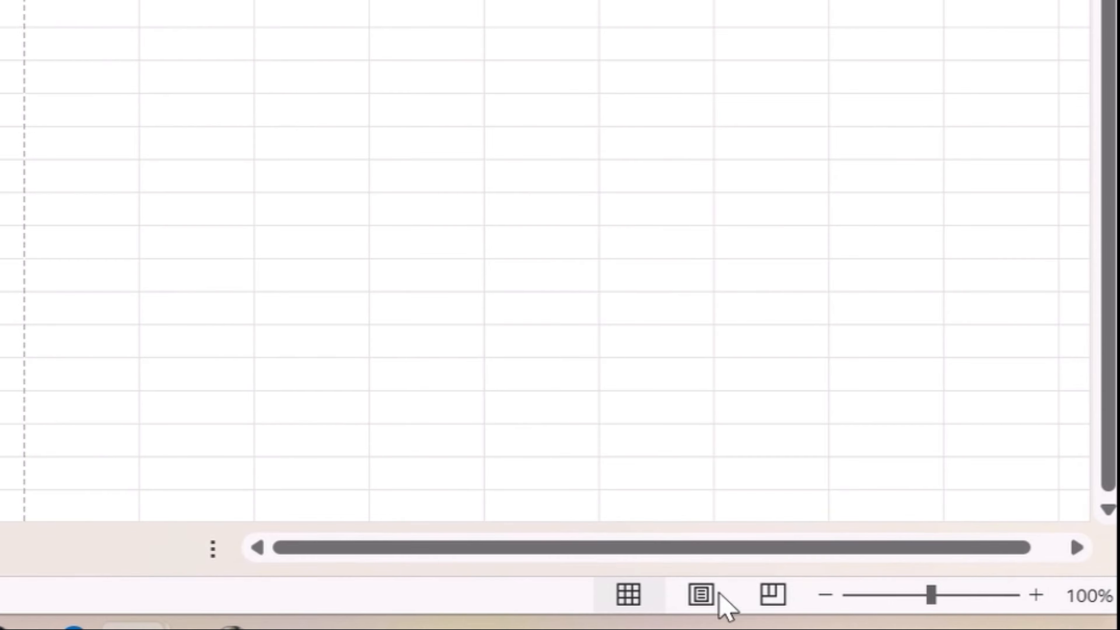
click(773, 593)
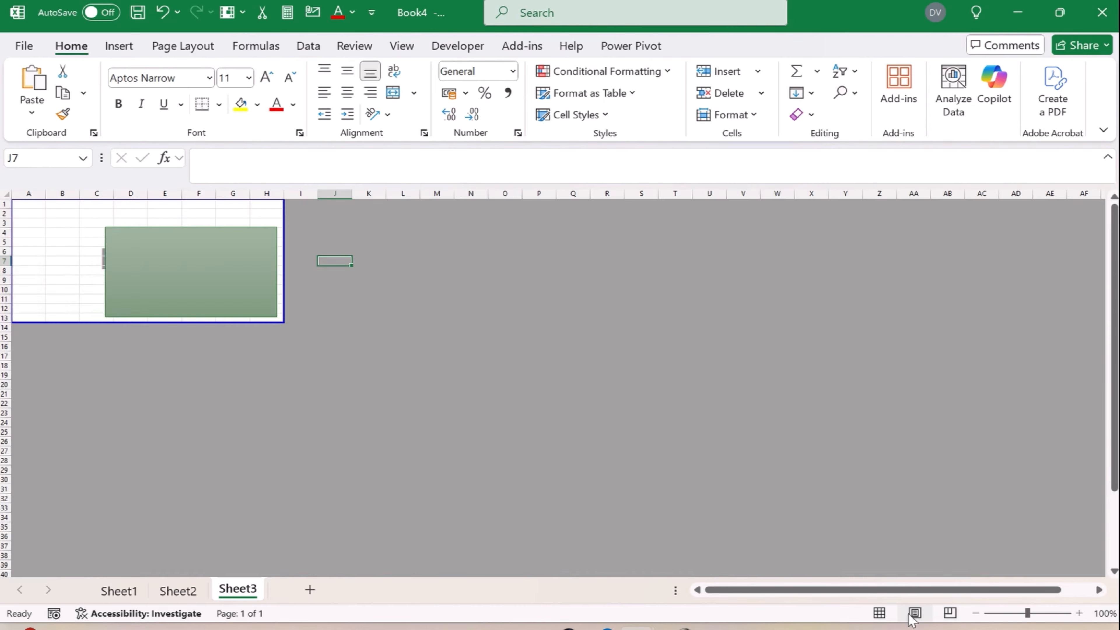
click(701, 594)
Zoom the sheet in to 120% and out to 89%, and open the page header's center section for editing.
click(1033, 613)
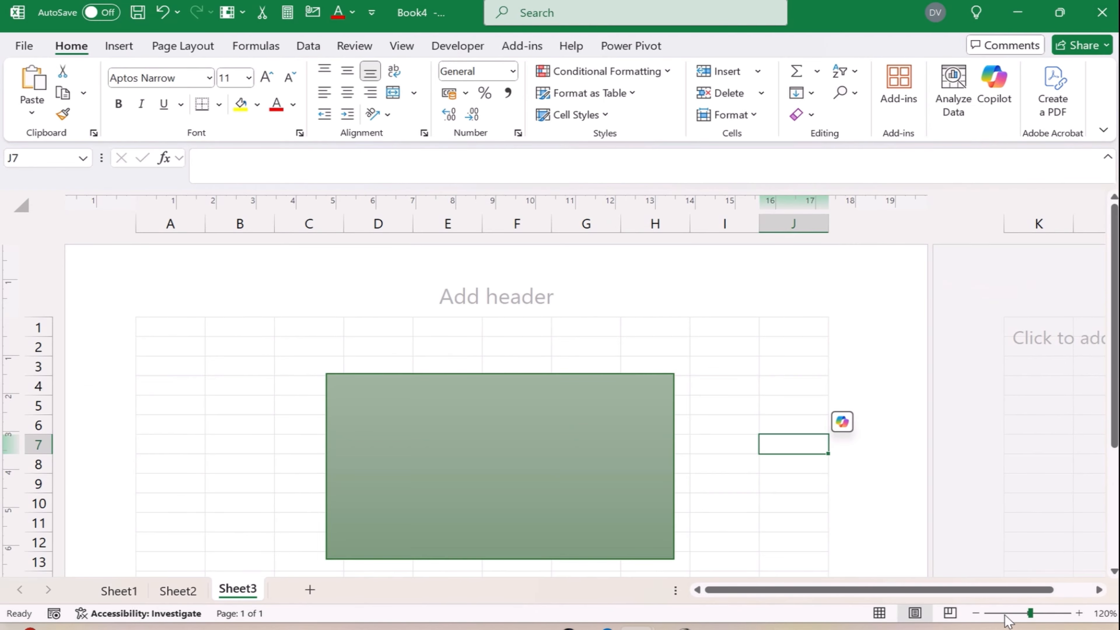
mouse_move(1031, 612)
mouse_down()
mouse_move(992, 614)
mouse_move(1033, 614)
mouse_move(1022, 613)
mouse_up()
click(366, 280)
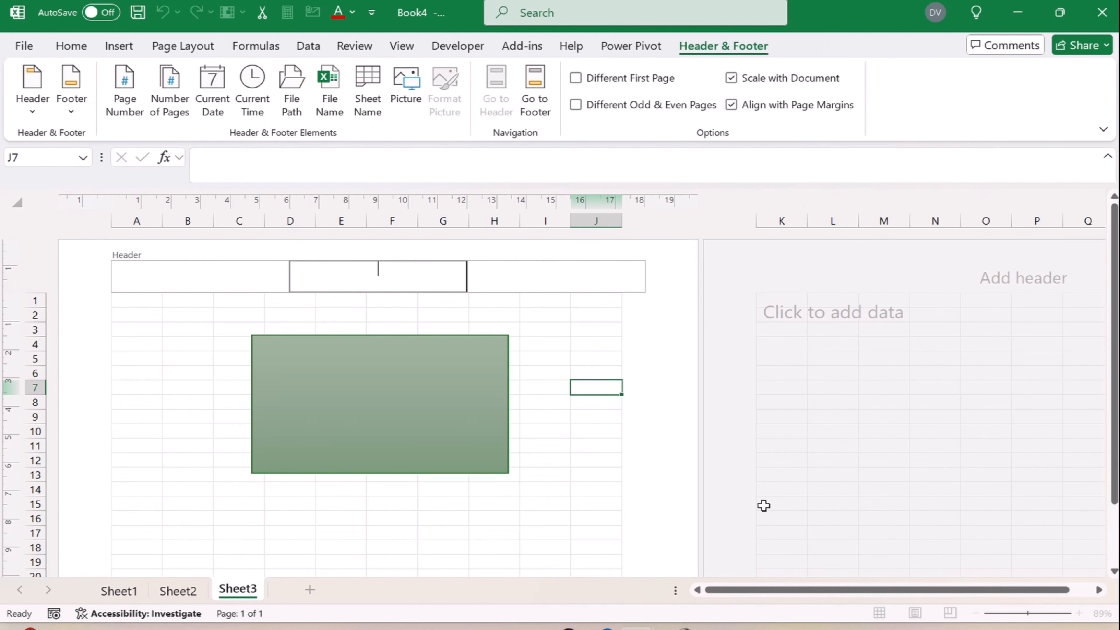
Leave header editing and return to the worksheet area.
click(684, 325)
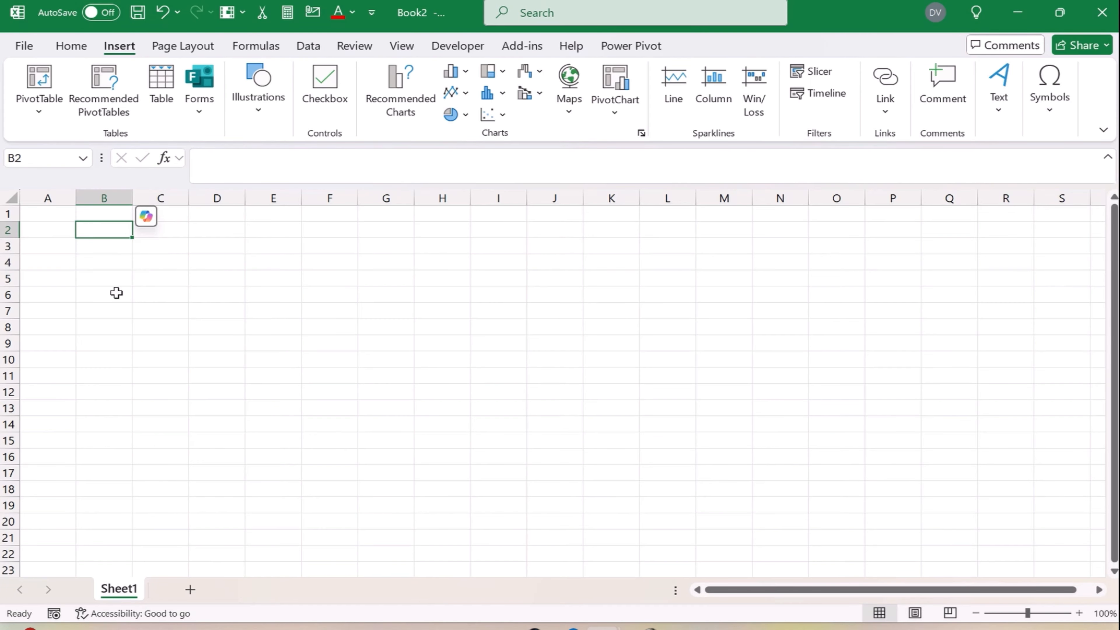
Enter "Full Name" in cell B2 of Book2 and fill it down through B12.
text(Fu)
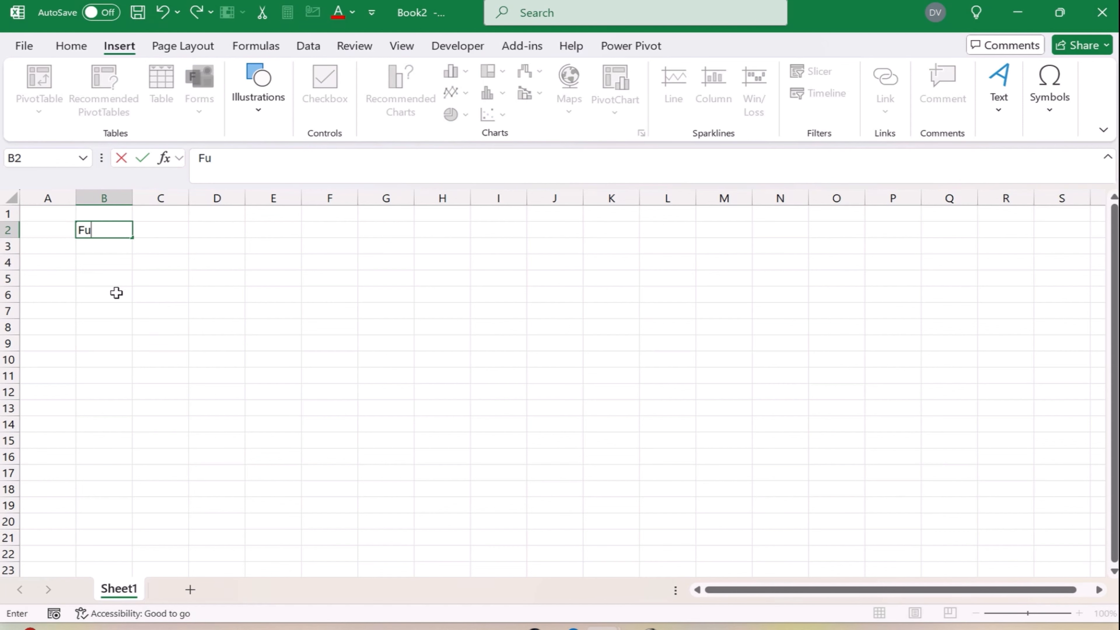
text(ll Name)
key(Return)
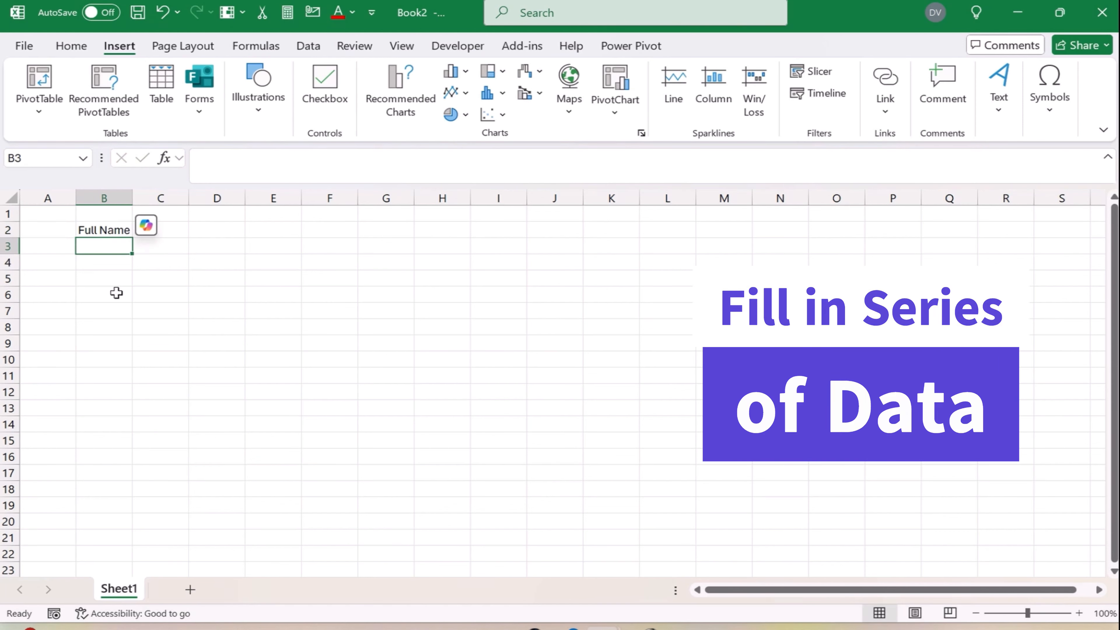
key(Up)
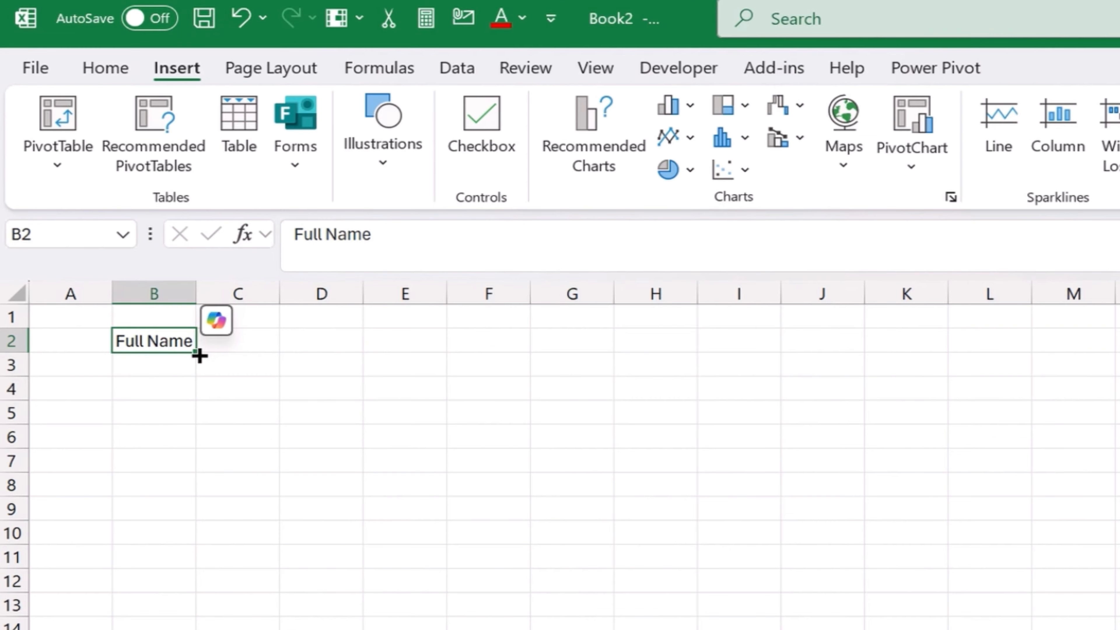
drag(134, 240, 143, 408)
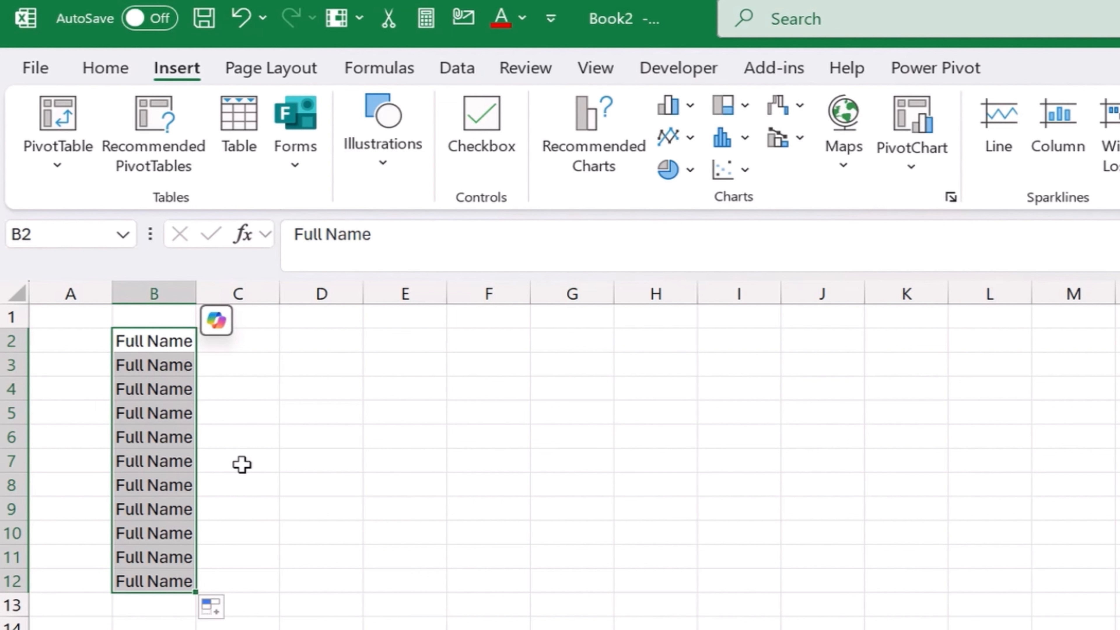
Clear the filled entries from B3:B12, keeping only the text in B2.
key(Up)
key(Down)
key(Down)
key(ctrl+shift+Down)
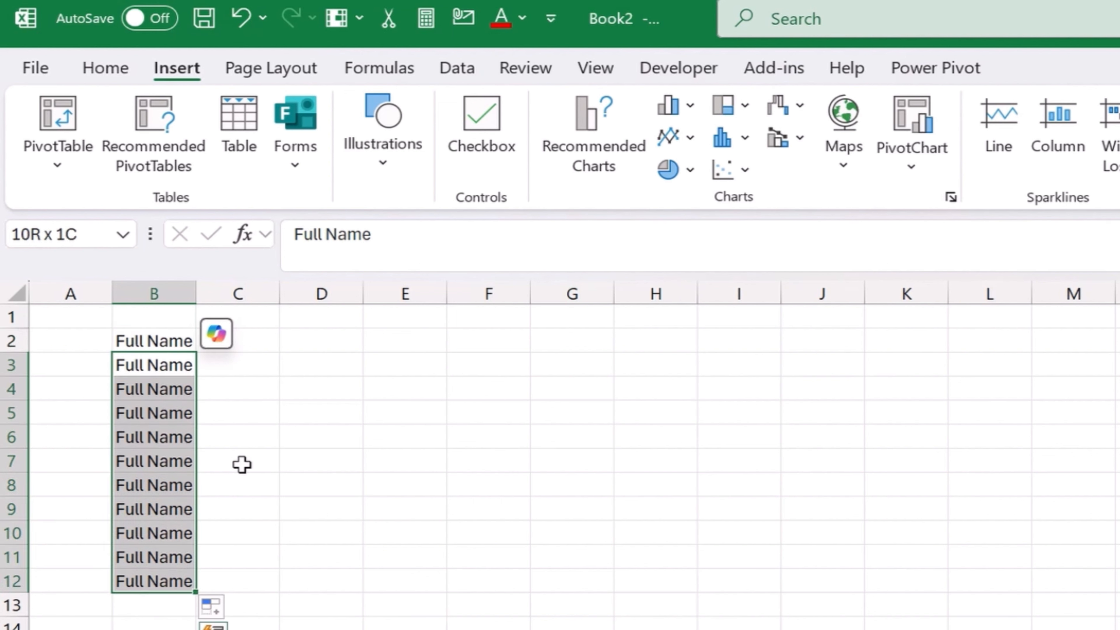
key(Delete)
key(Up)
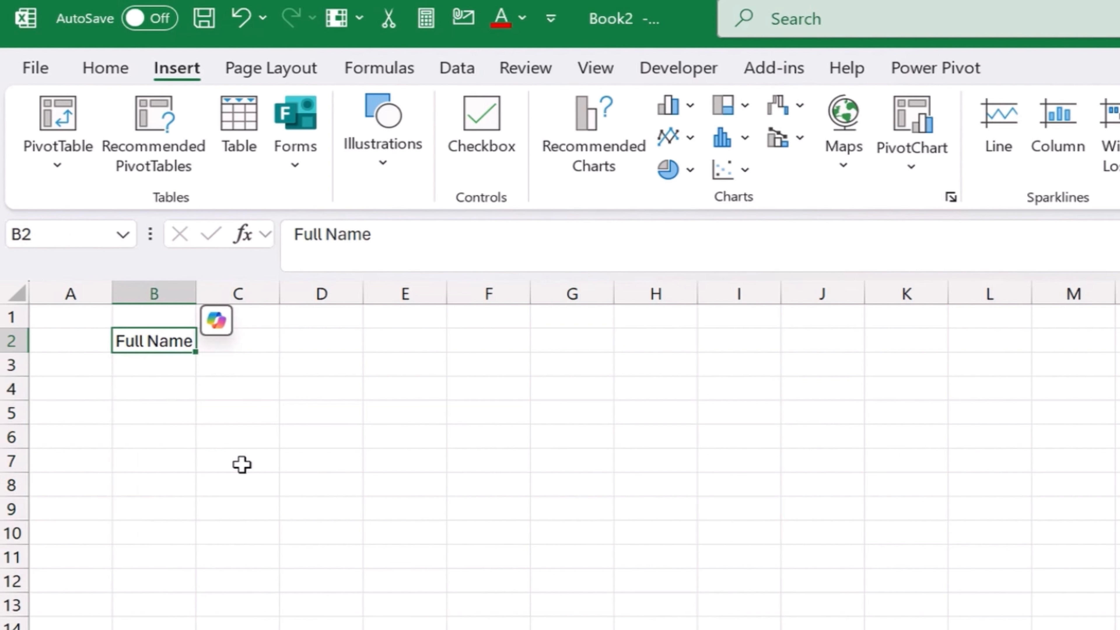
Copy cell B2 and paste it over the range B2:B12.
key(Down)
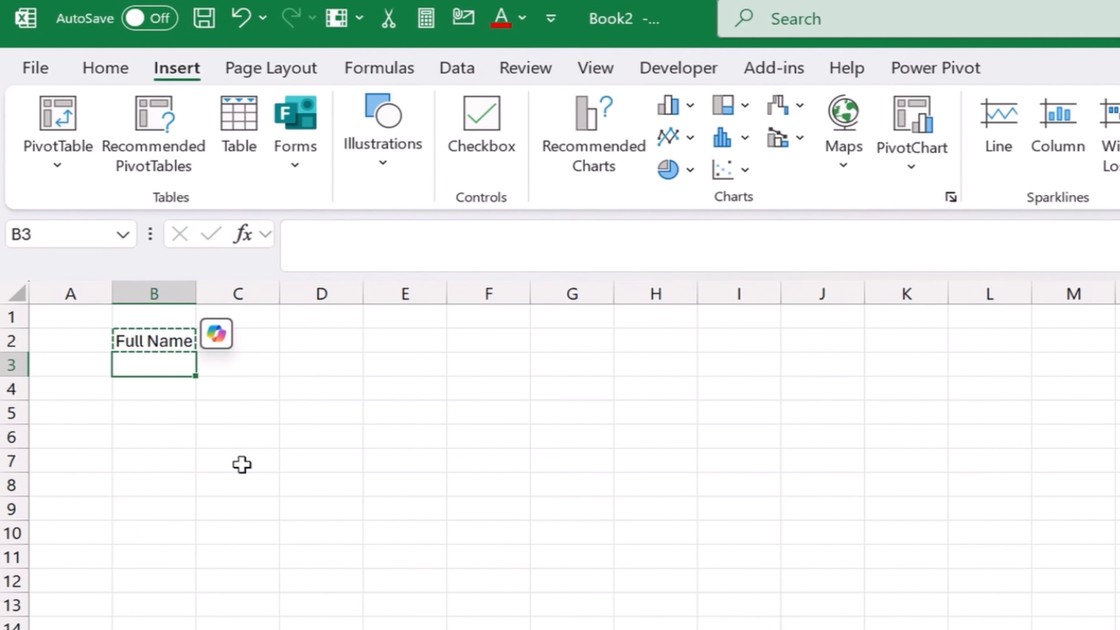
key(Up)
key(ctrl+c)
key(shift+Down)
key(shift+Down)
key(shift+Down)
key(shift+Down)
key(shift+Down)
key(shift+Down)
key(shift+Down)
key(shift+Down)
key(shift+Down)
key(shift+Down)
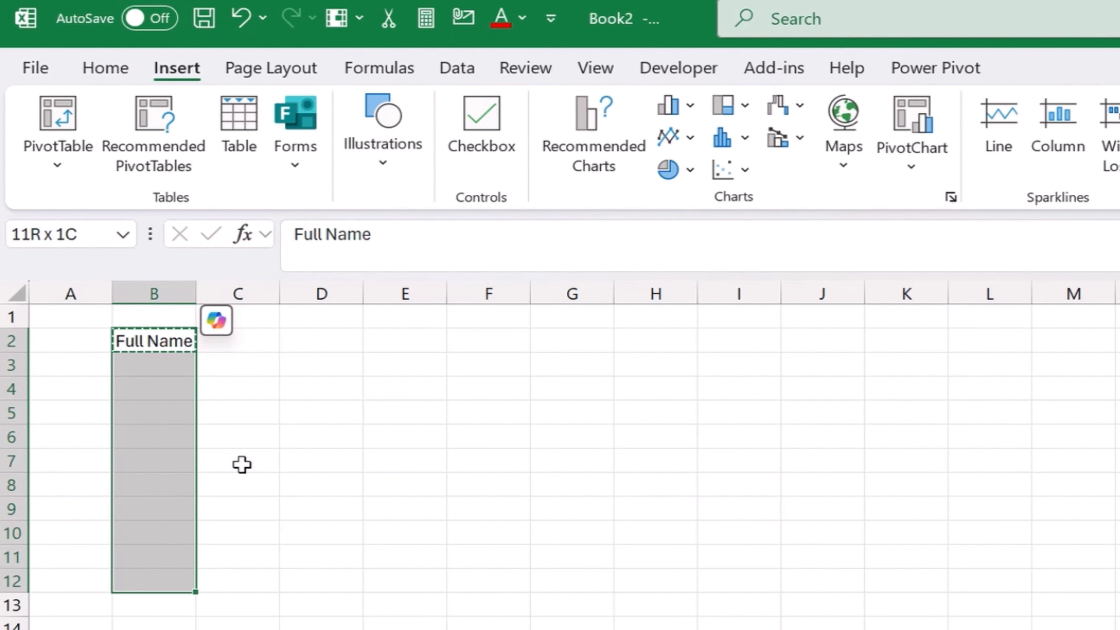
key(ctrl+v)
key(Down)
key(Up)
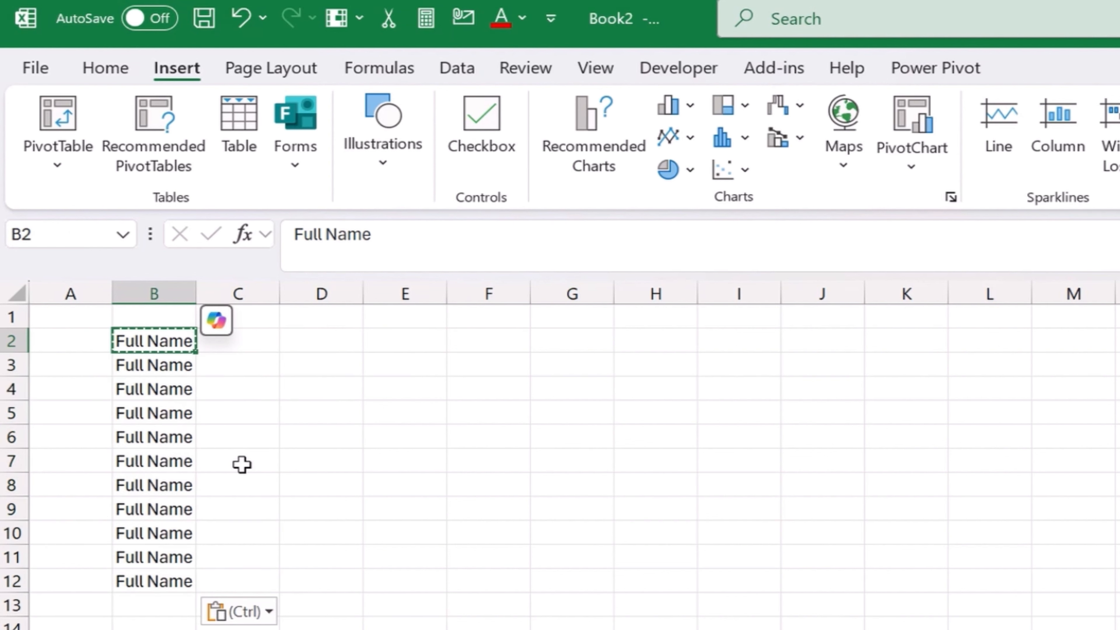
Delete the pasted copies from B3:B12.
key(Down)
key(ctrl+shift+Down)
key(Delete)
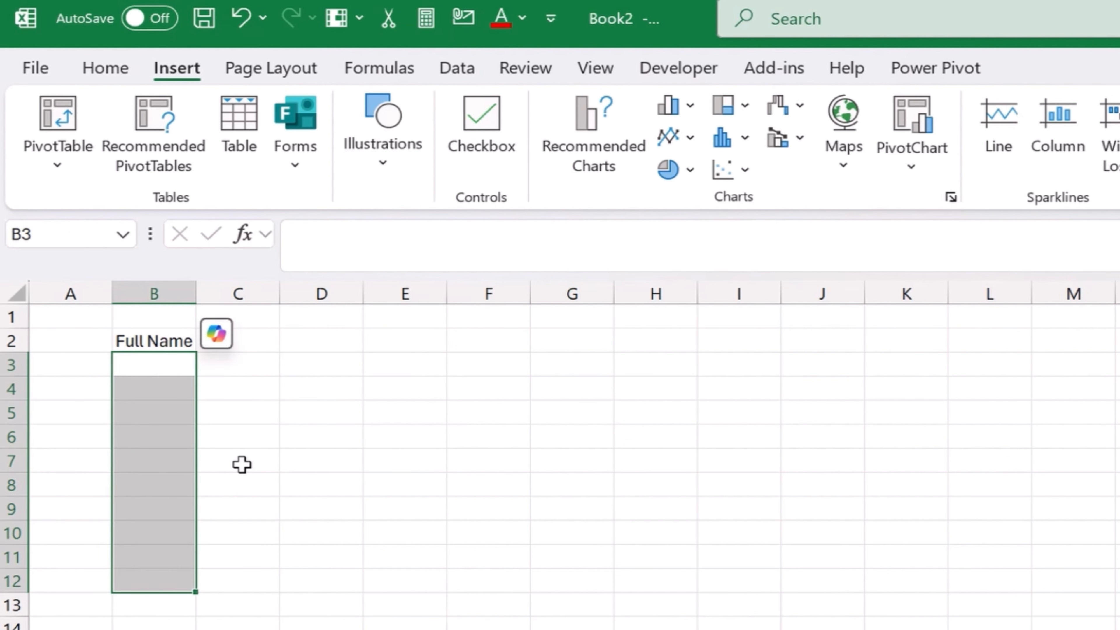
Select B4:B16 and enter "Full Name" in all of its cells with a single entry.
key(Down)
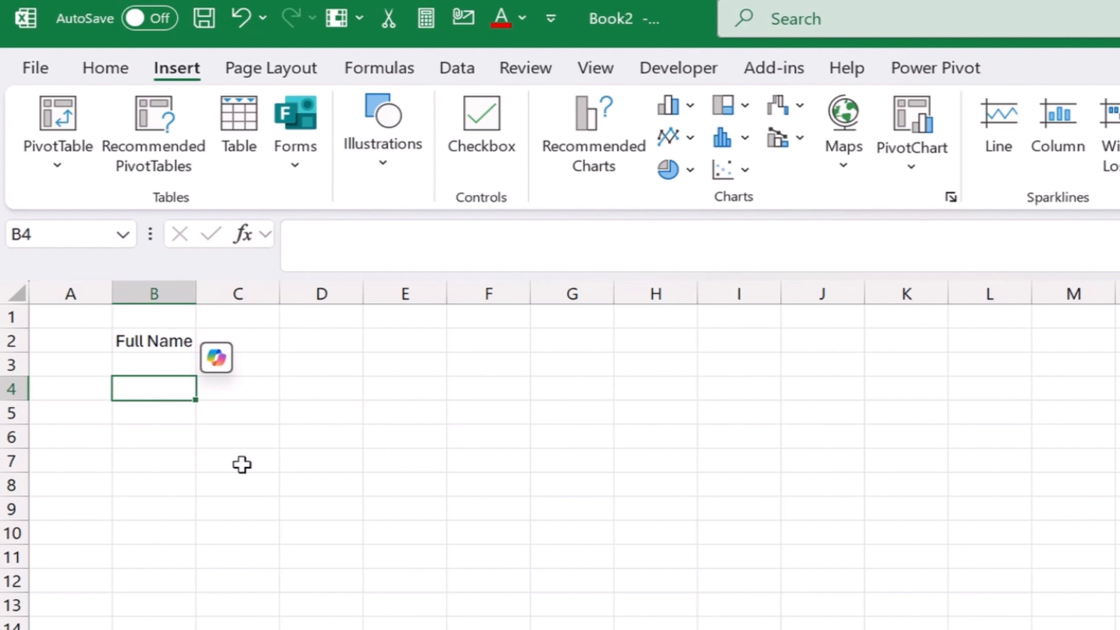
key(shift+Down)
key(shift+Down)
key(shift+Down)
key(shift+Down)
key(shift+Down)
key(shift+Down)
key(shift+Down)
key(shift+Down)
key(shift+Down)
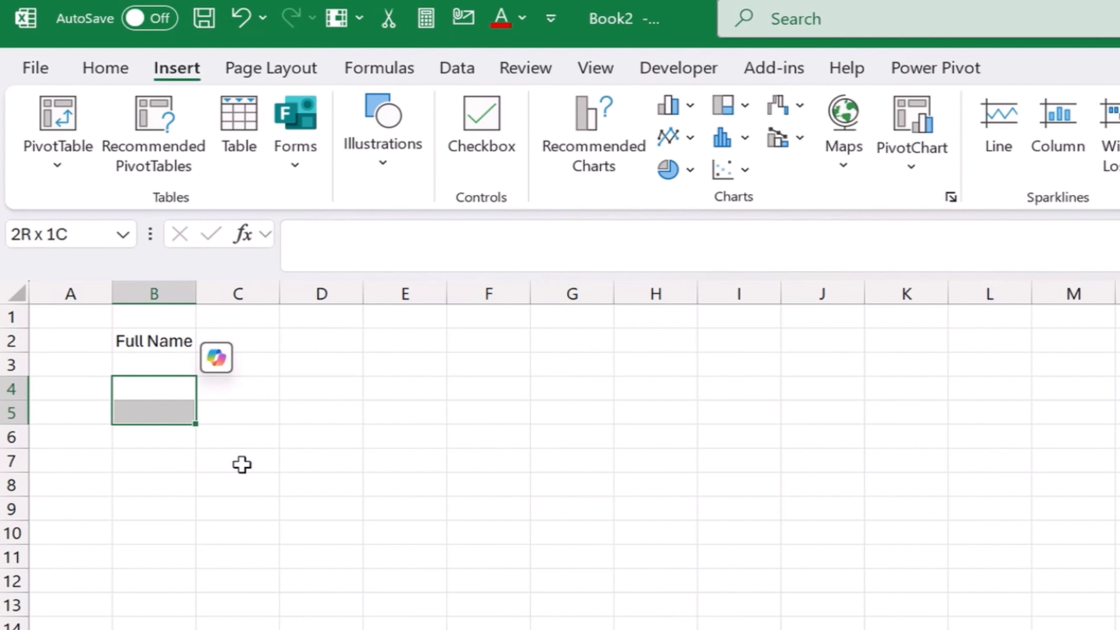
key(shift+Down)
key(shift+Down)
key(shift+Down)
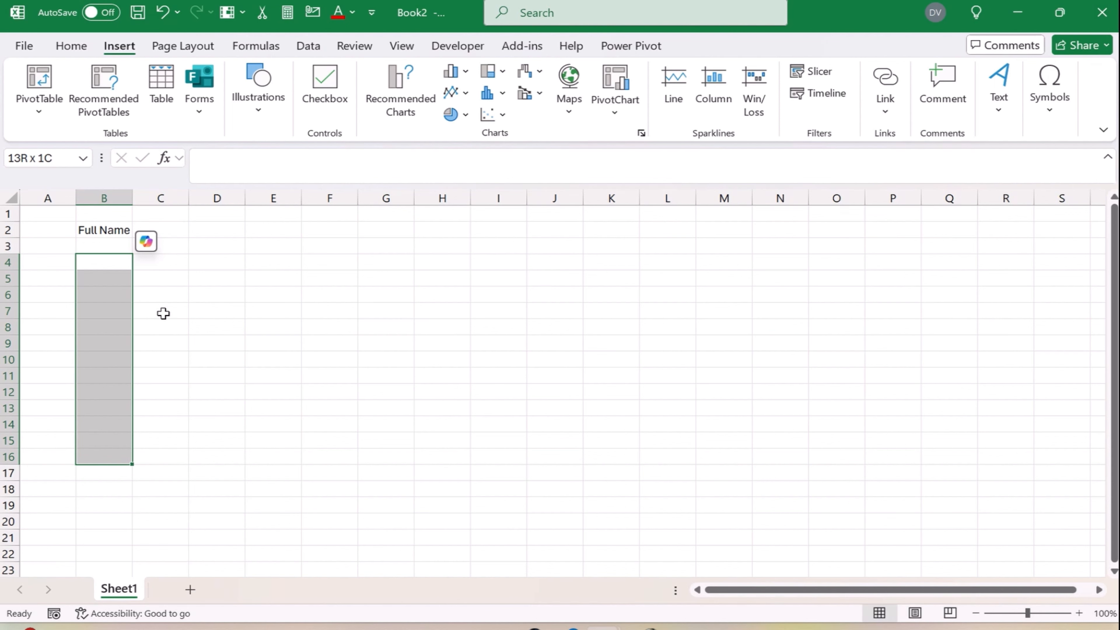
text(F)
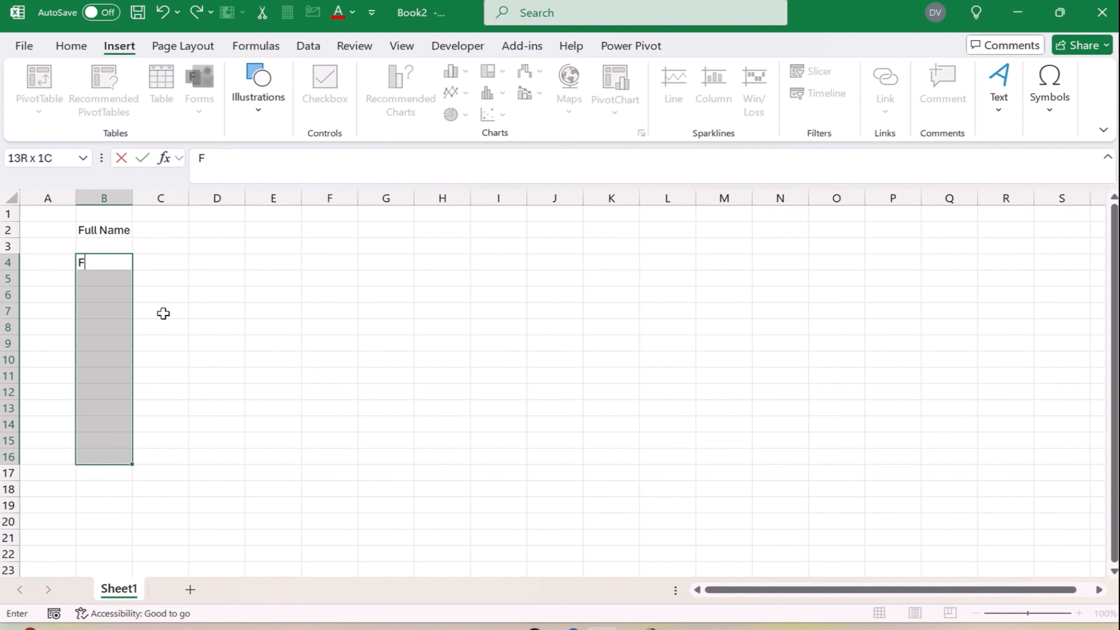
text(ull Name)
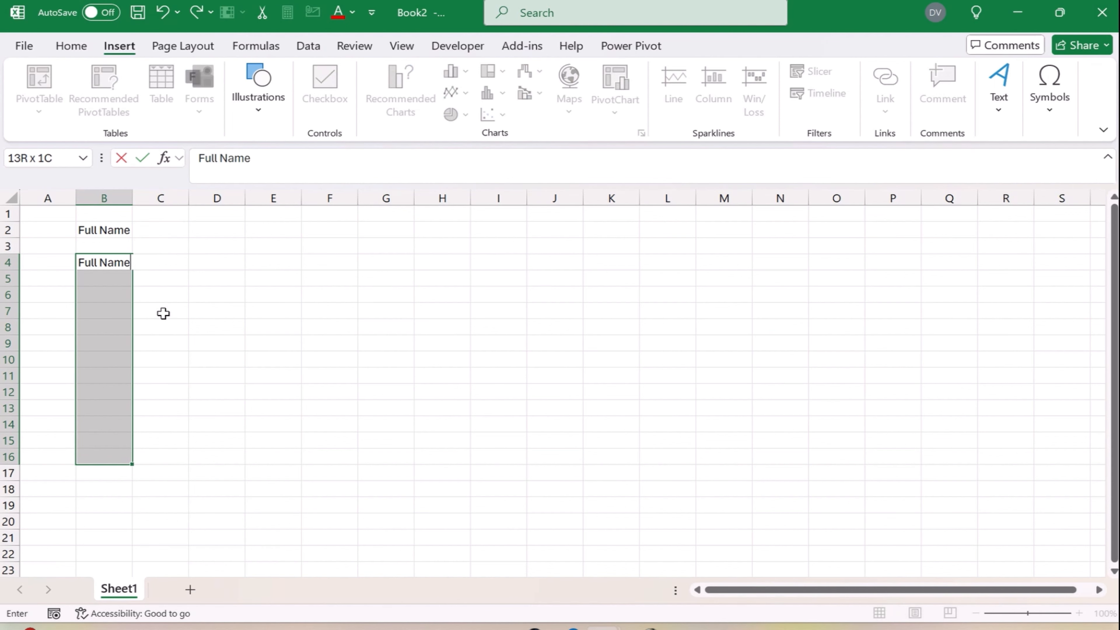
key(ctrl+Return)
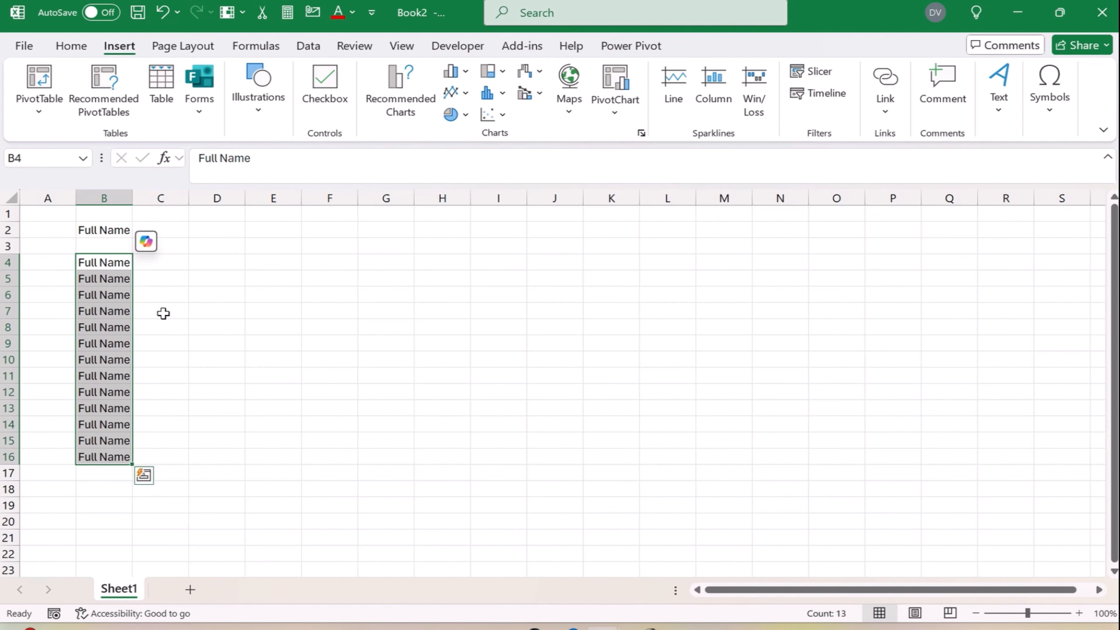
key(Return)
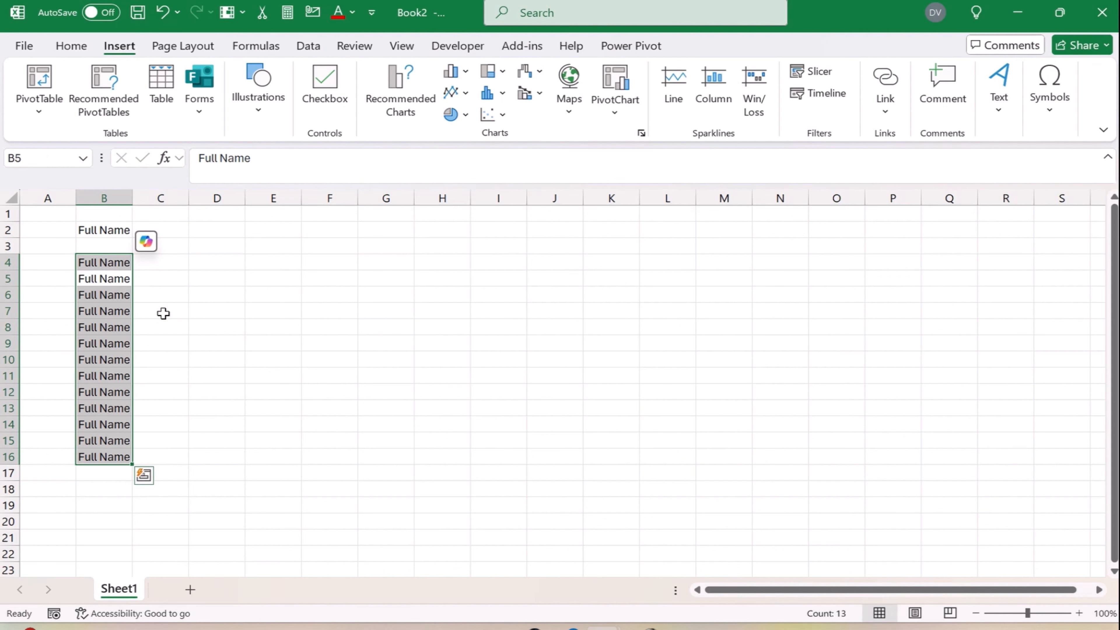
Delete column B with all its "Full Name" entries.
click(211, 313)
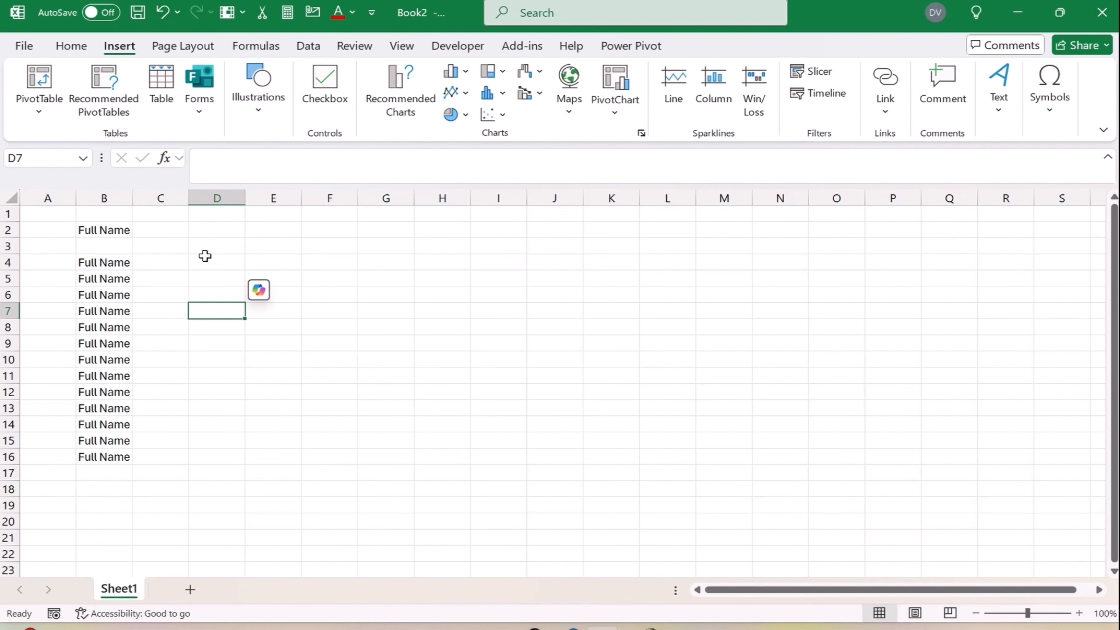
right_click(116, 199)
click(183, 421)
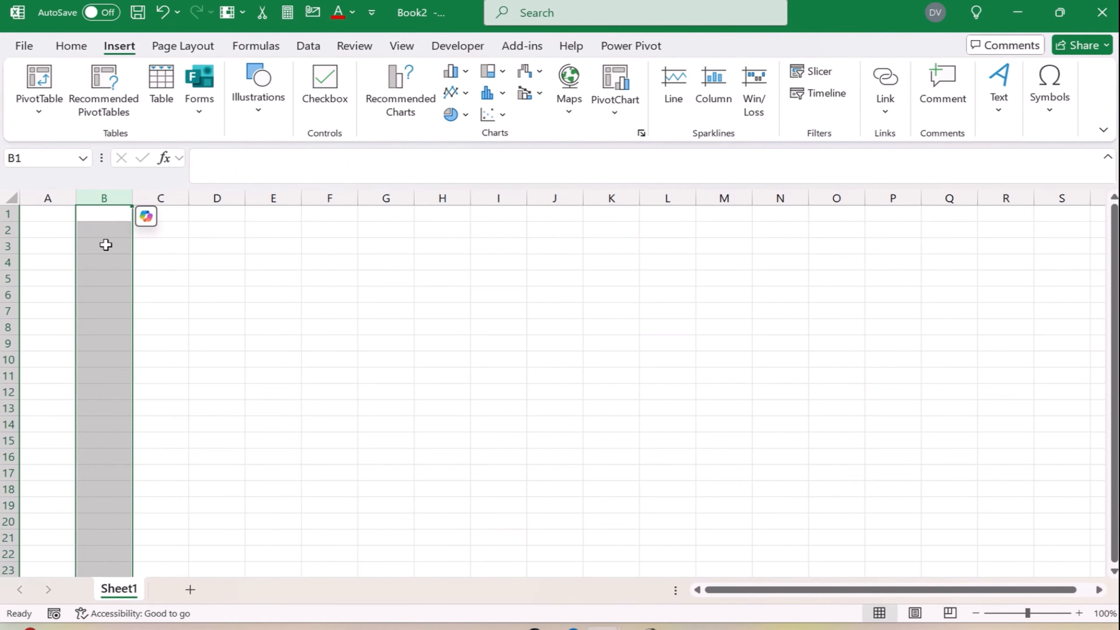
Enter 2 in A1 and 4 in A2, and extend the number series down to A15.
click(69, 217)
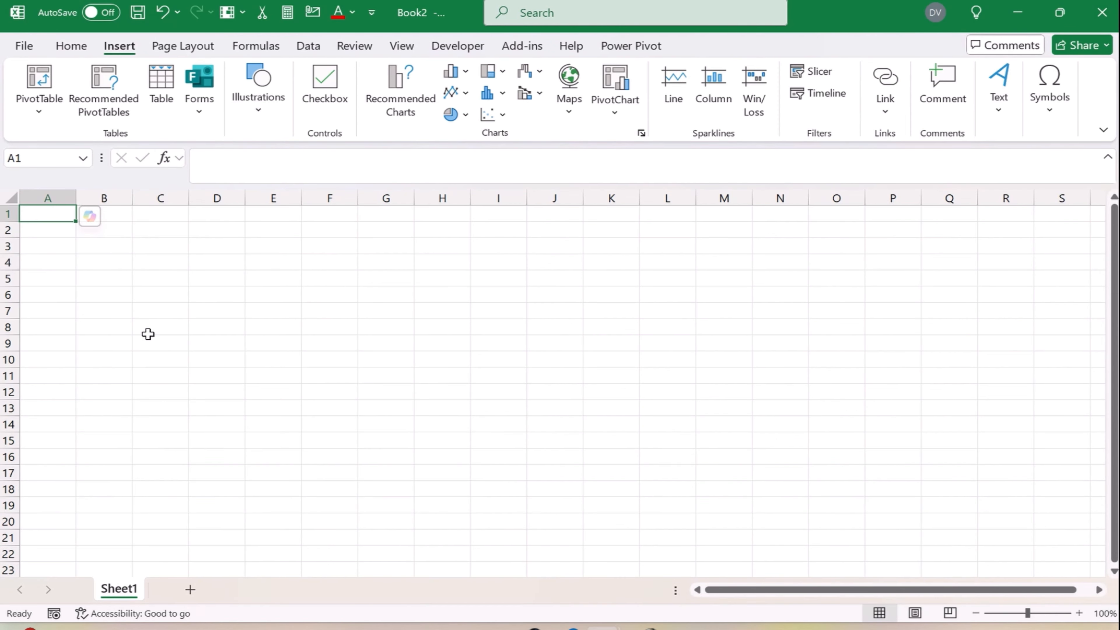
text(2)
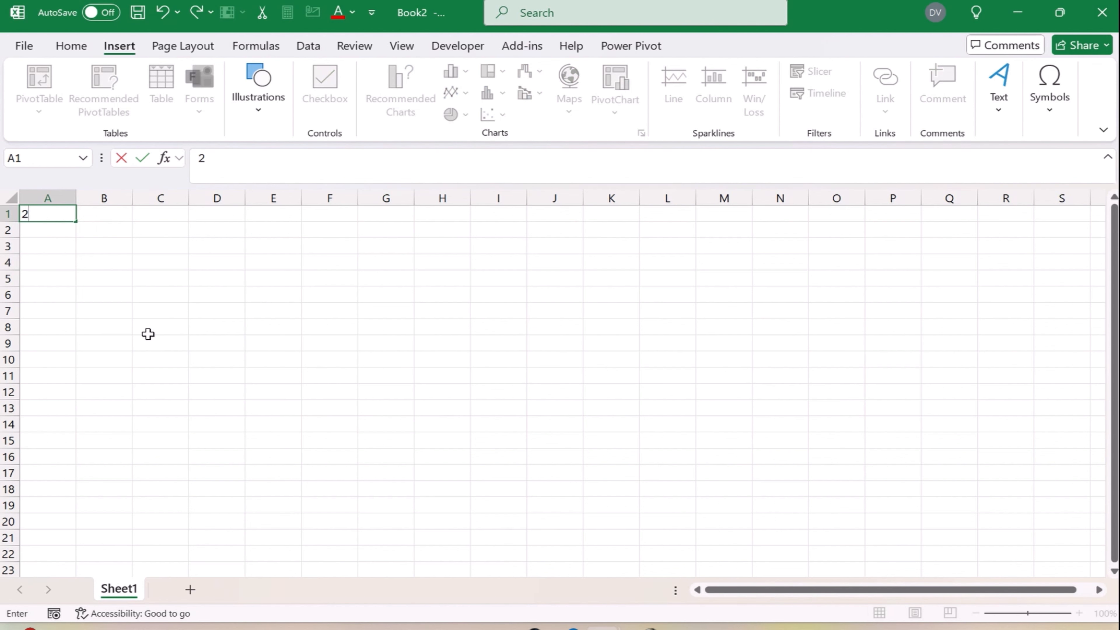
key(Return)
text(4)
key(Return)
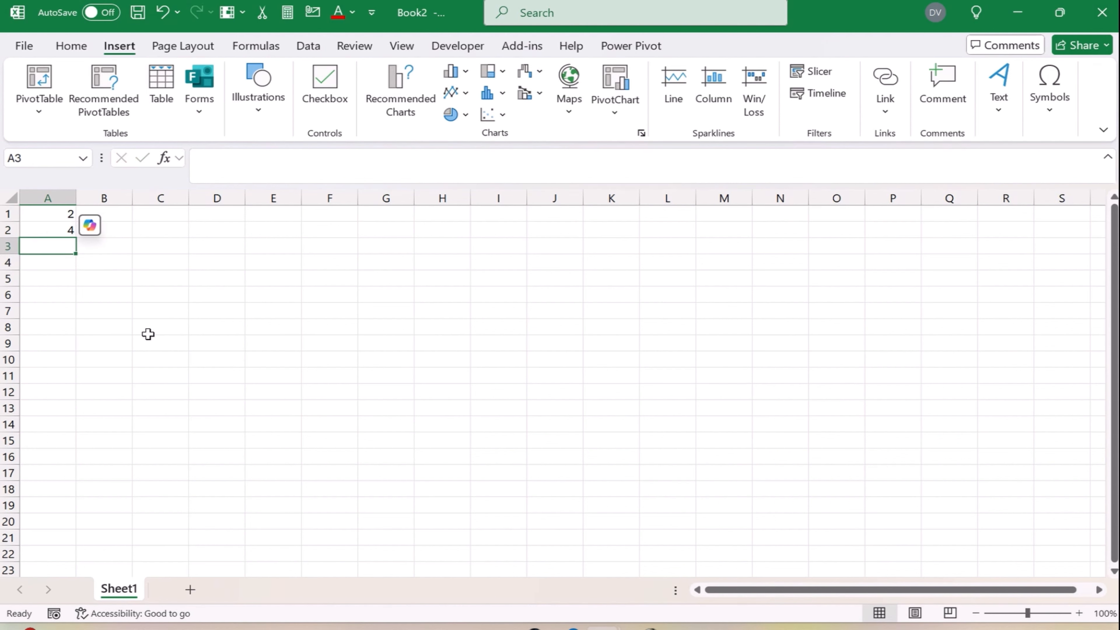
drag(66, 209, 67, 444)
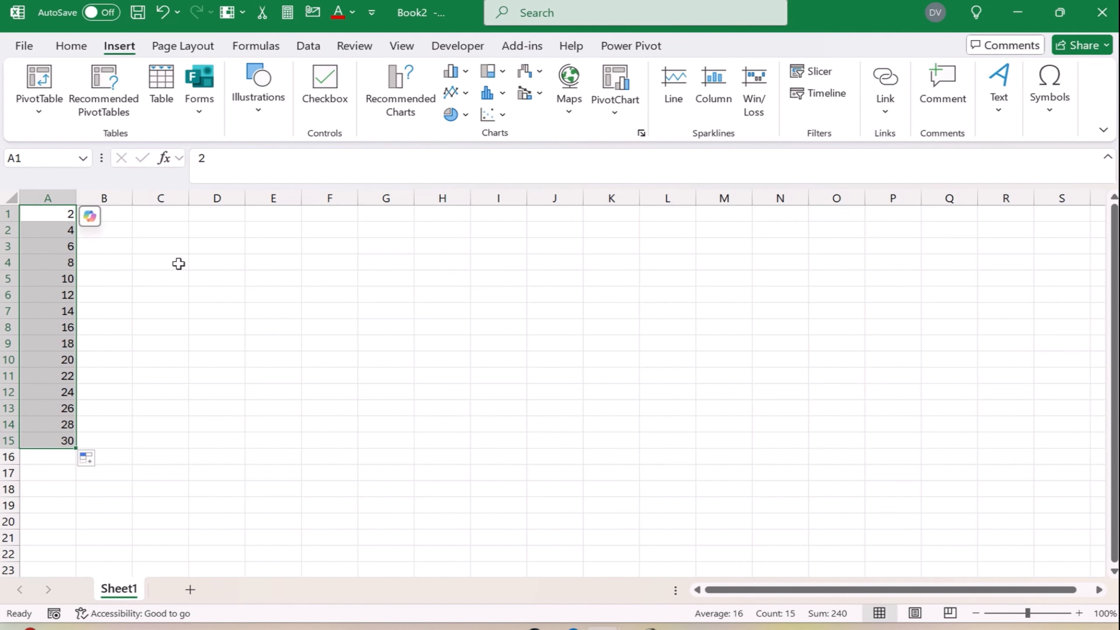
Remove the number series from column A.
right_click(47, 198)
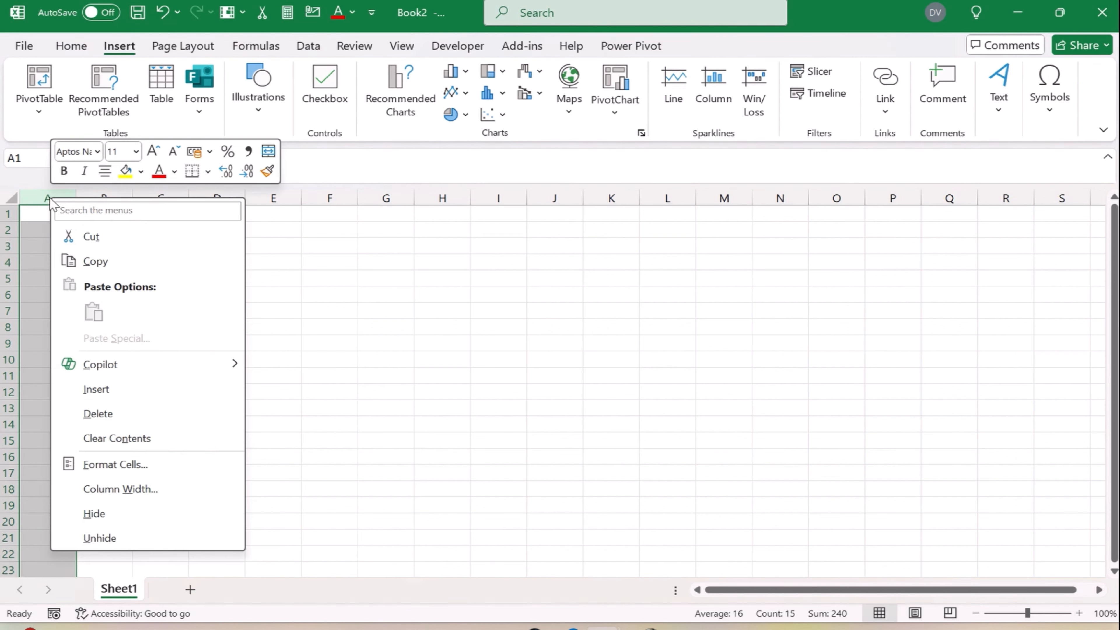
click(106, 394)
Enter Jan, Feb and Mar in A2:C2 and extend the month series across row 2 to column L.
click(52, 230)
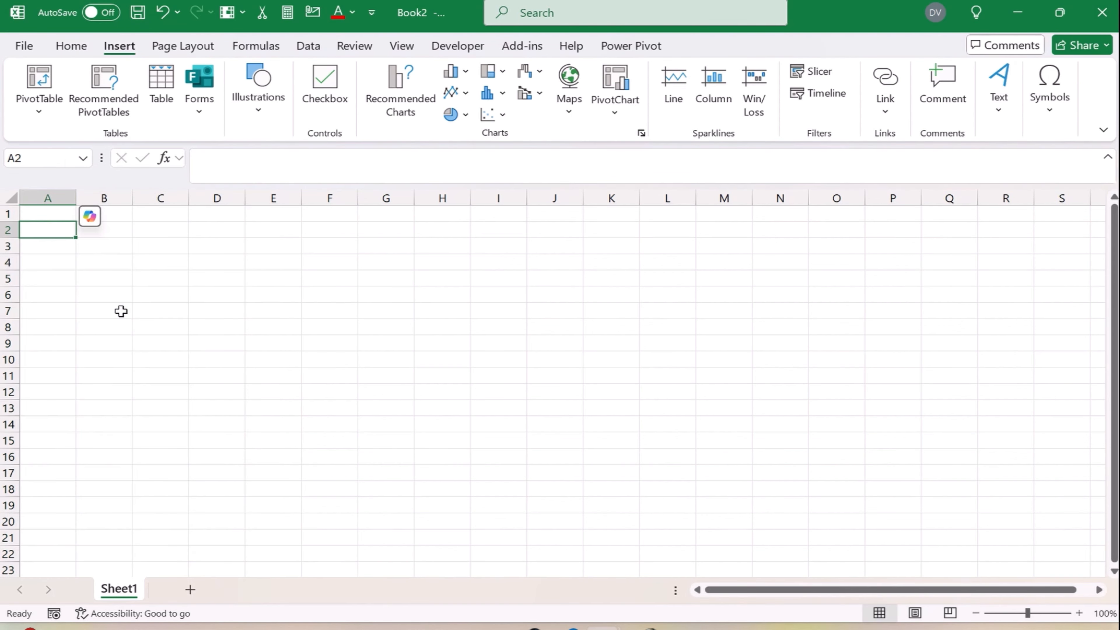
text(Jan)
key(Tab)
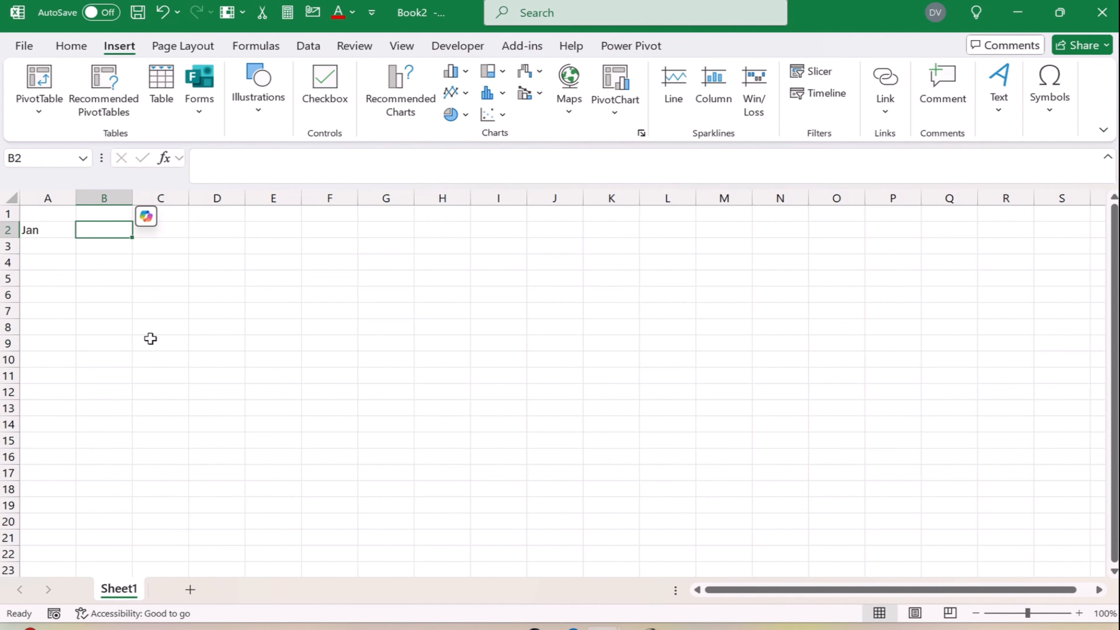
text(Feb)
key(Tab)
text(Ma)
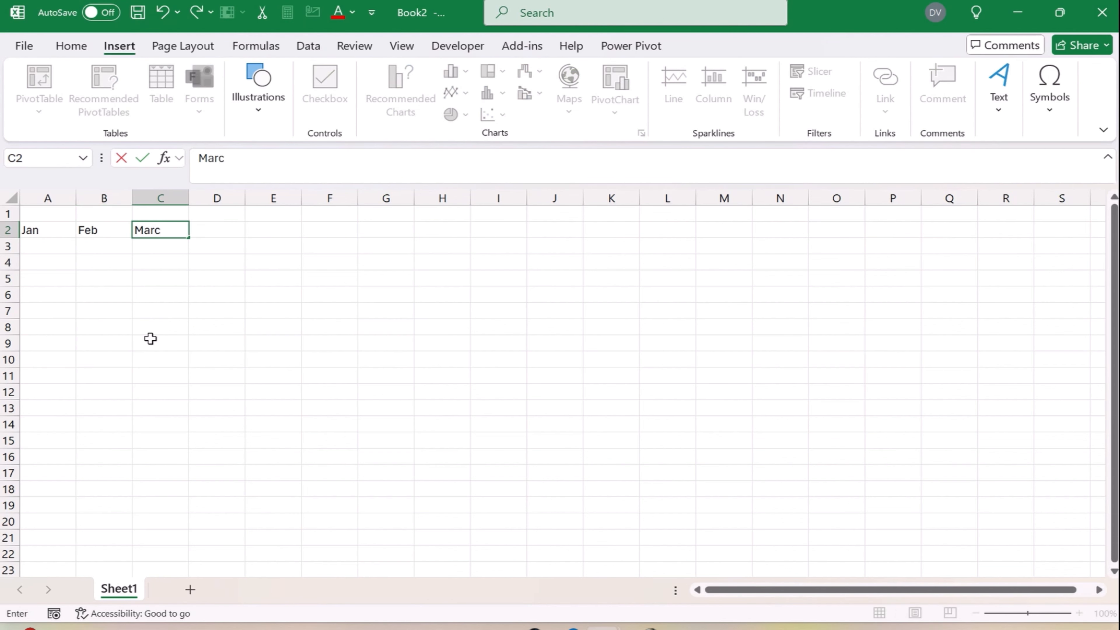
key(Return)
click(235, 323)
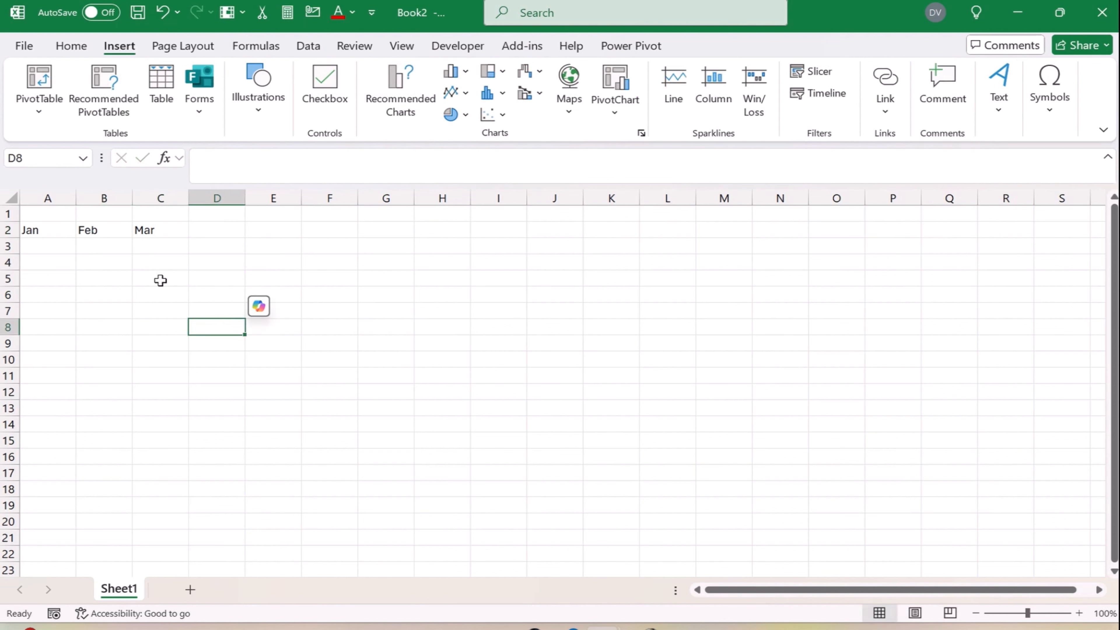
drag(54, 234, 683, 235)
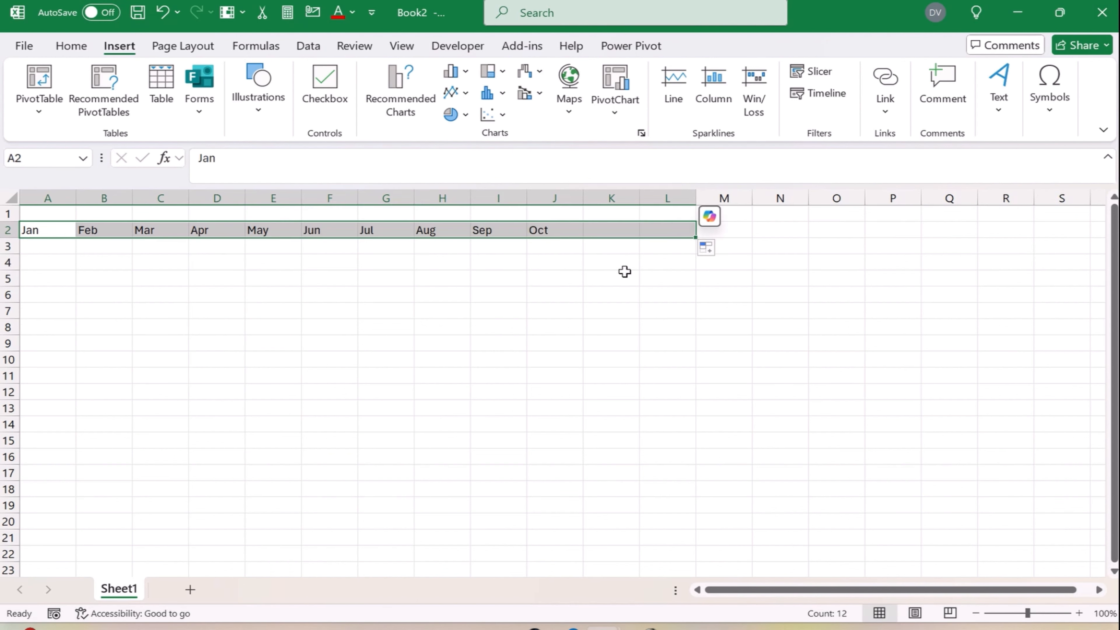
click(552, 301)
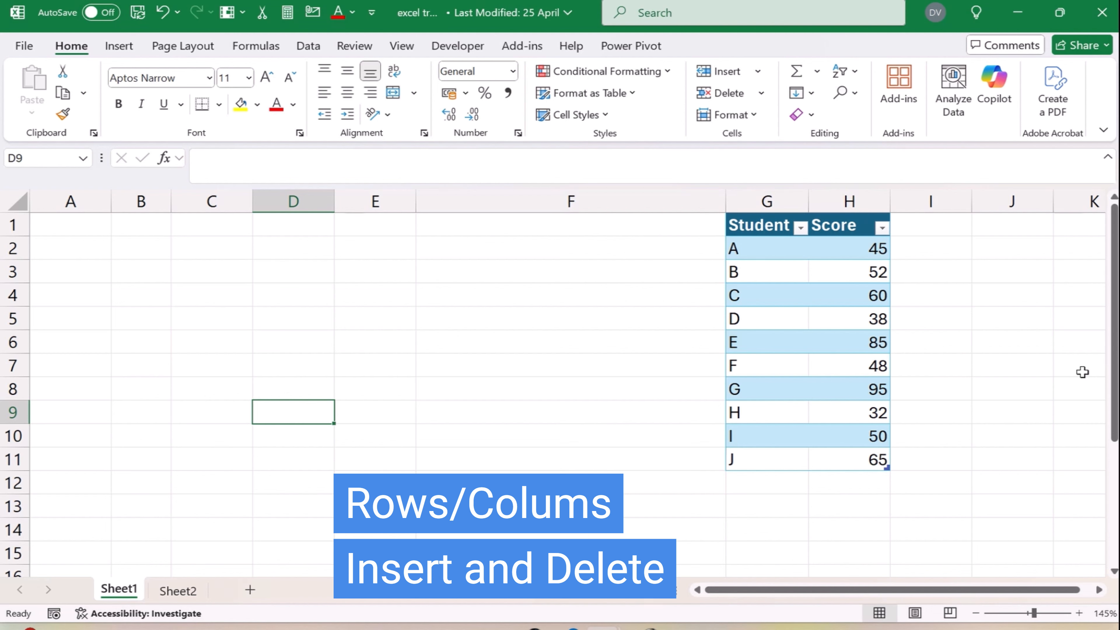
In the workbook with the Student and Score table, insert three blank rows above row 5.
drag(14, 317, 23, 372)
right_click(19, 367)
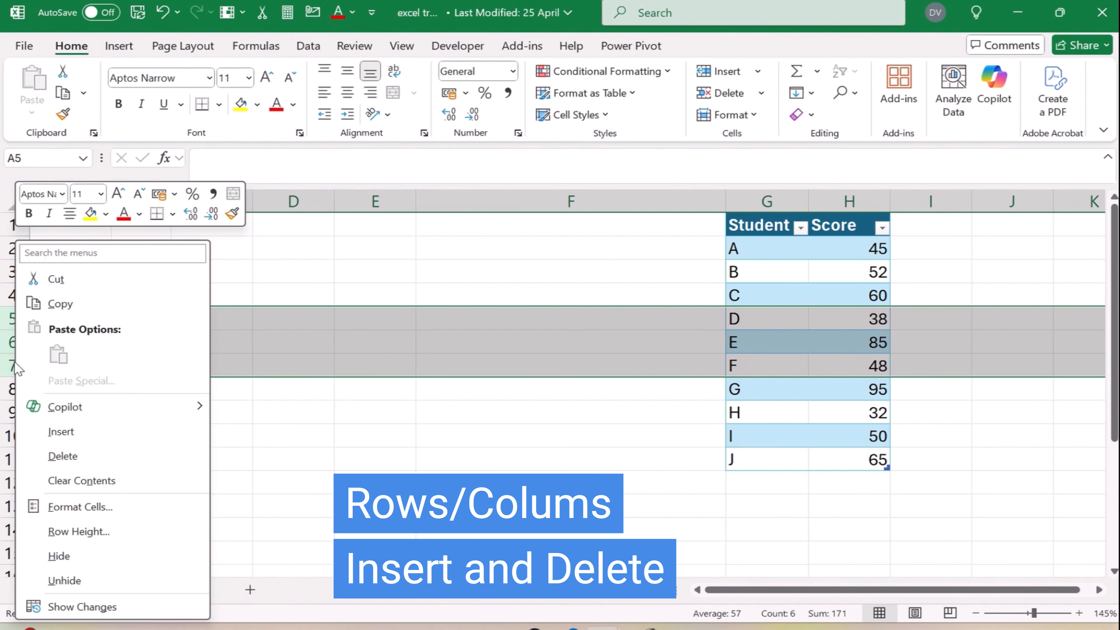
click(61, 432)
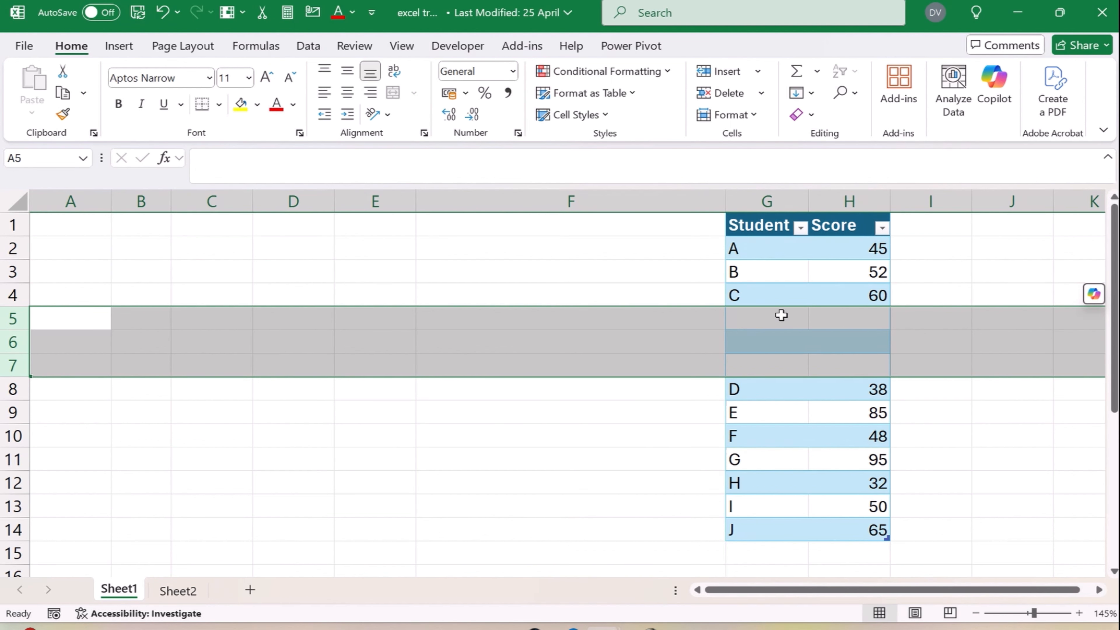
click(497, 450)
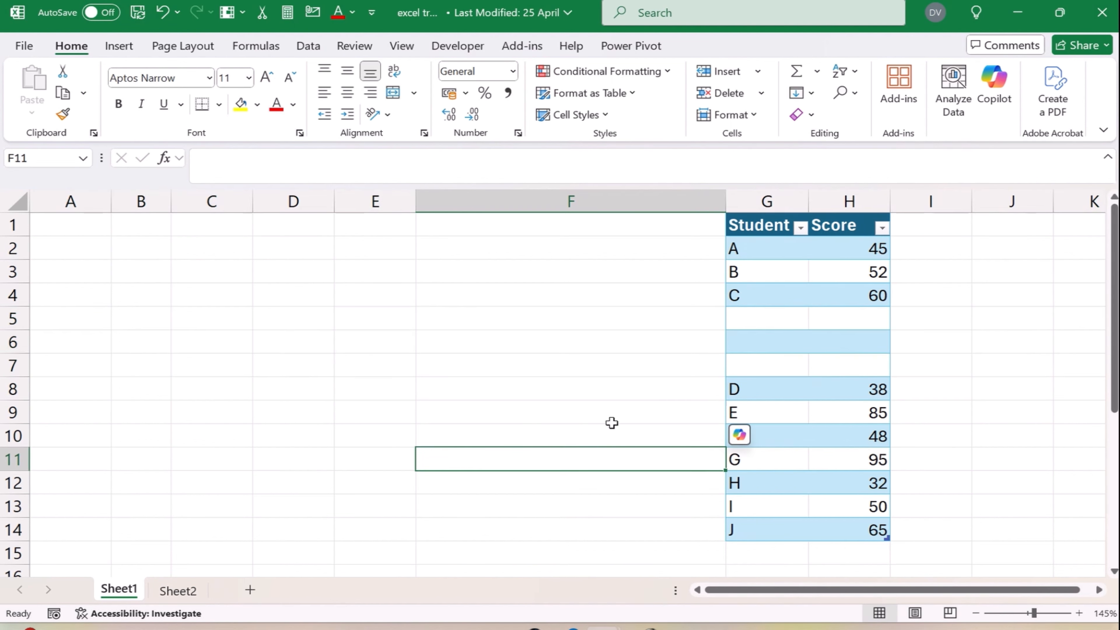
Insert a blank row above row 9, between students D and E, and select its two table cells.
right_click(13, 414)
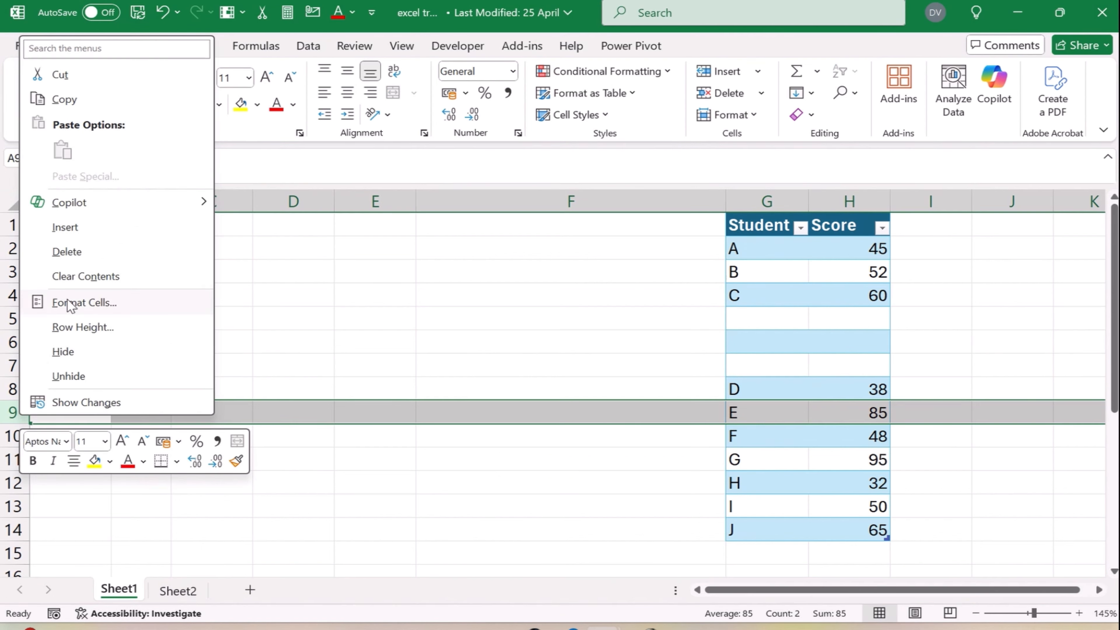
click(94, 225)
click(760, 461)
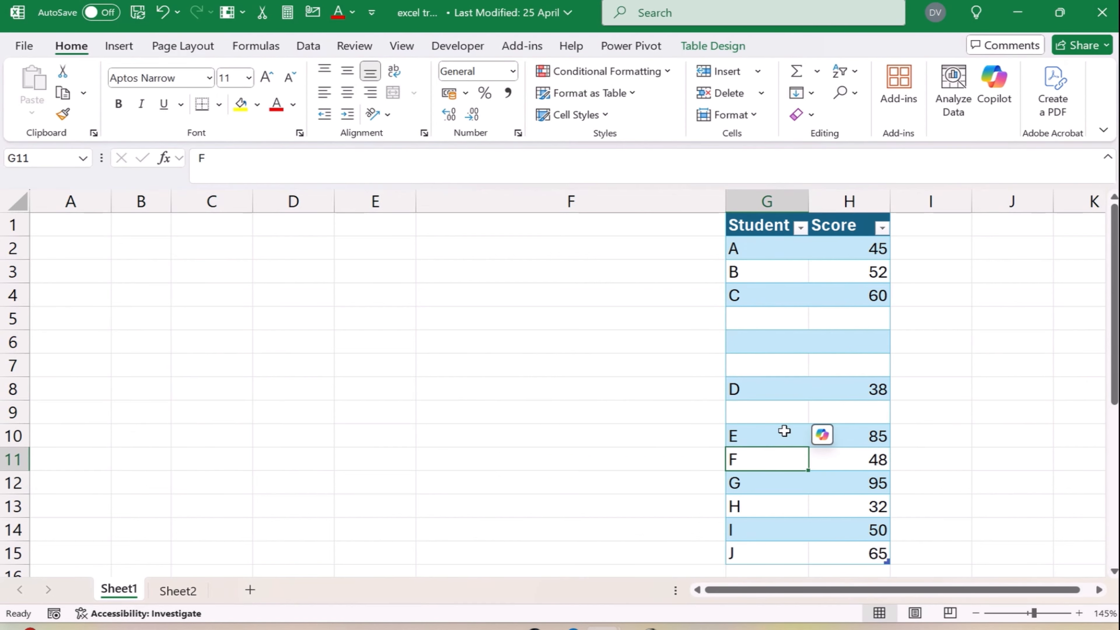
drag(762, 415, 839, 411)
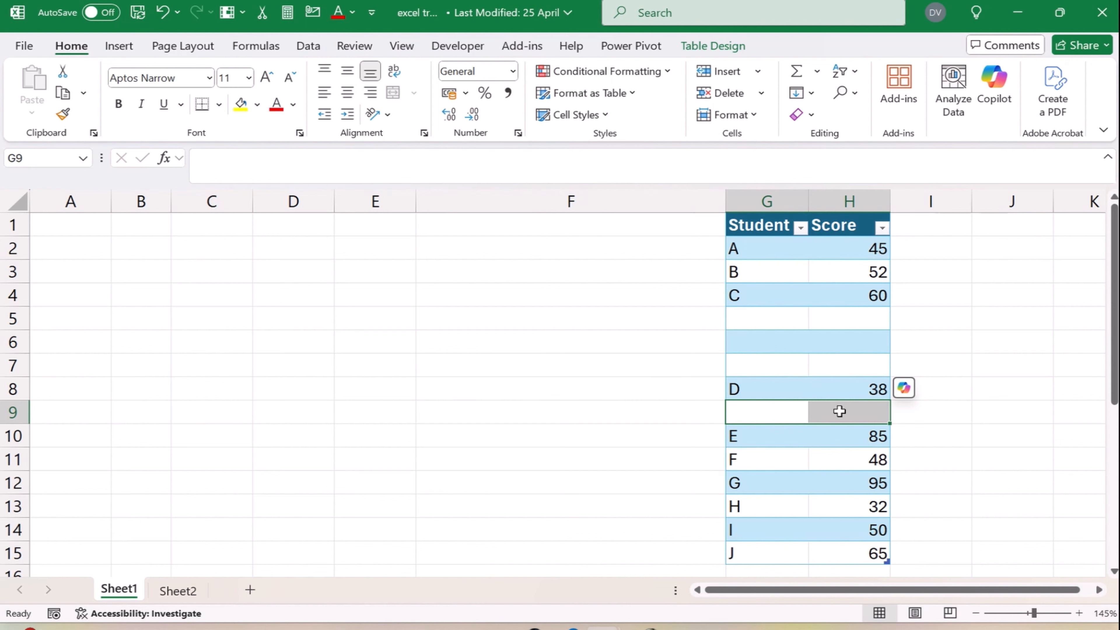
Insert a blank column before the Student column.
click(776, 200)
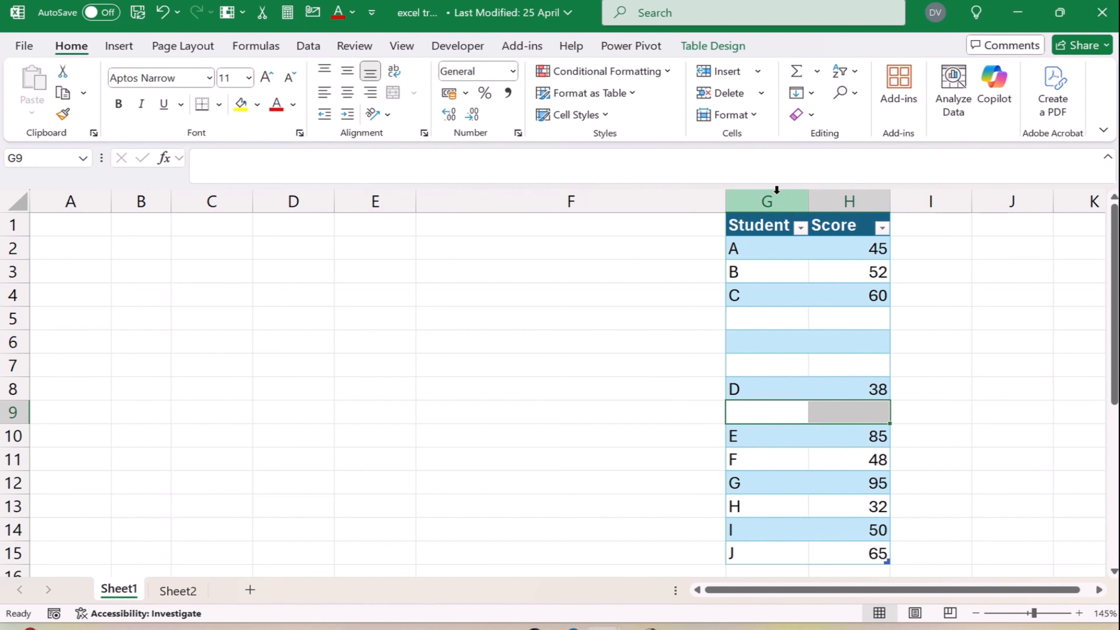
right_click(779, 200)
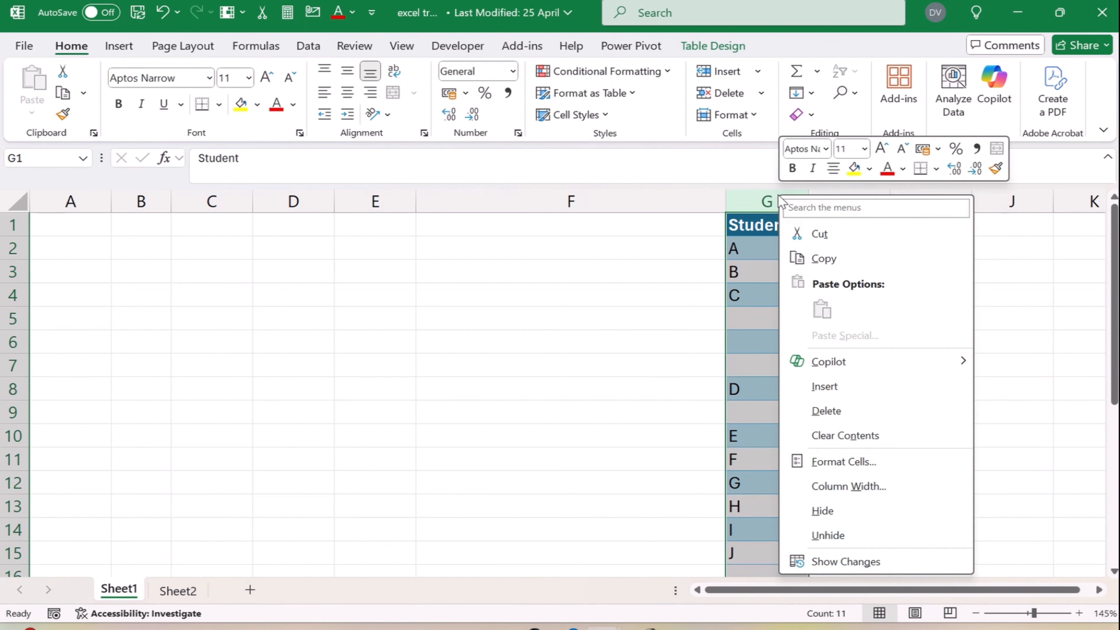
click(835, 388)
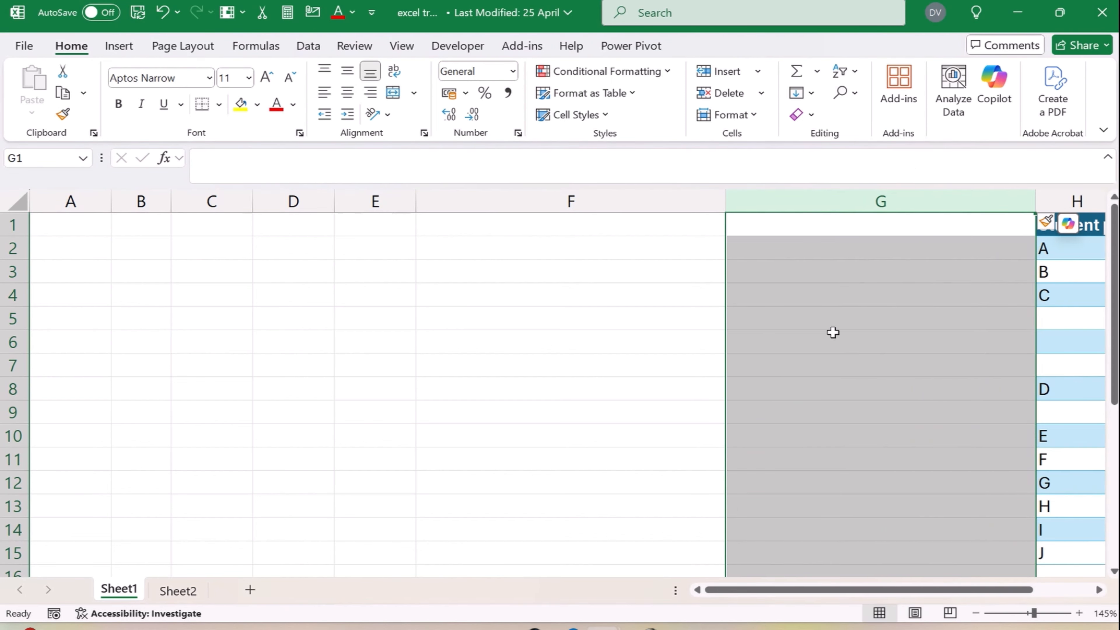
scroll(848, 600, right, 3)
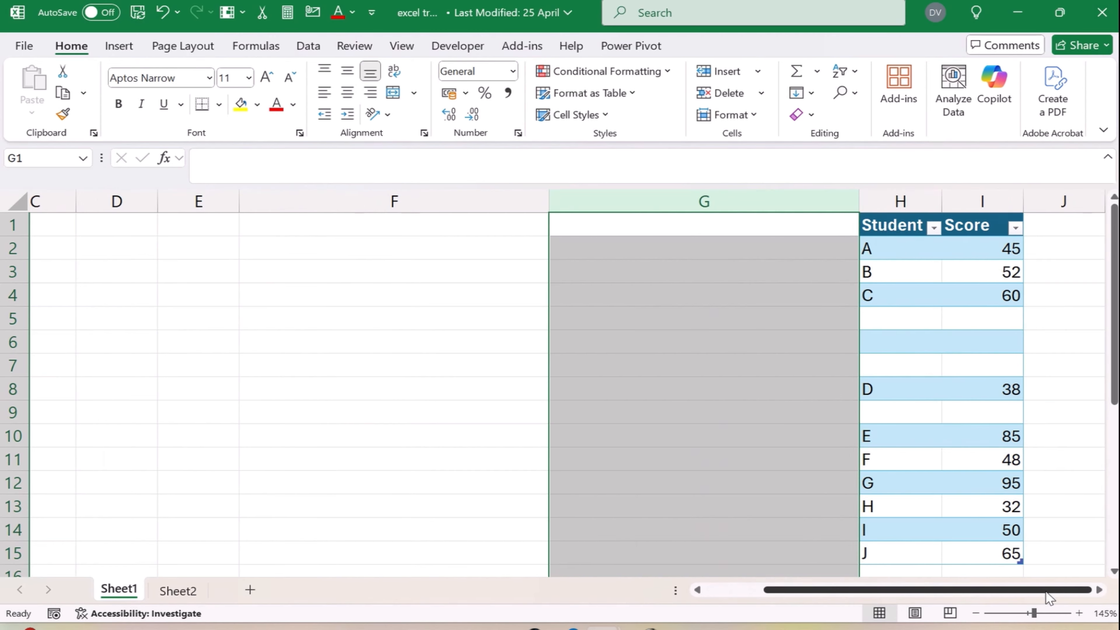
Insert three blank columns at once before the Student column, using columns H to J as the selection.
click(967, 200)
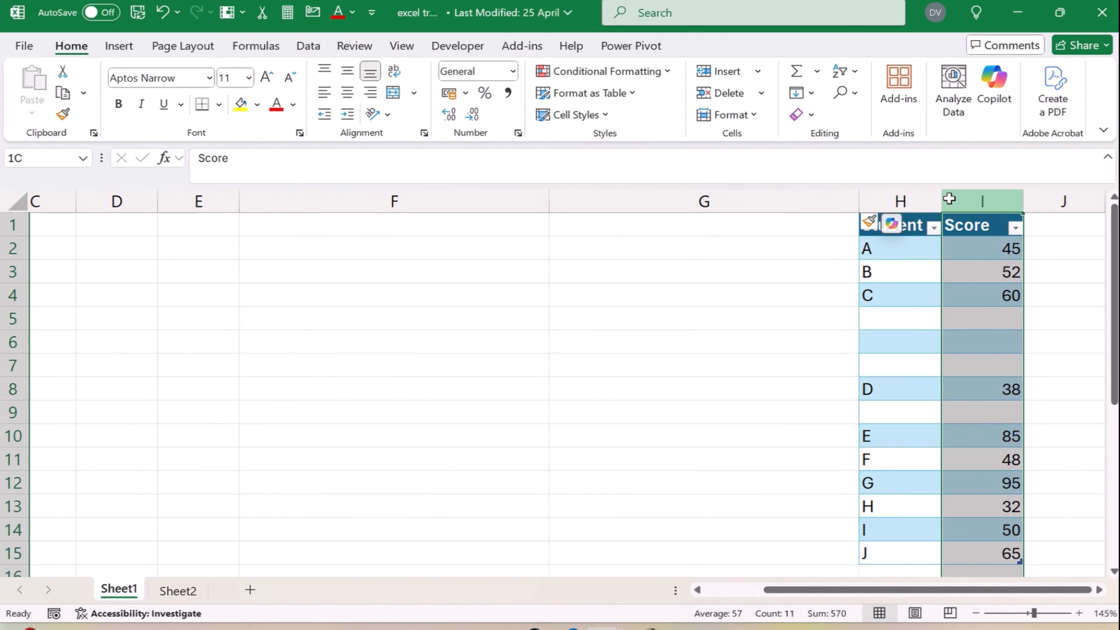
right_click(972, 203)
key(Escape)
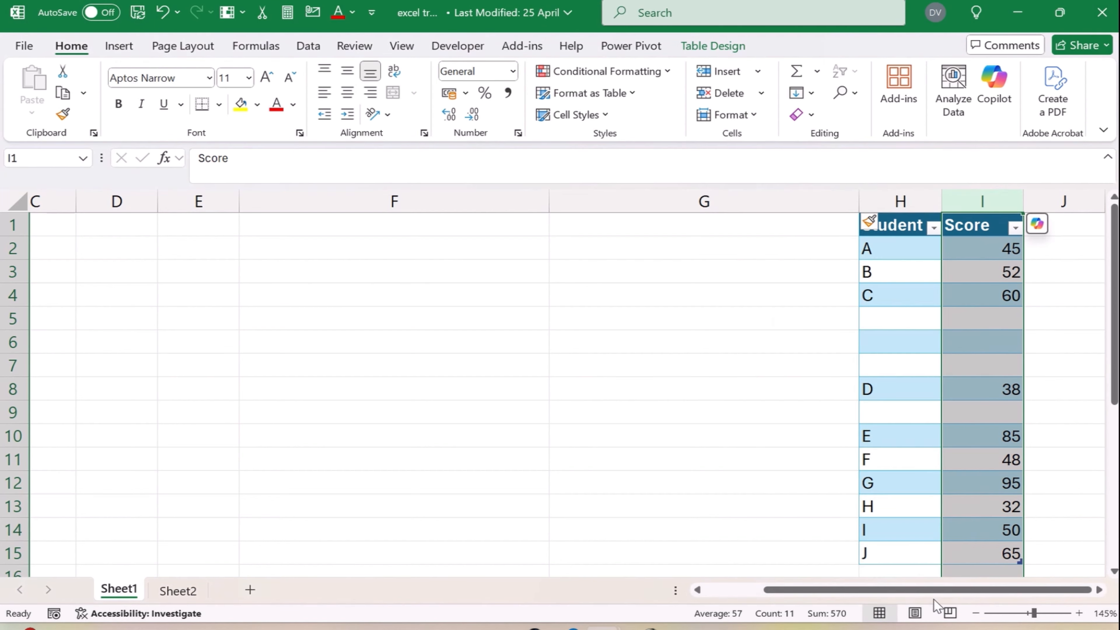
drag(1062, 201, 929, 200)
right_click(926, 199)
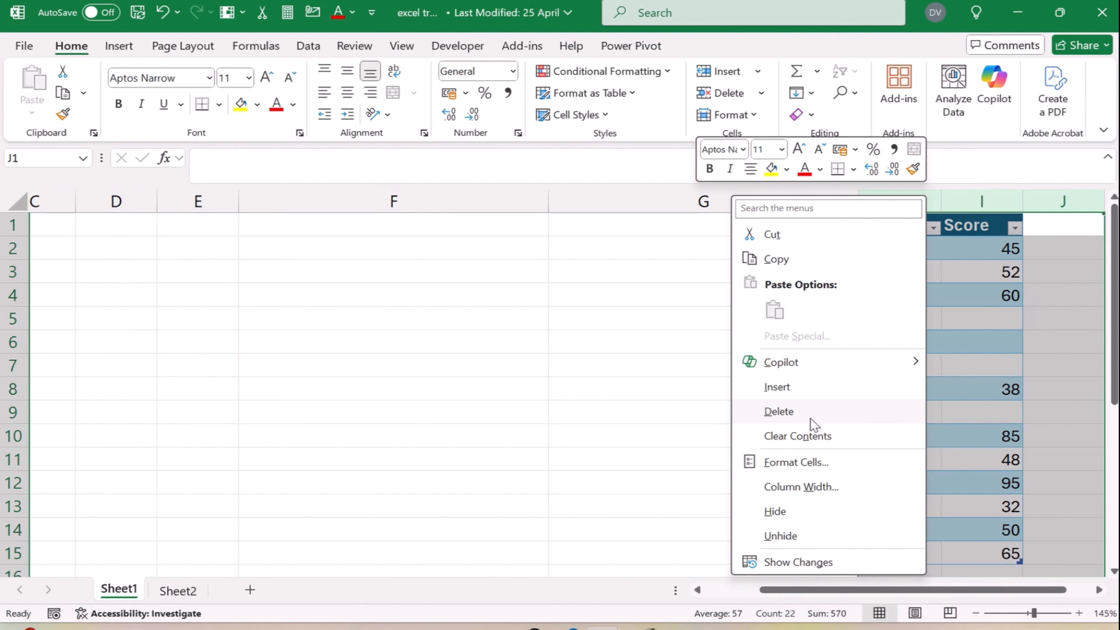
click(811, 391)
drag(857, 590, 986, 570)
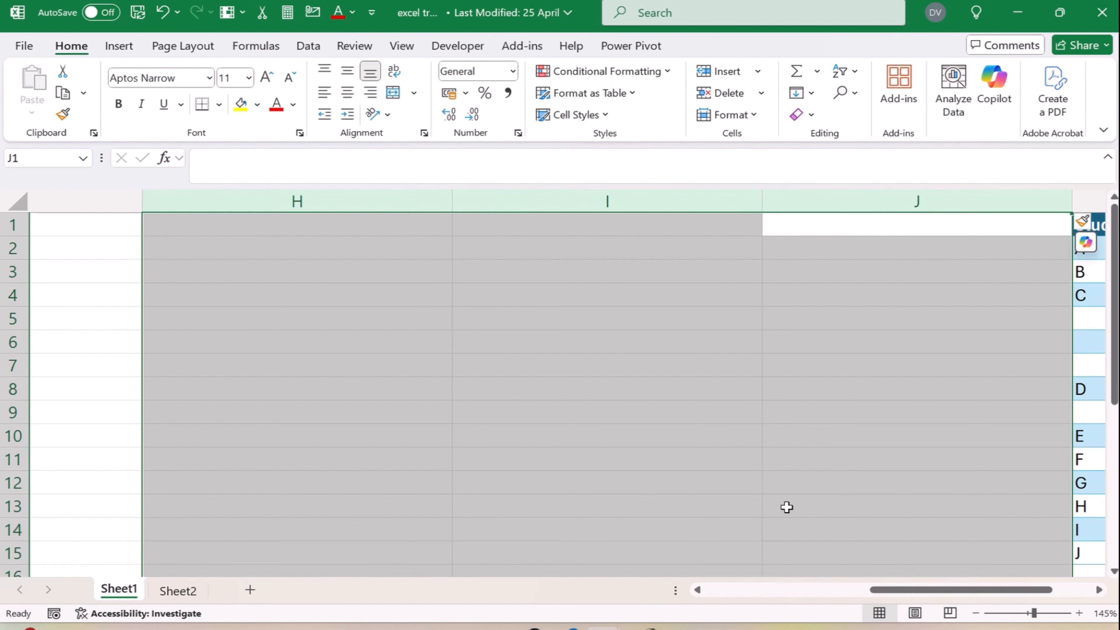
Delete the three blank columns H to J.
right_click(546, 206)
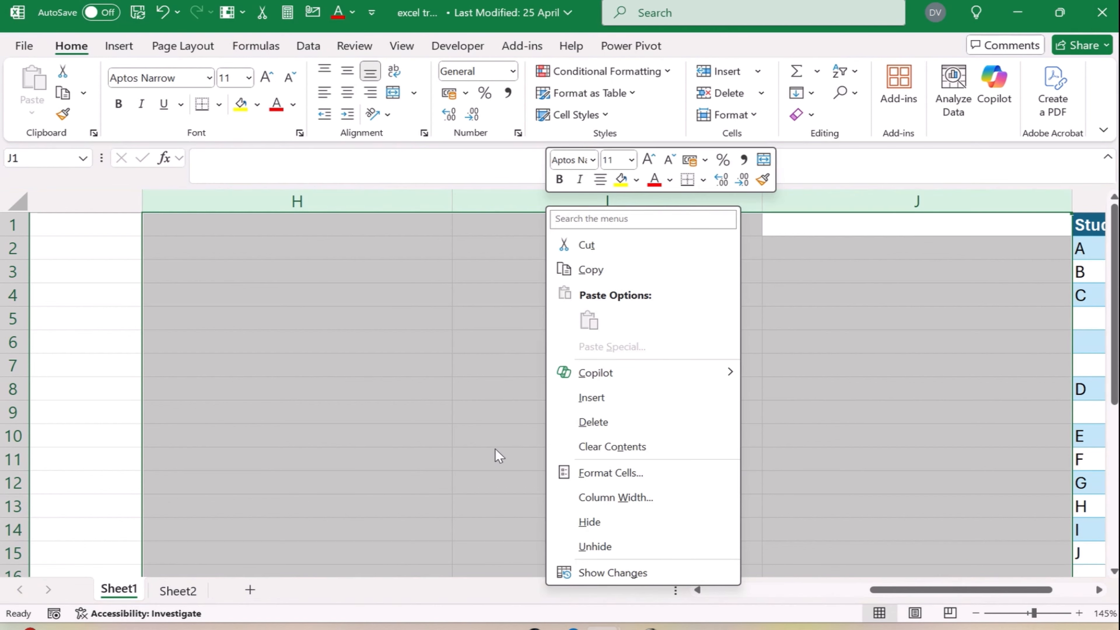
click(593, 422)
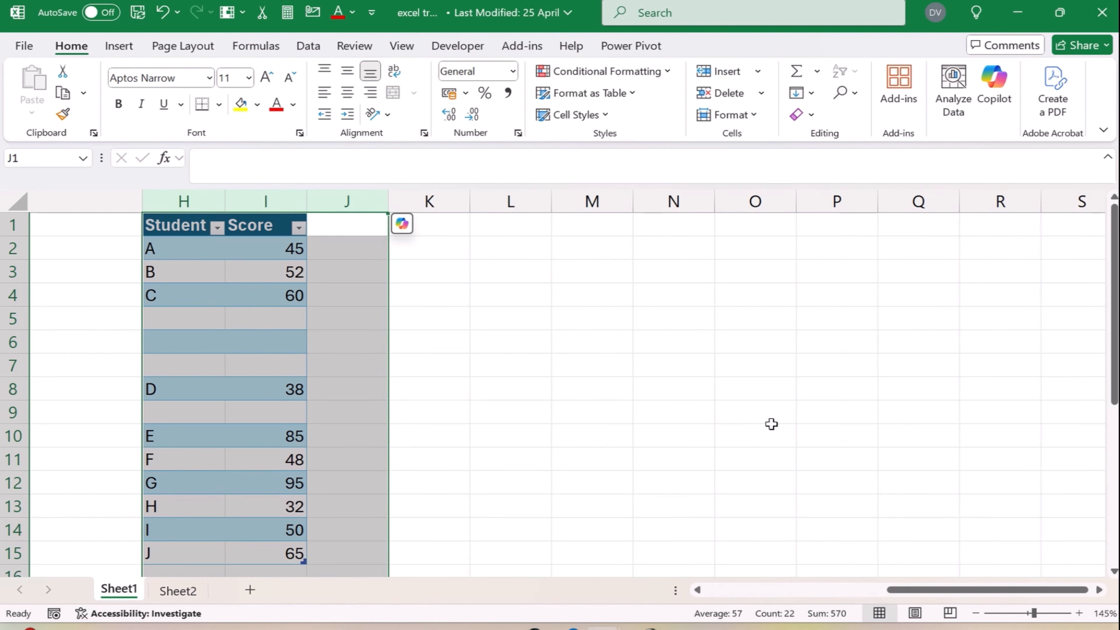
drag(1033, 594, 952, 586)
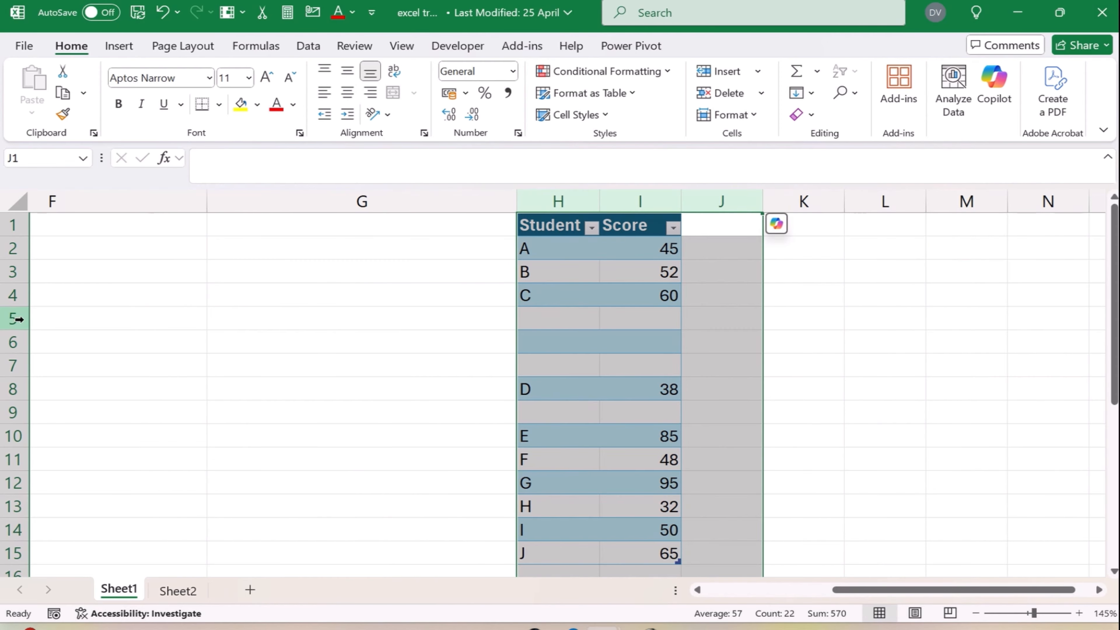
Delete the three blank rows 5 to 7 between students C and D.
drag(18, 319, 12, 368)
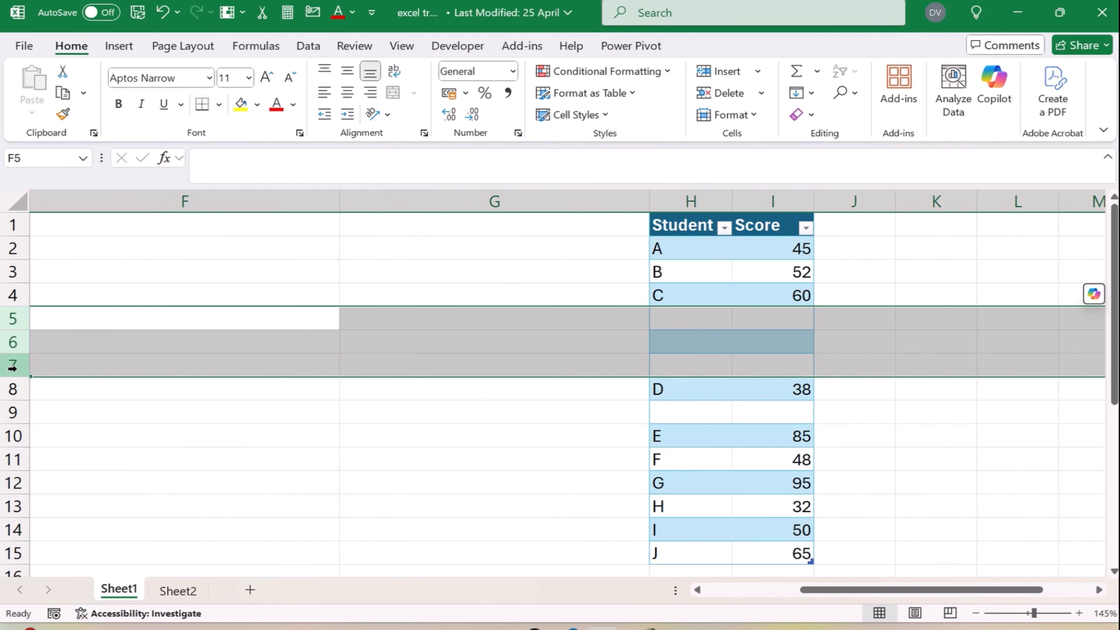
right_click(12, 367)
click(93, 455)
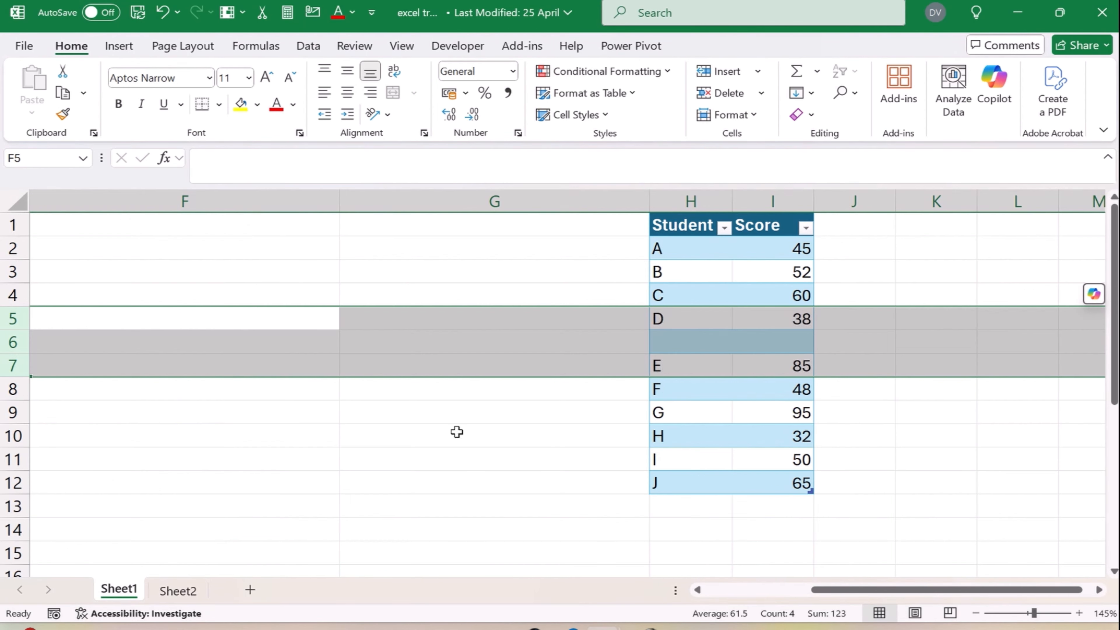
click(483, 389)
Switch to the sales invoice workbook and examine the link options, the invoice heading formula and the Website label on the Invoice sheet.
click(638, 340)
click(747, 352)
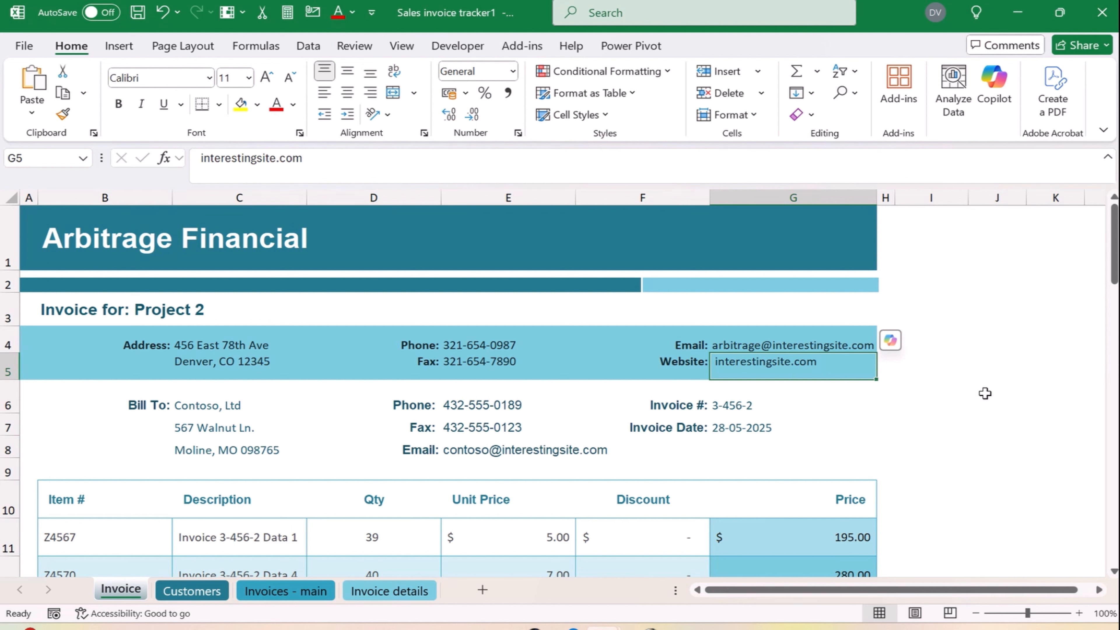
click(119, 46)
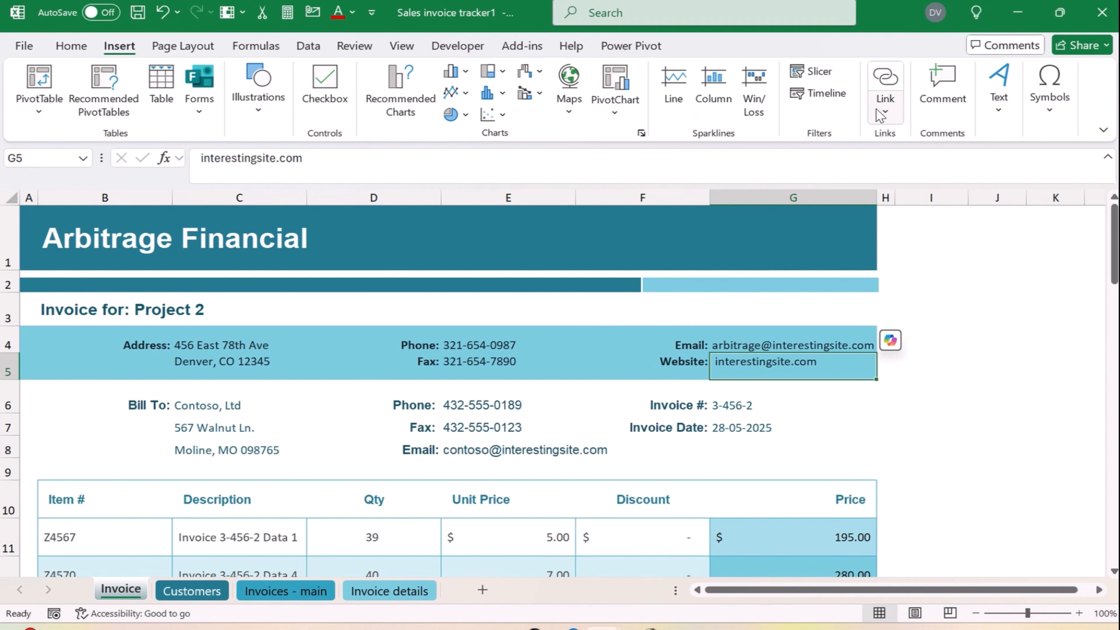
click(891, 113)
click(974, 326)
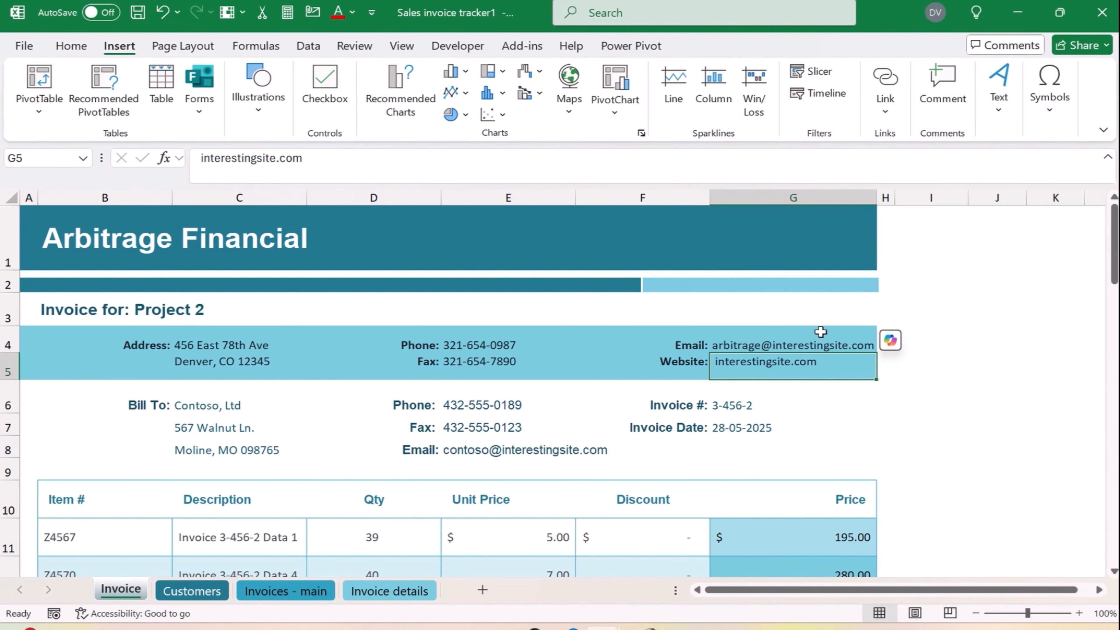
click(176, 304)
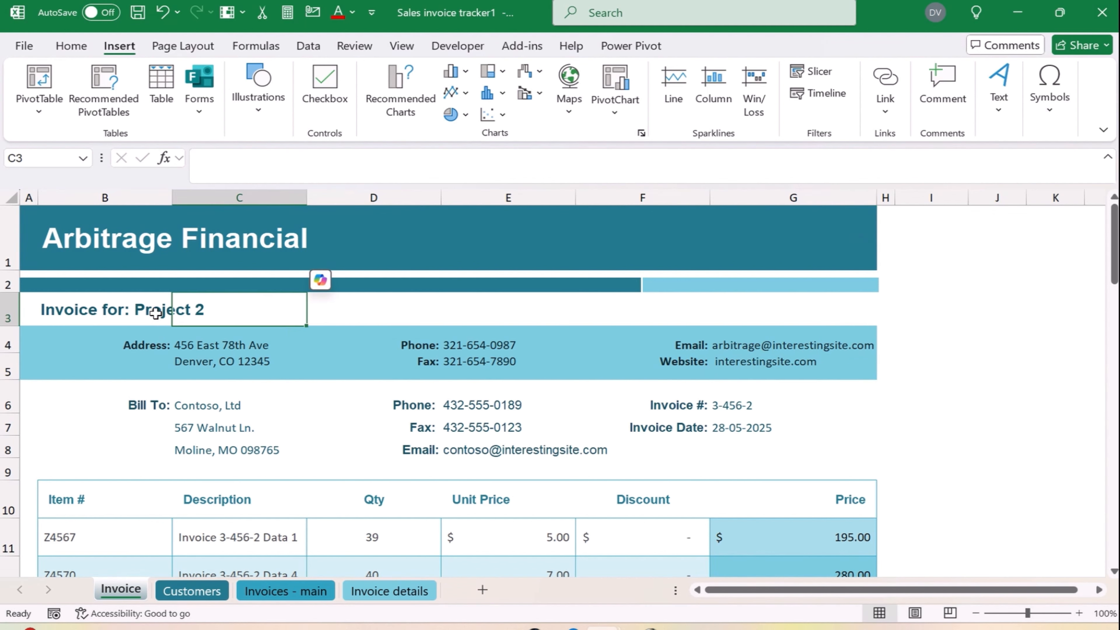
click(155, 312)
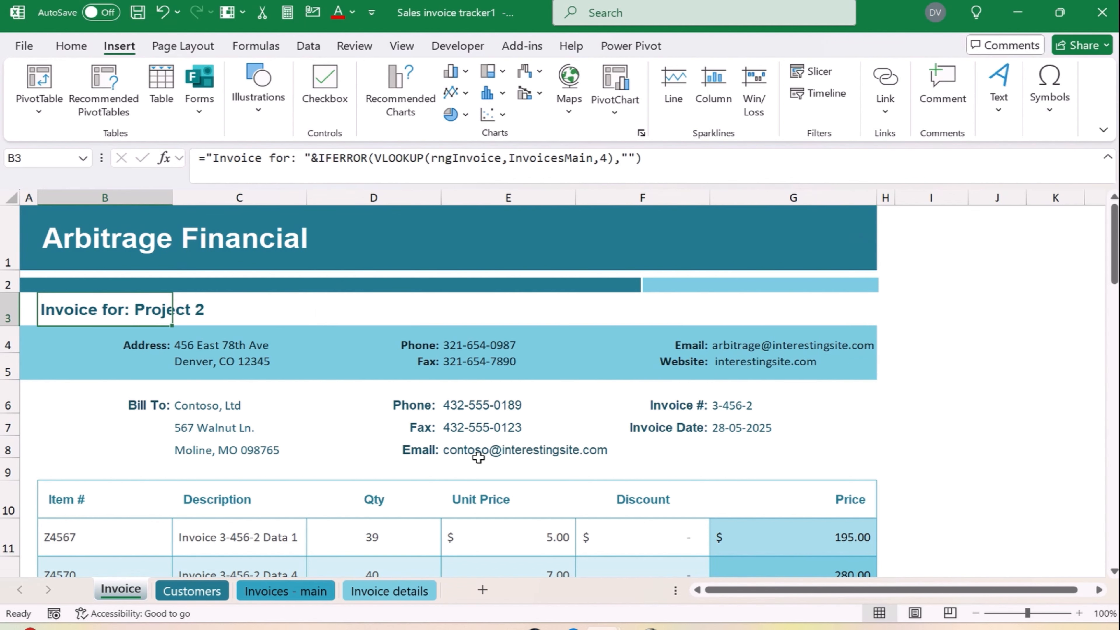
click(677, 360)
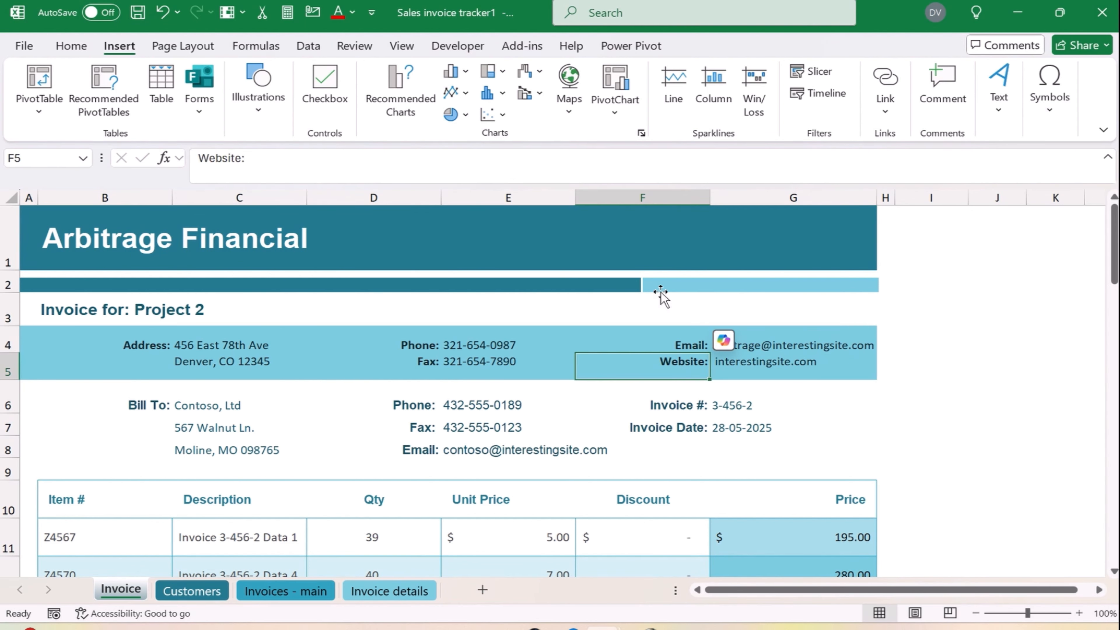
click(756, 373)
triple_click(318, 161)
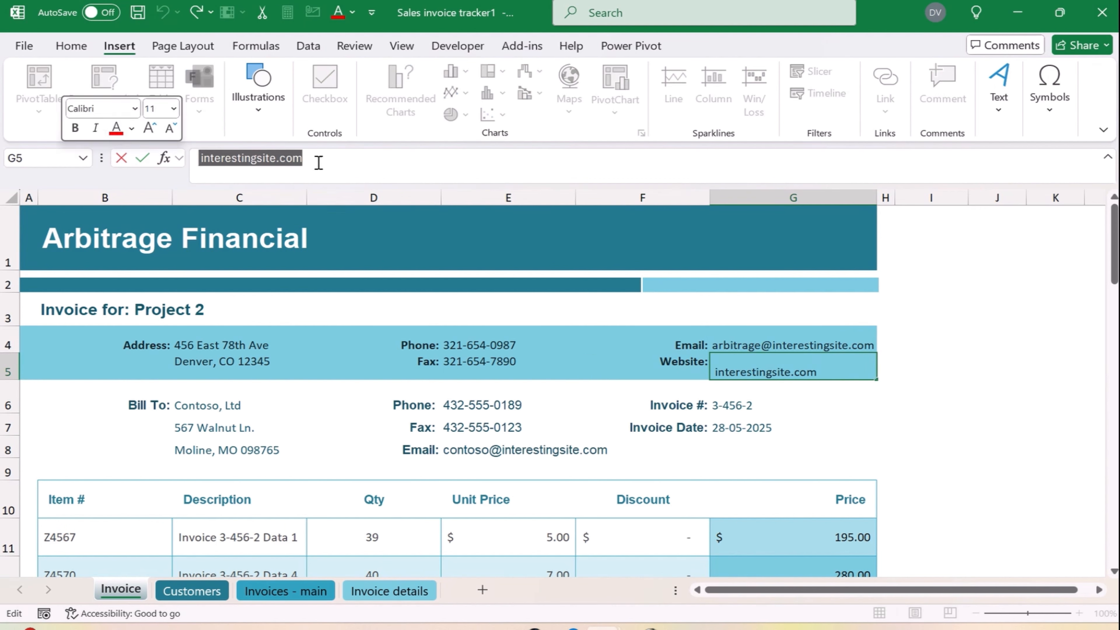
text(https://discover-talent-presents.com/)
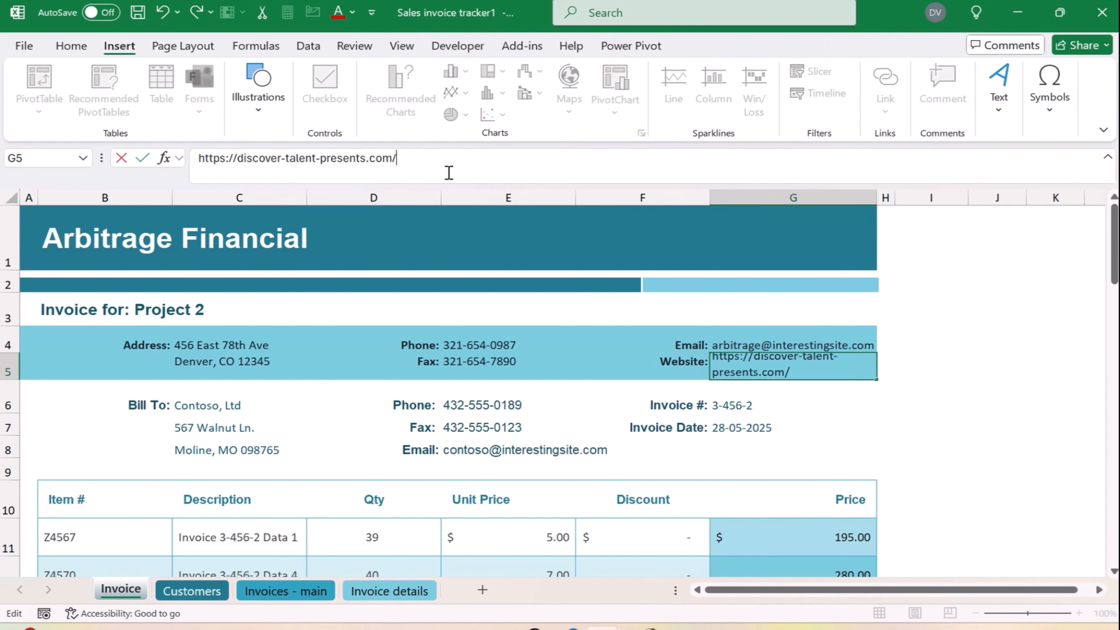
key(Return)
key(Up)
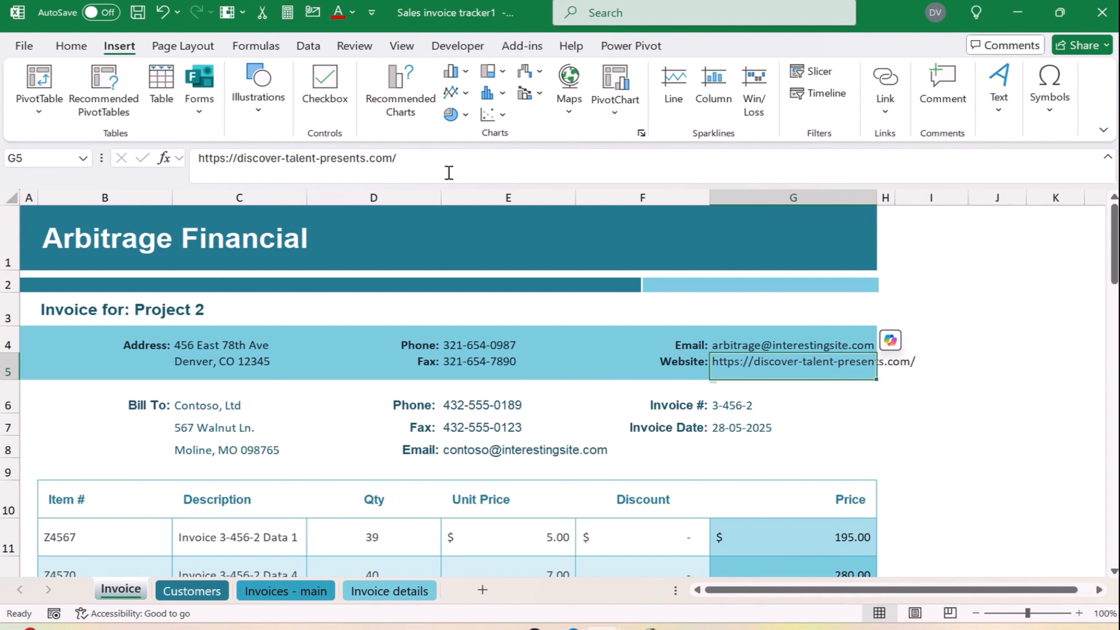
drag(237, 159, 197, 159)
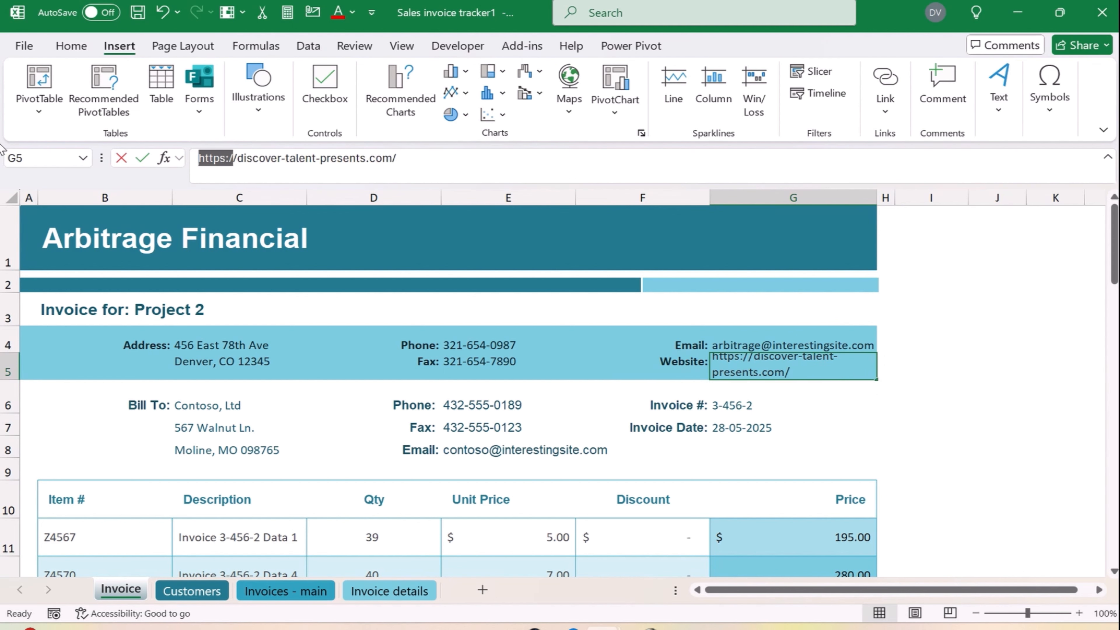
key(BackSpace)
key(Return)
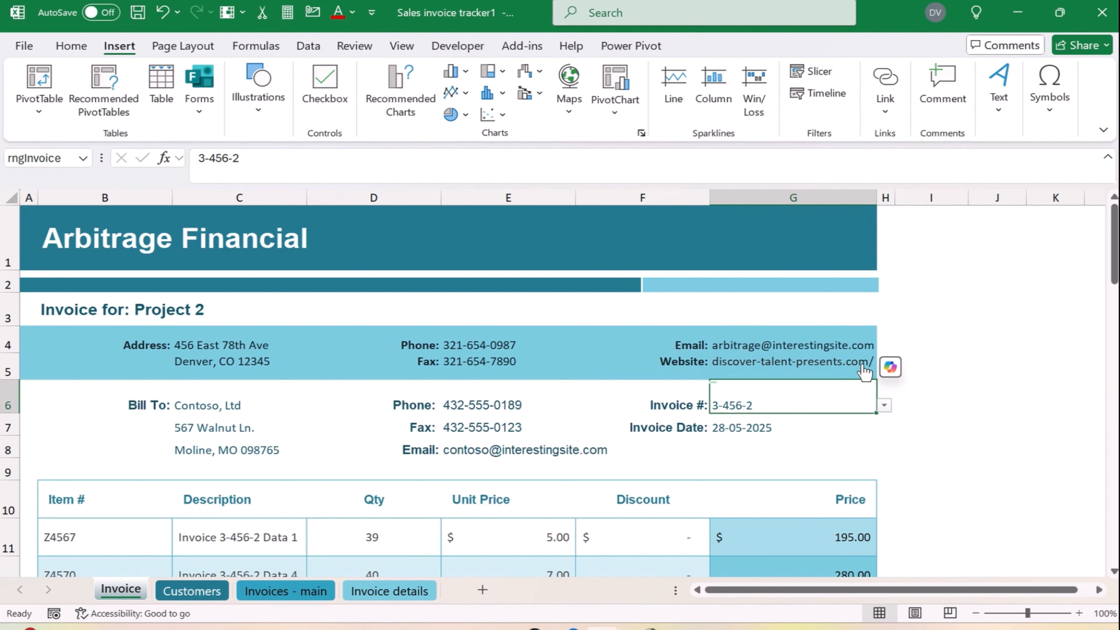
click(842, 383)
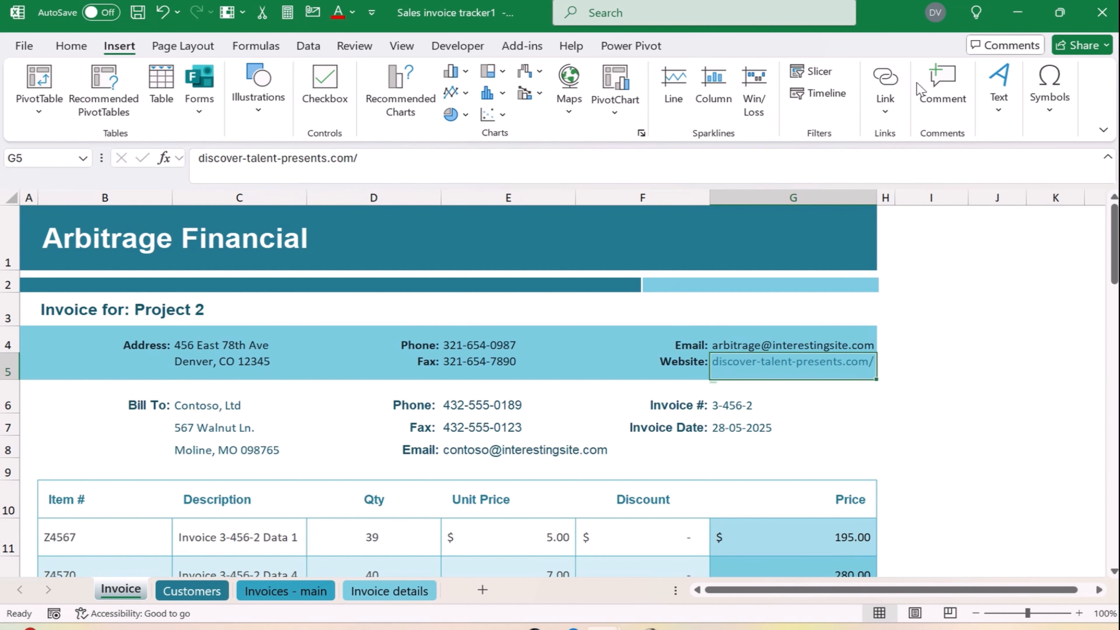
Open the hyperlink settings for G5 and review its web address and the document and e-mail link types.
click(896, 82)
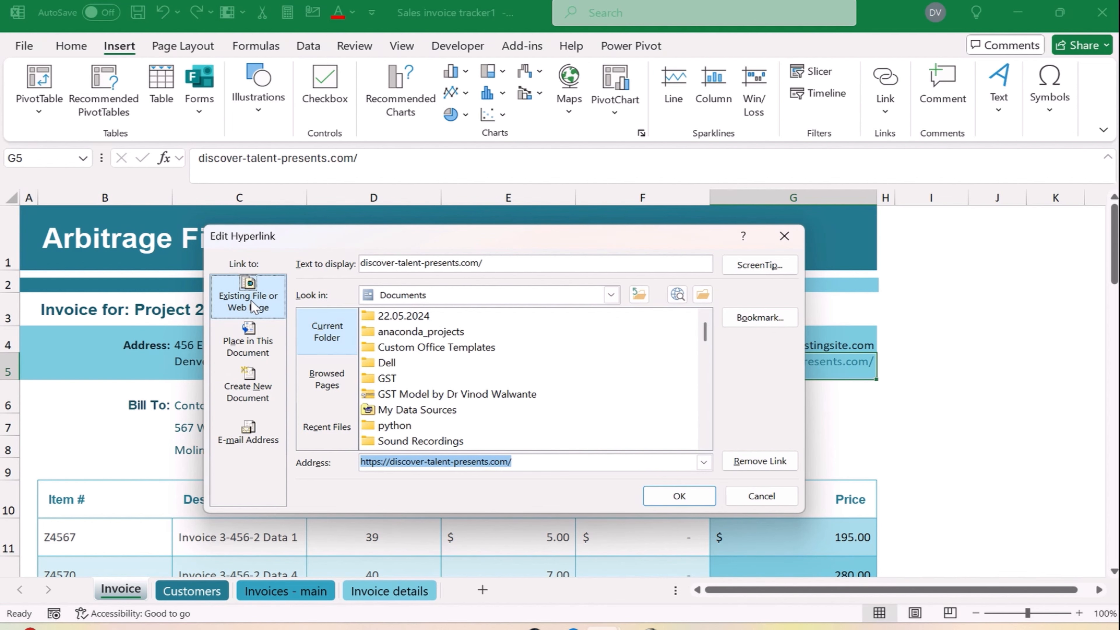
drag(537, 462, 362, 462)
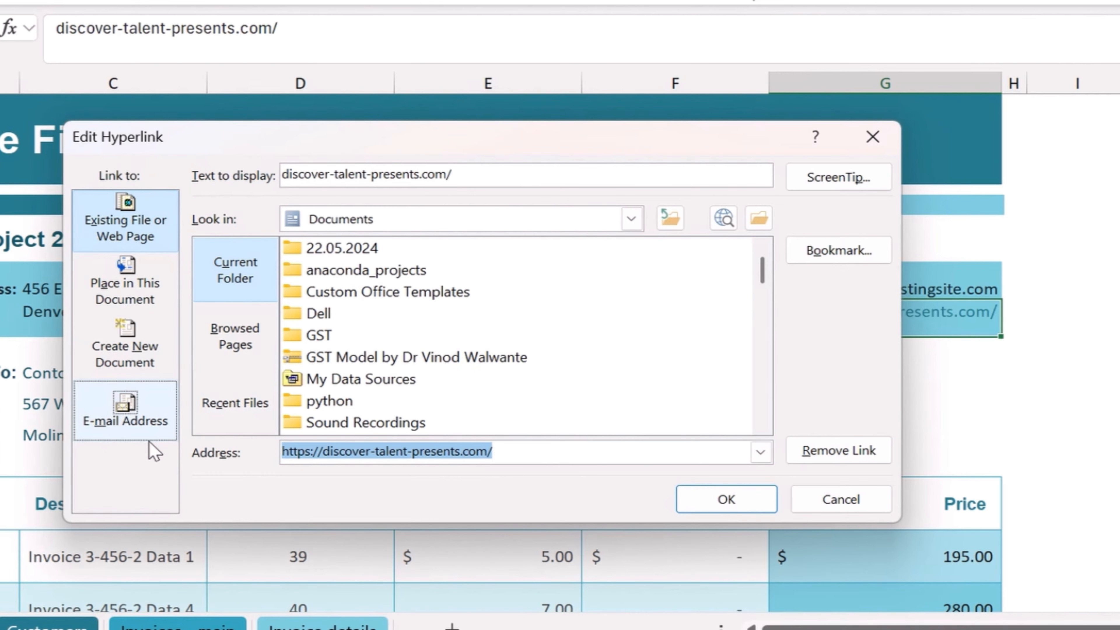
key(Right)
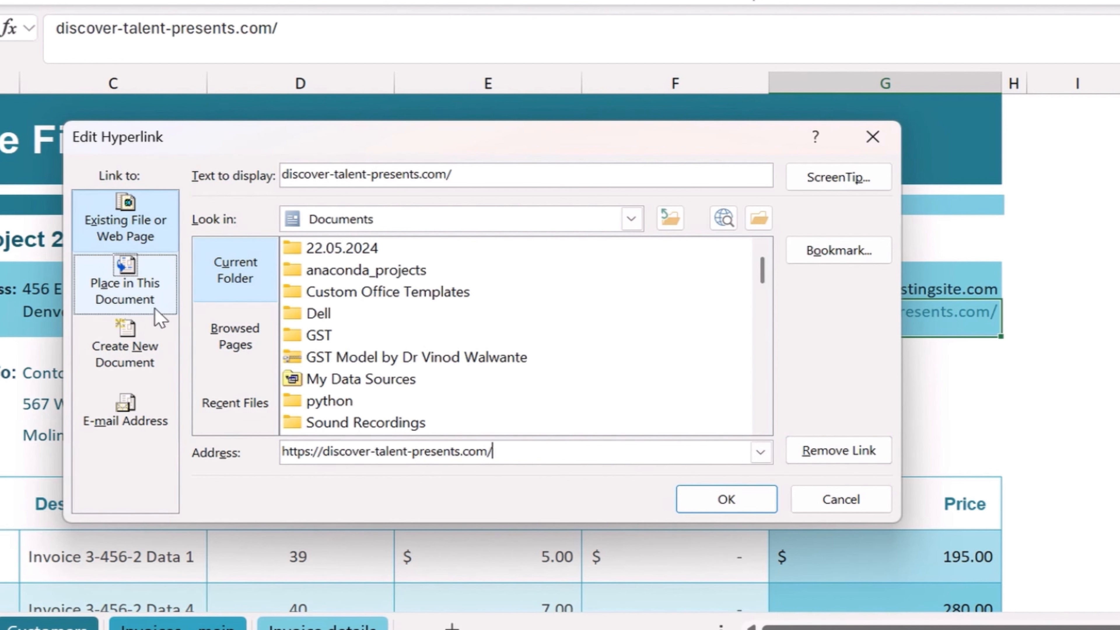
click(145, 305)
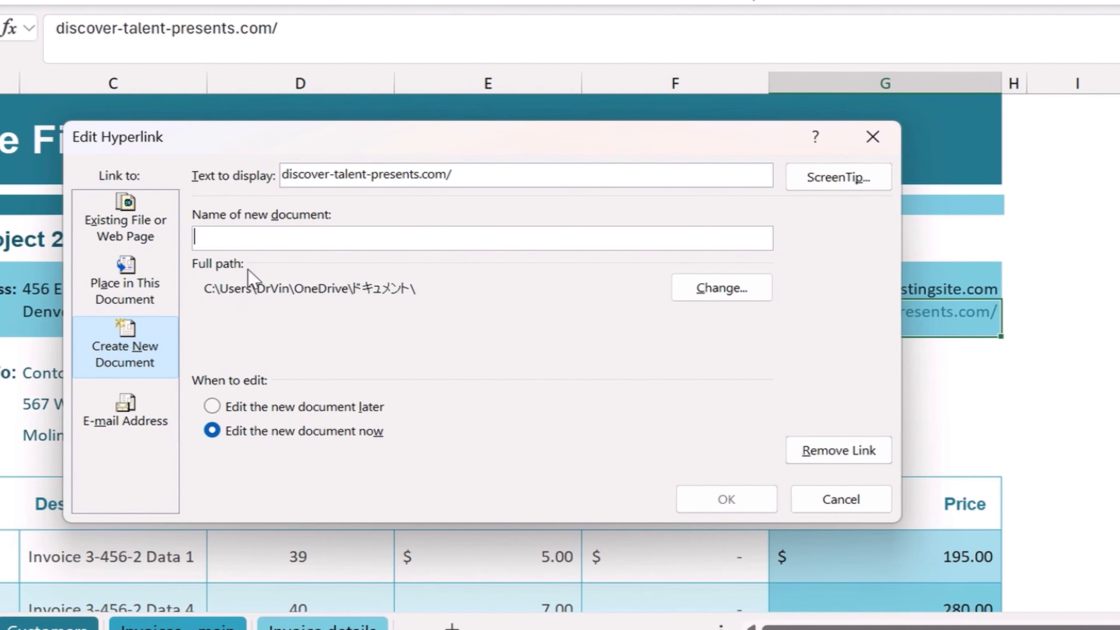
click(128, 422)
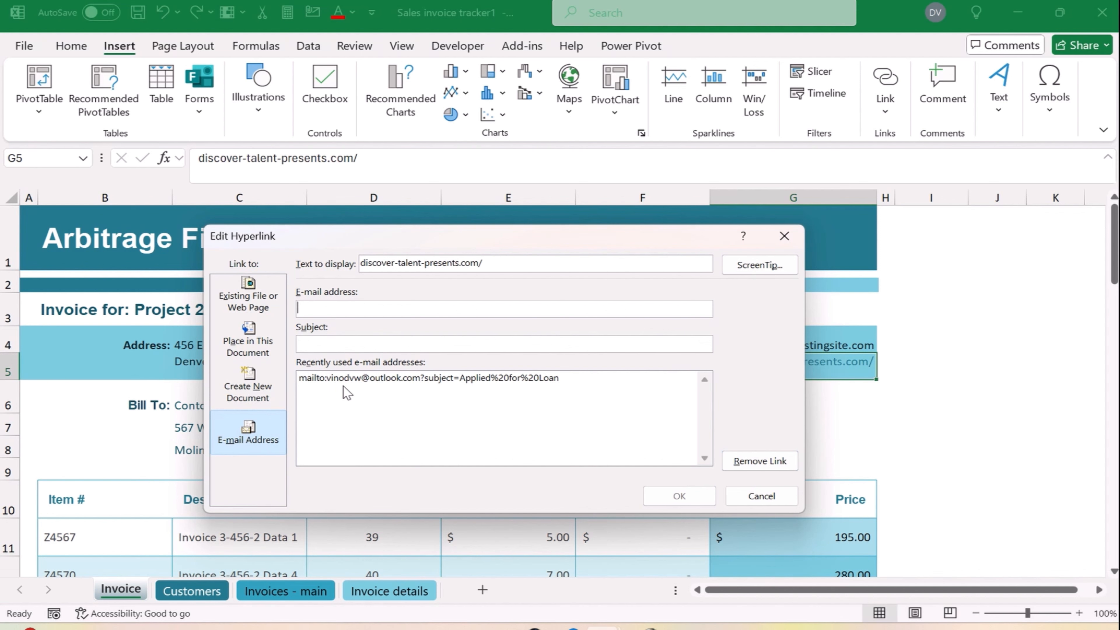
Point the G5 hyperlink to the recently used e-mail address with the subject Applied%20for%20Loan.
click(280, 335)
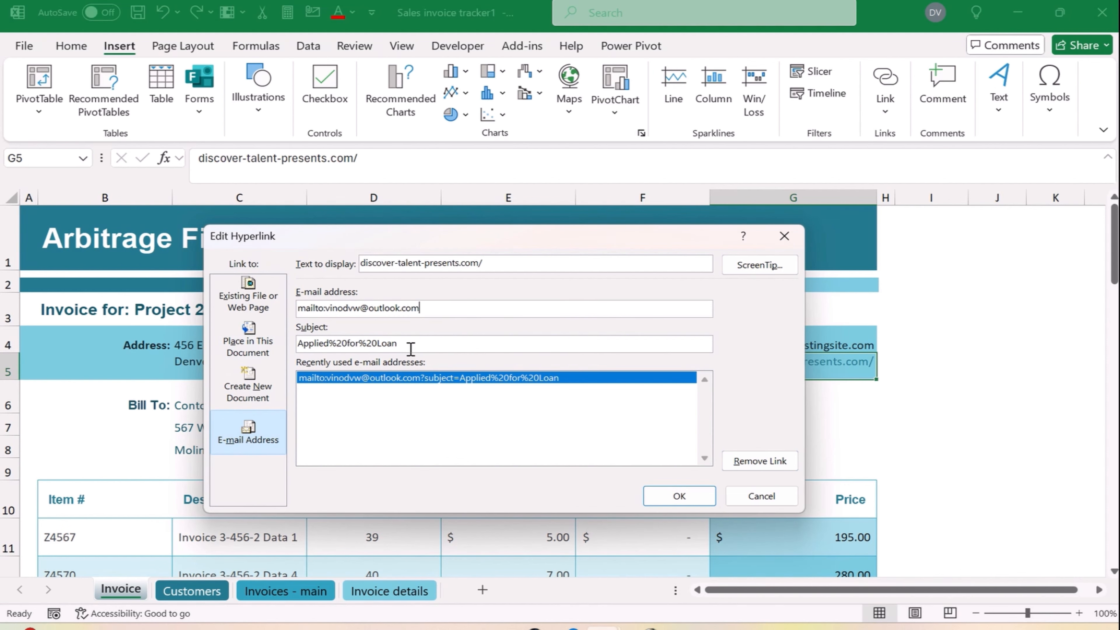
click(677, 492)
click(901, 403)
click(769, 370)
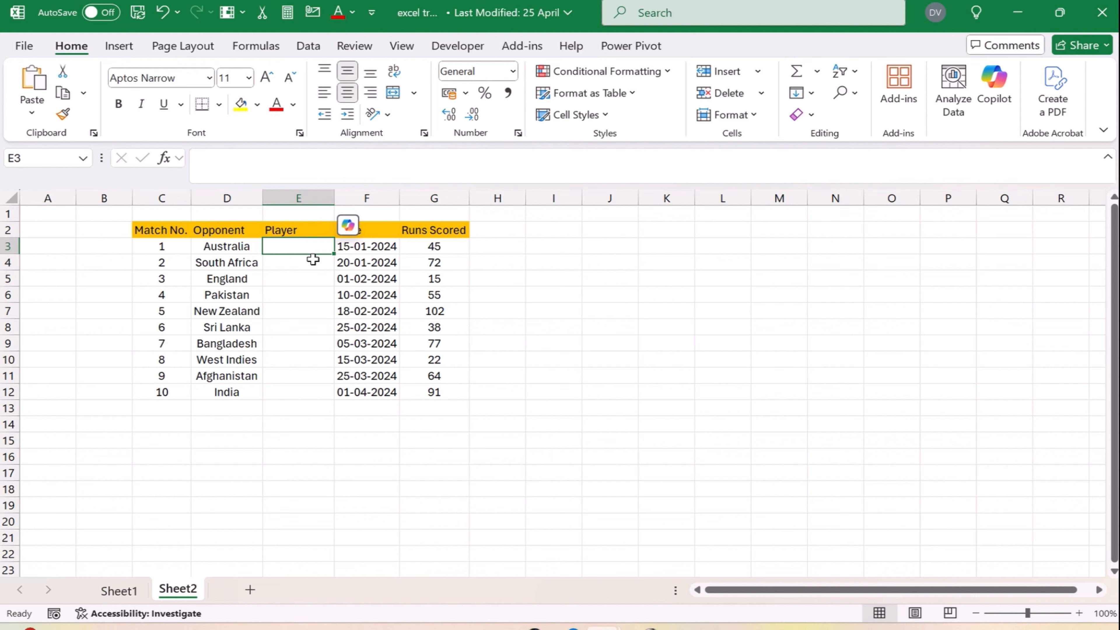
Select the empty Player cells, clear the selection, and add a new worksheet after Sheet2.
drag(310, 252, 314, 400)
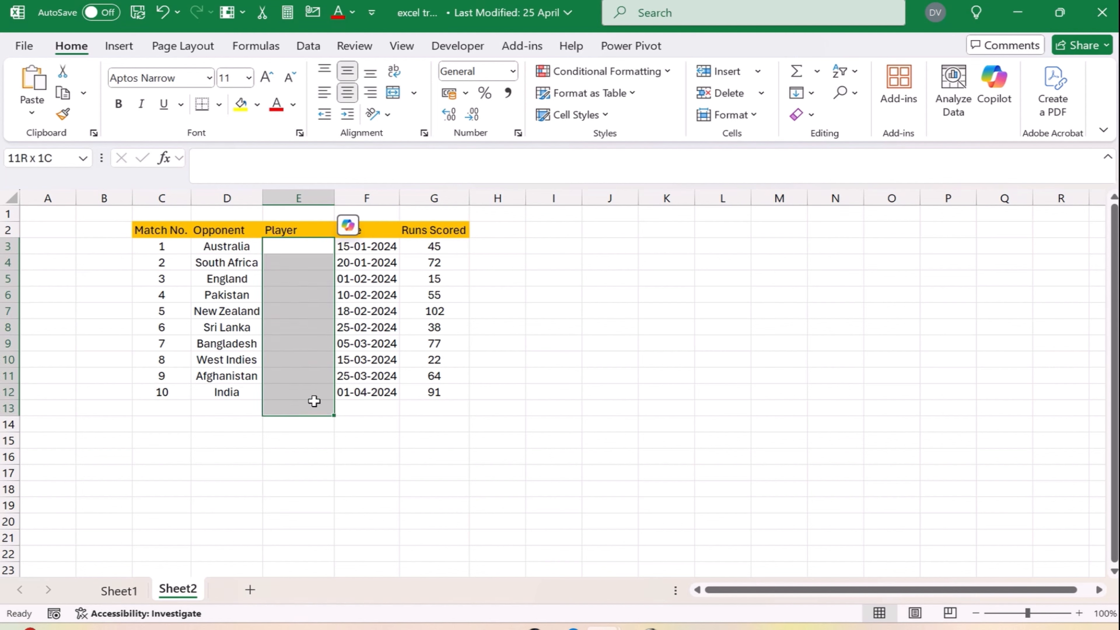
click(552, 386)
click(185, 590)
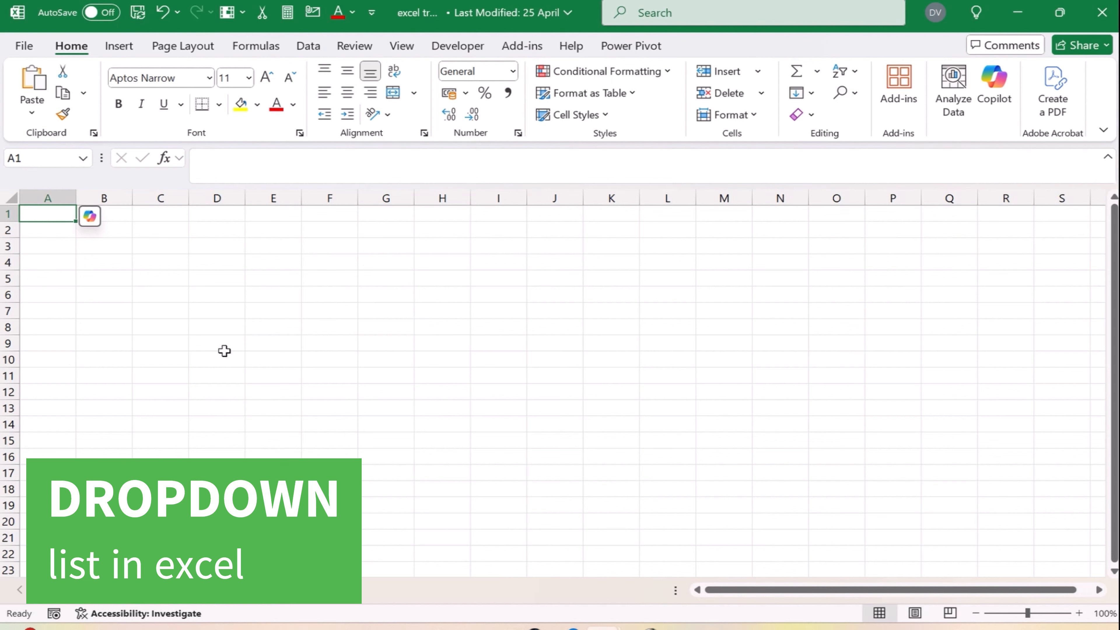
Enter a list of six players' first names in cells A1 to A6 of the new sheet.
text(Raj)
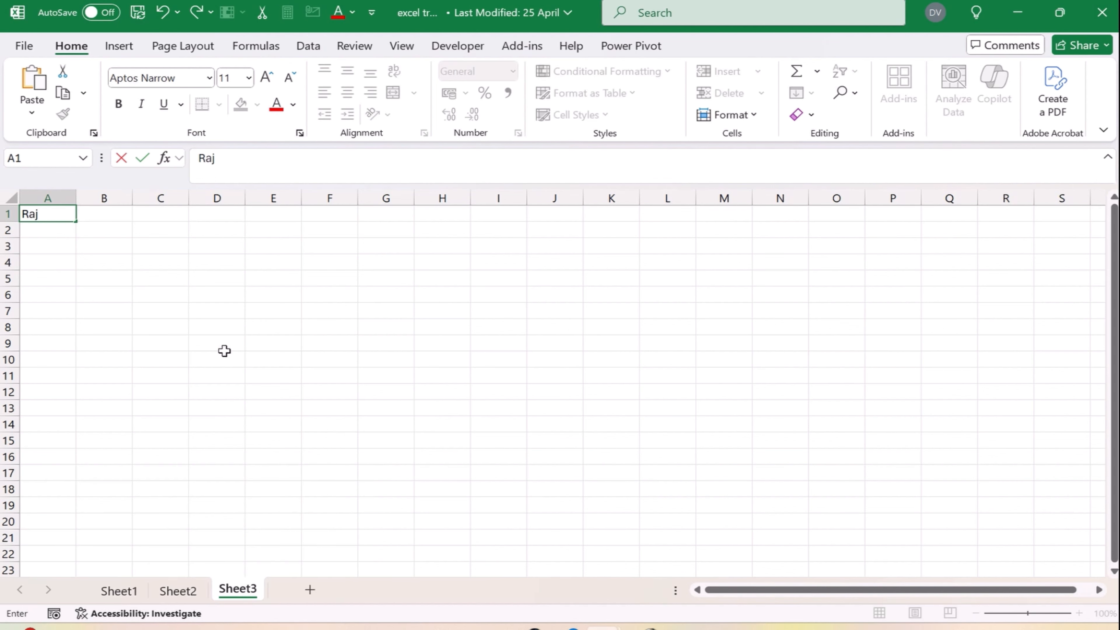
key(Return)
text(Subh)
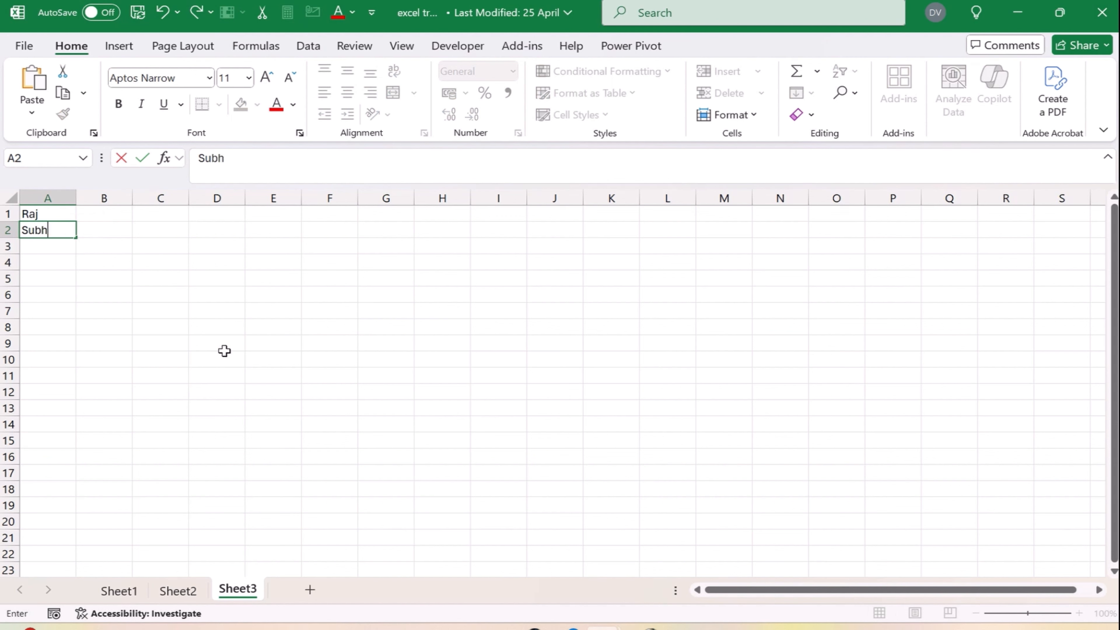
text(iksha)
key(Return)
text(vi)
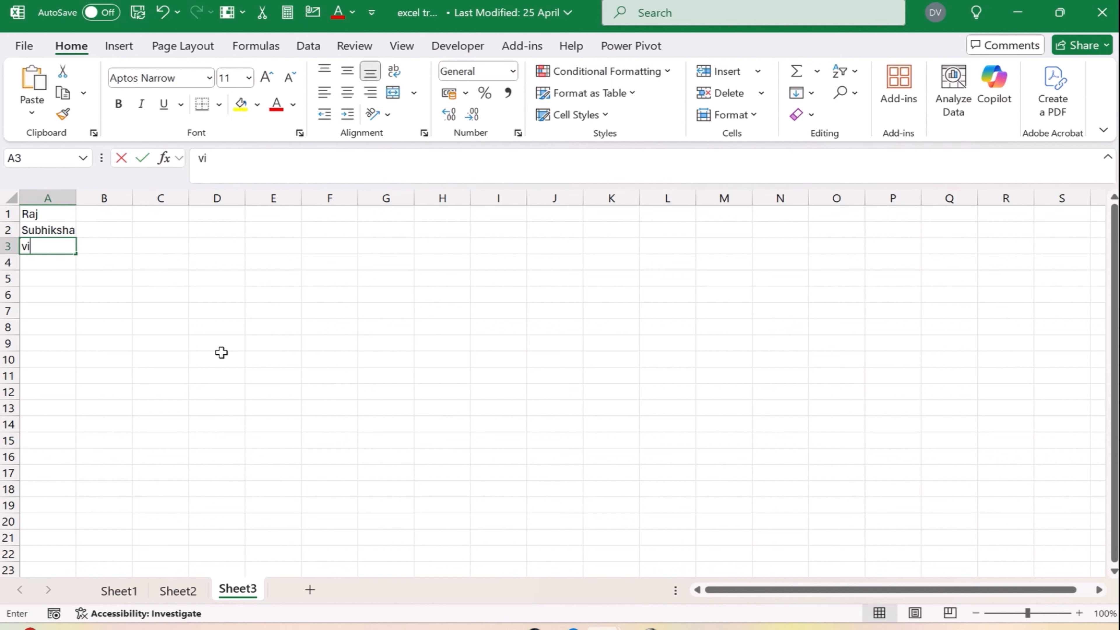
text(nd)
key(Return)
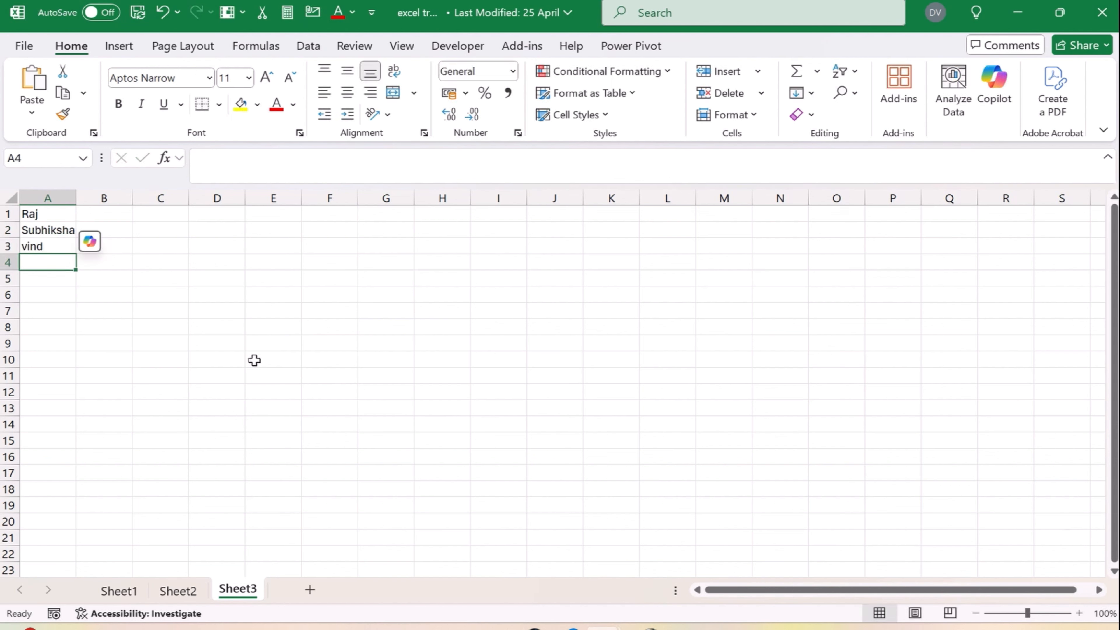
text(nikhil)
key(Return)
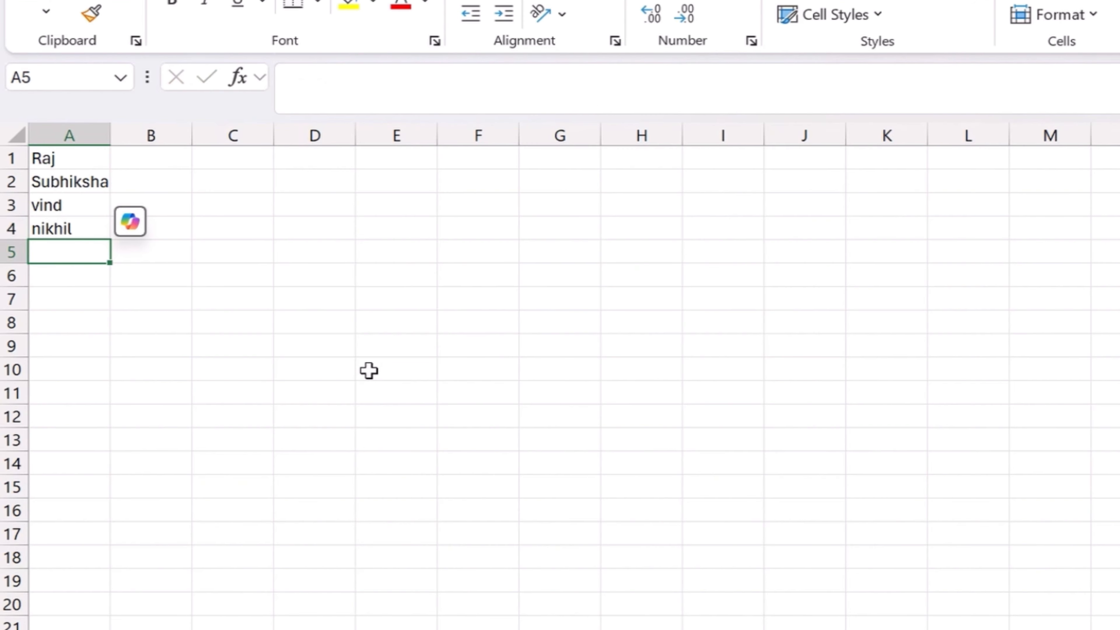
text(poo)
key(Return)
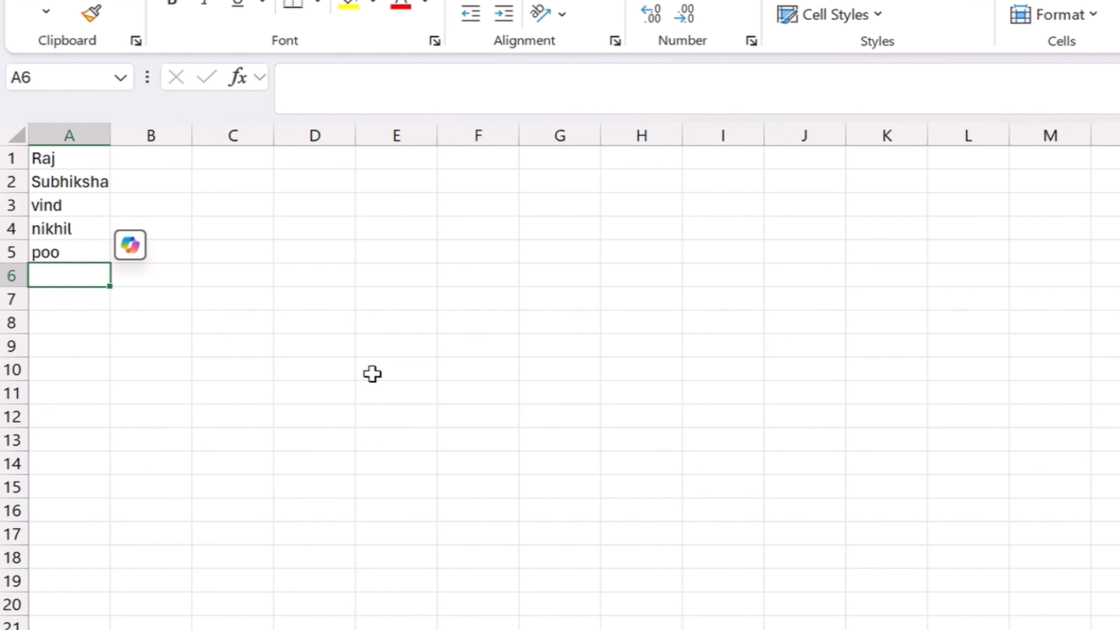
text(natasha)
key(Return)
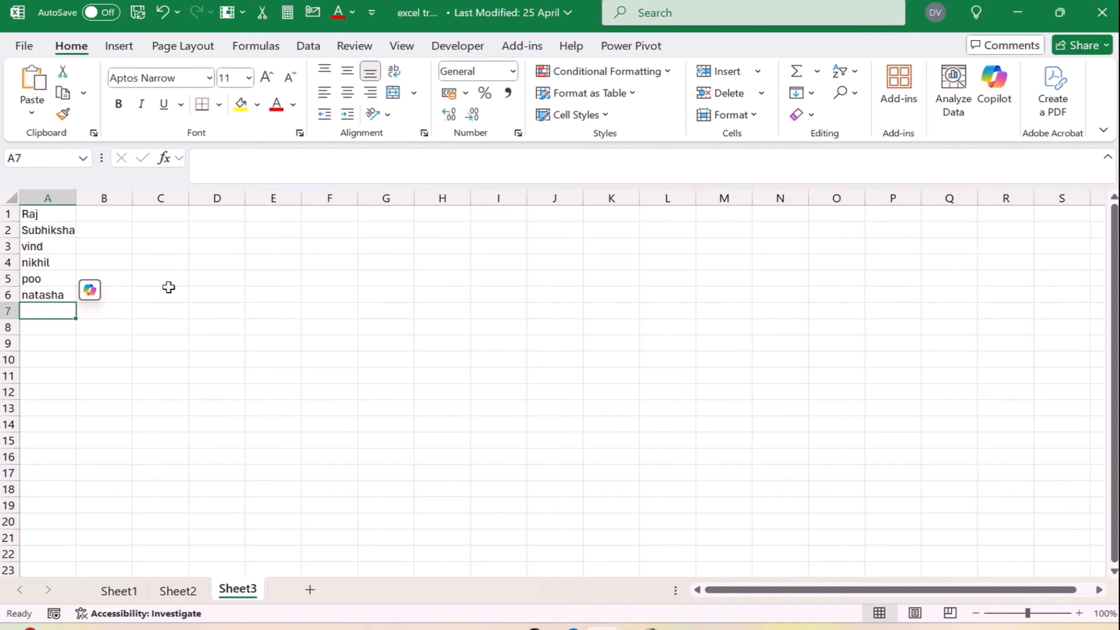
Define the workbook-scoped name "Name" for the player list in A1:A6 on Sheet3.
drag(86, 155, 65, 293)
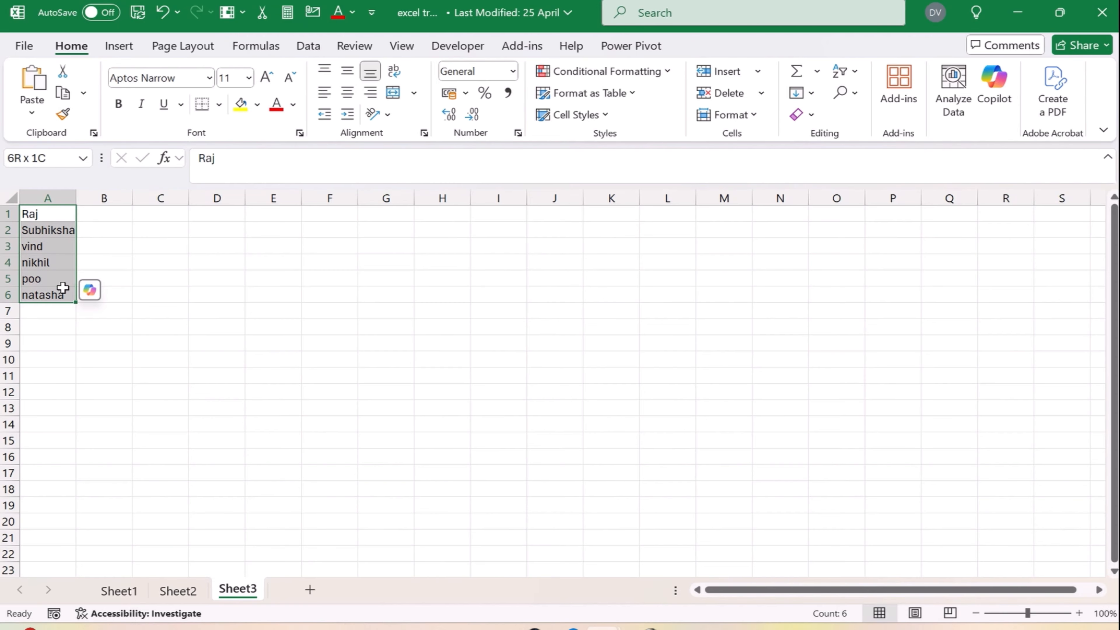
right_click(64, 293)
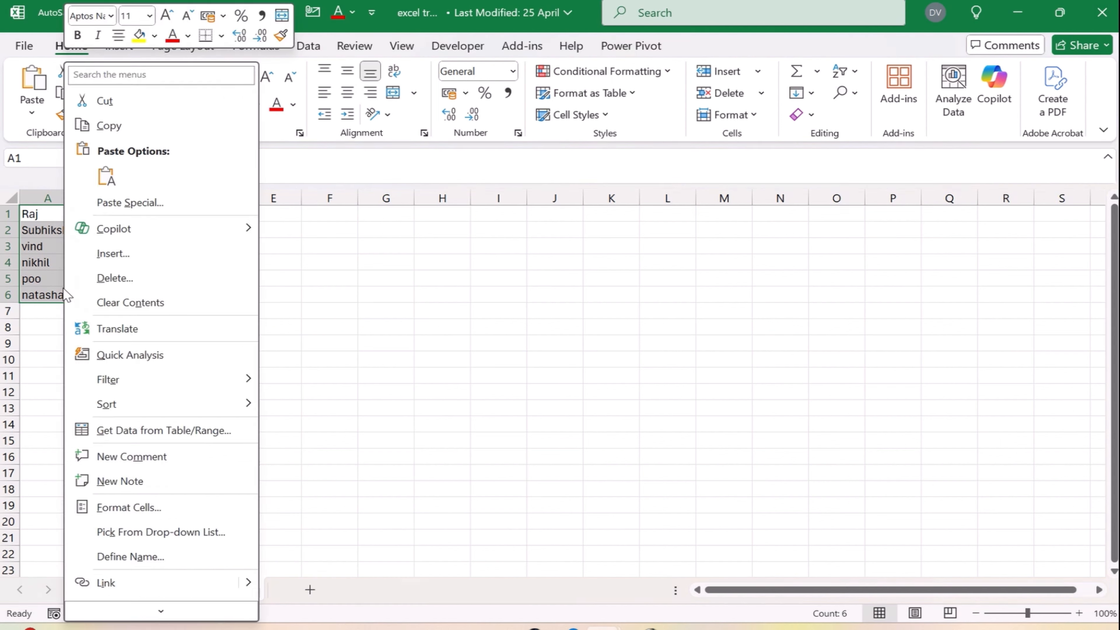
click(150, 557)
drag(150, 439, 230, 387)
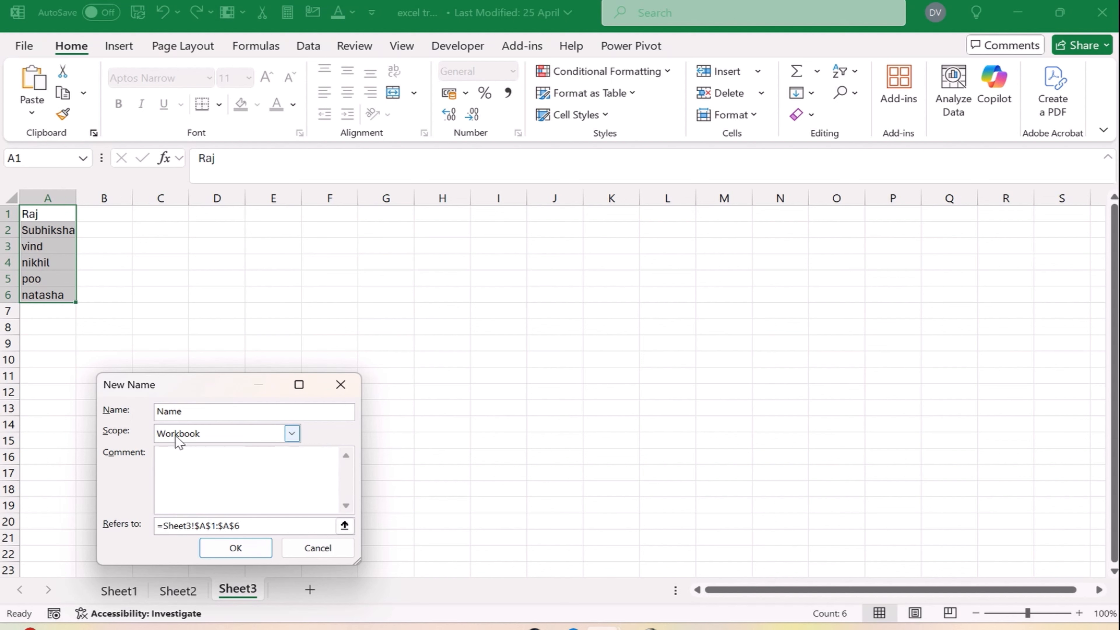
click(235, 548)
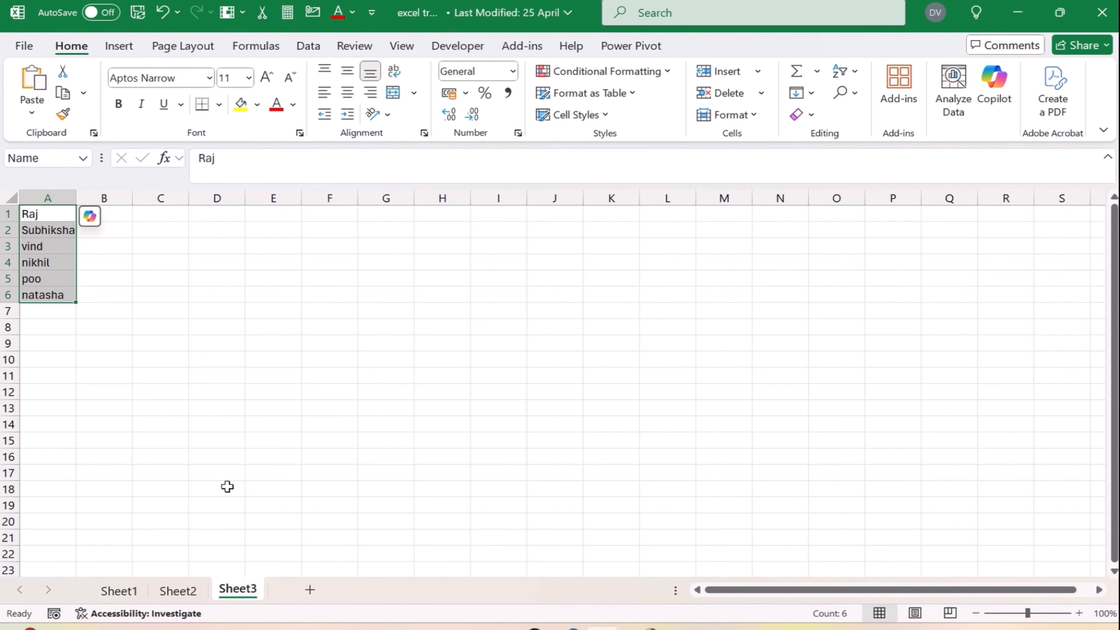
Apply List data validation with the source =Name to the Player cells E3:E12 on Sheet2.
click(196, 588)
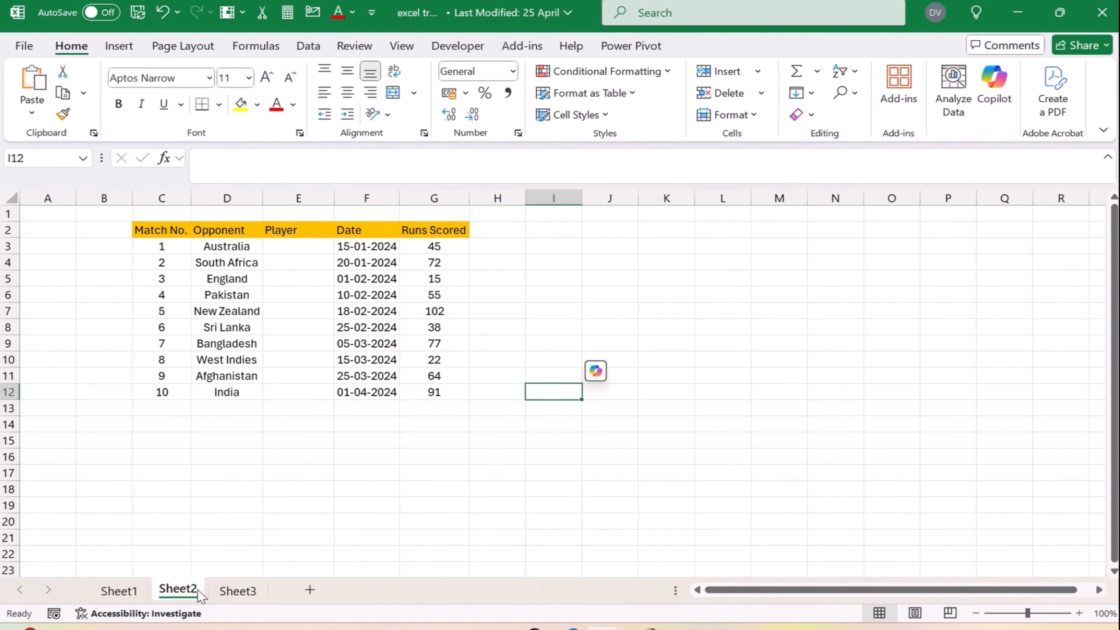
click(295, 249)
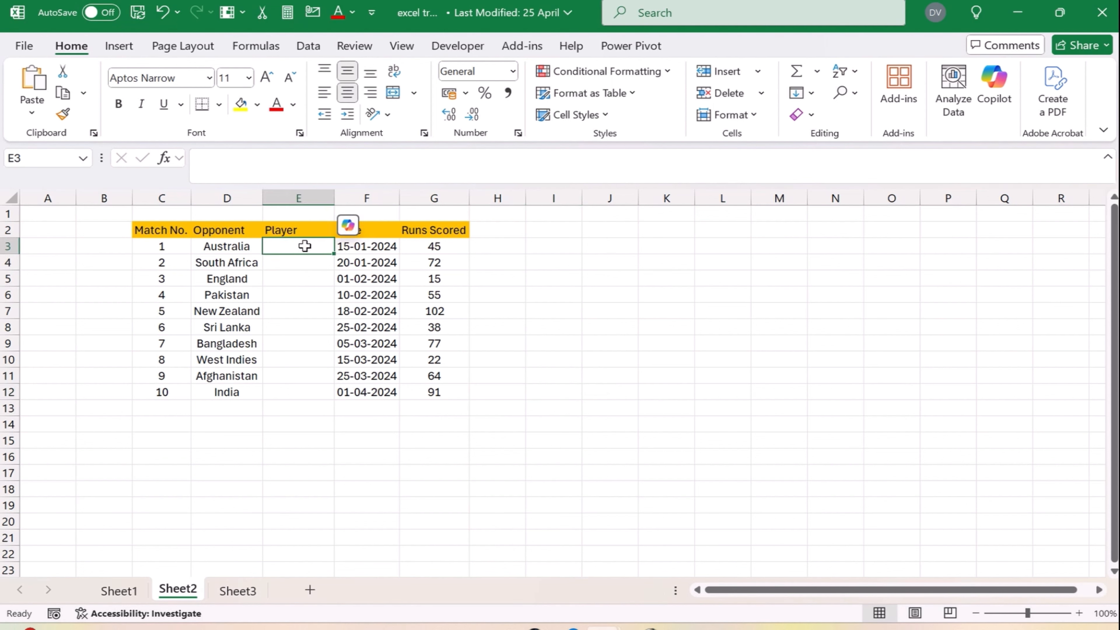
drag(305, 246, 303, 391)
click(308, 45)
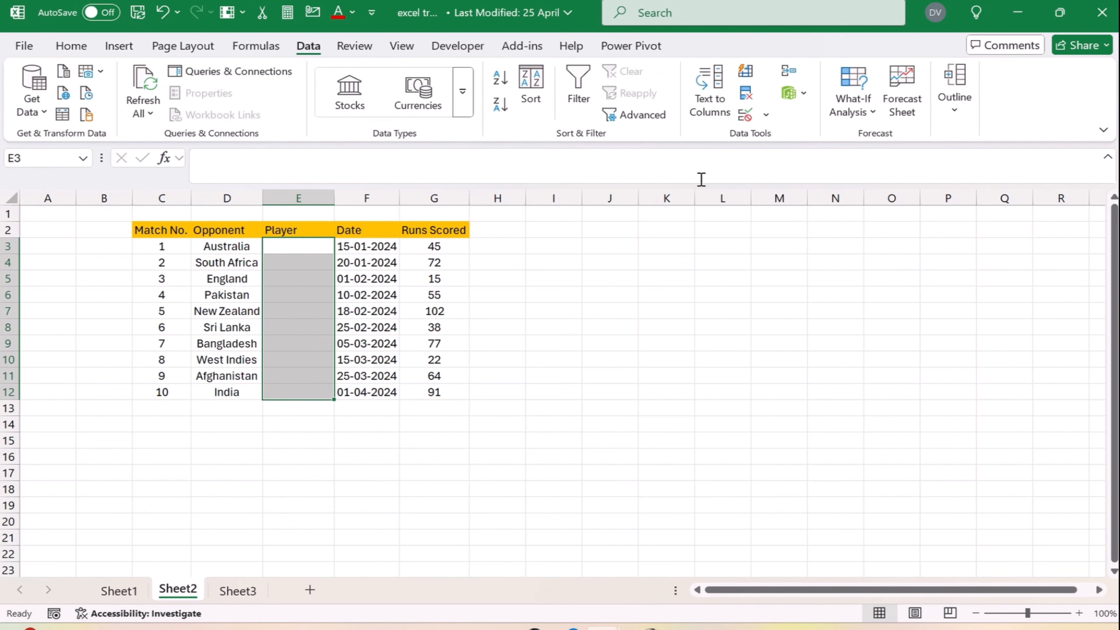
click(765, 115)
click(838, 138)
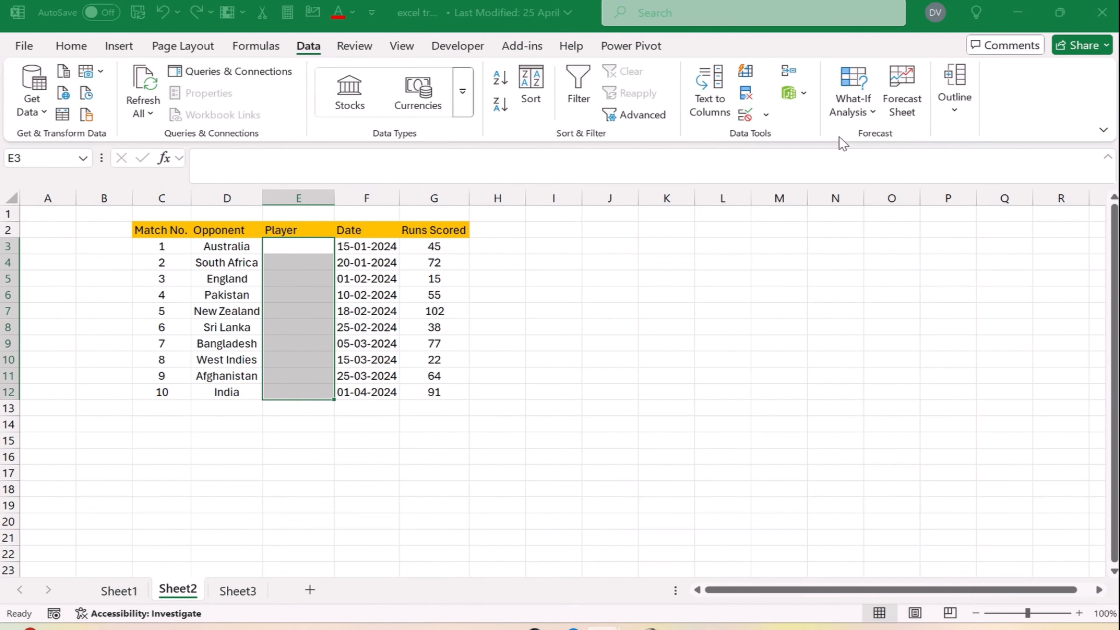
click(389, 327)
click(378, 375)
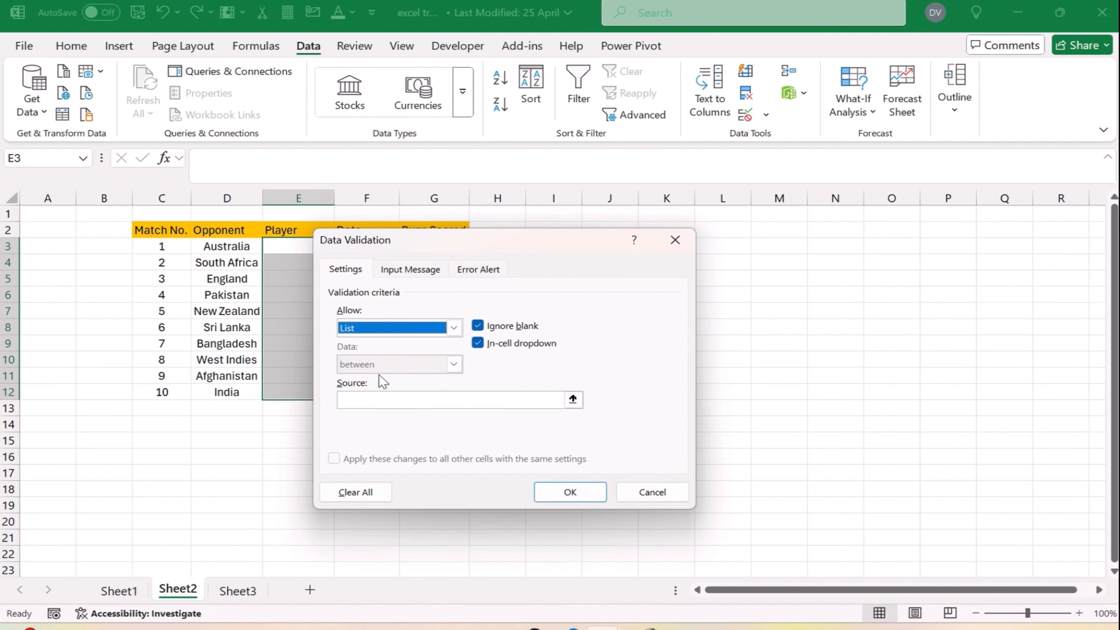
click(363, 400)
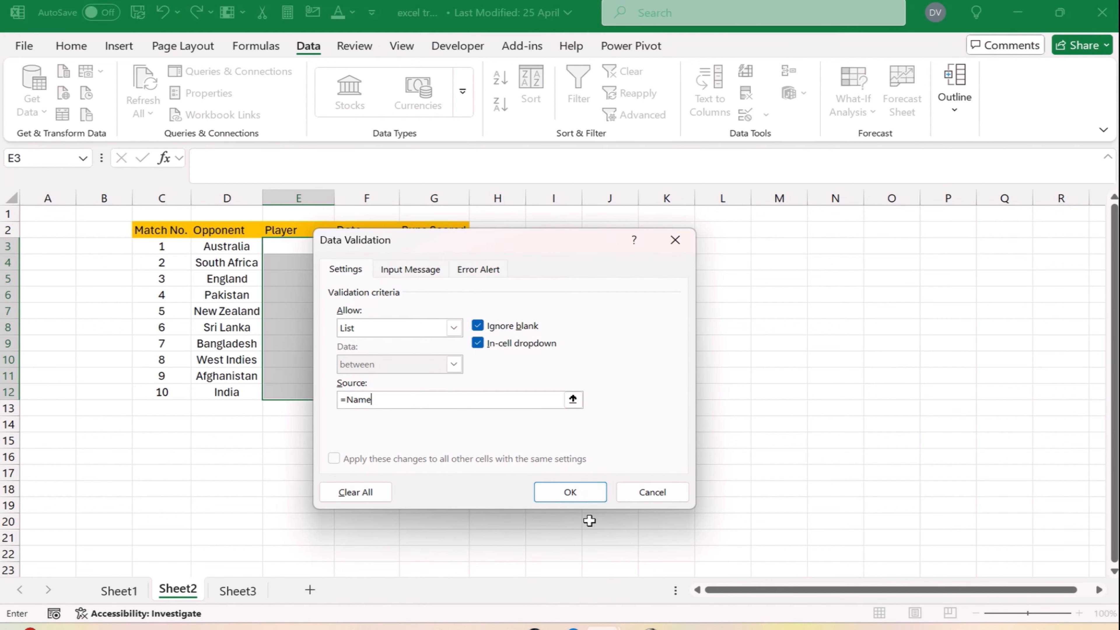
click(580, 492)
Choose a player from the dropdown list in E3, E8 and E5, and open the list in E10.
click(294, 279)
click(301, 248)
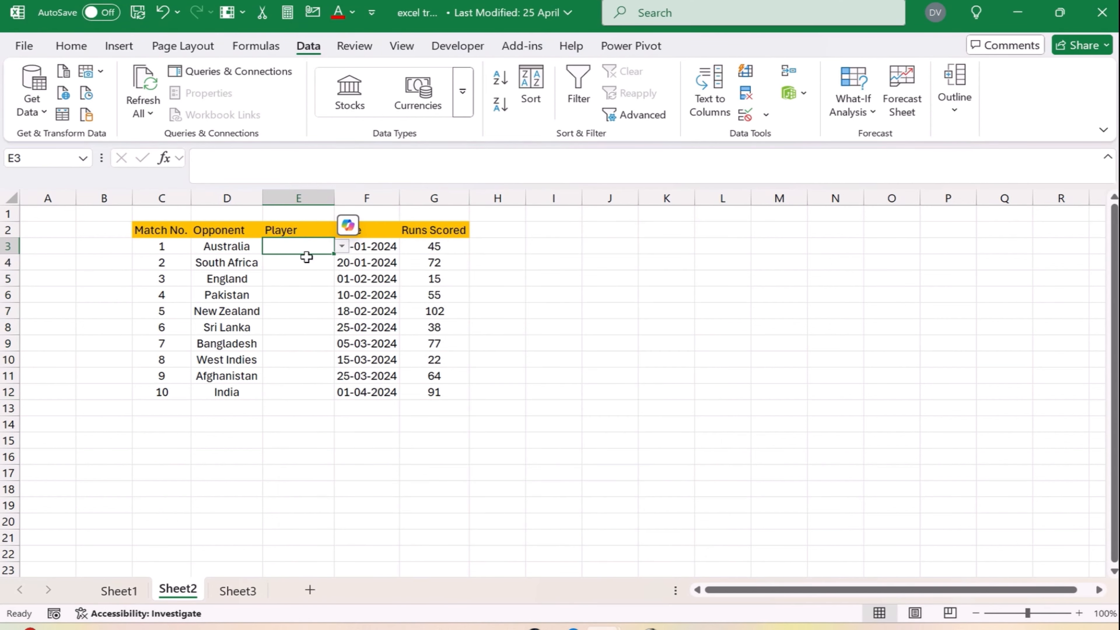
click(342, 246)
click(277, 304)
click(293, 329)
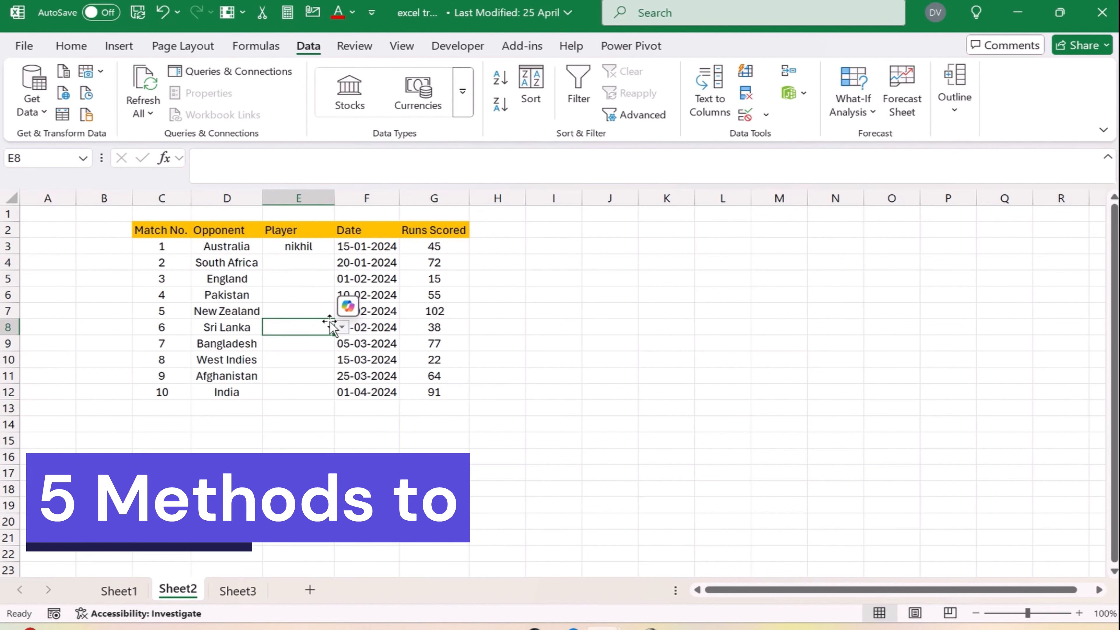
click(343, 327)
click(312, 373)
click(293, 278)
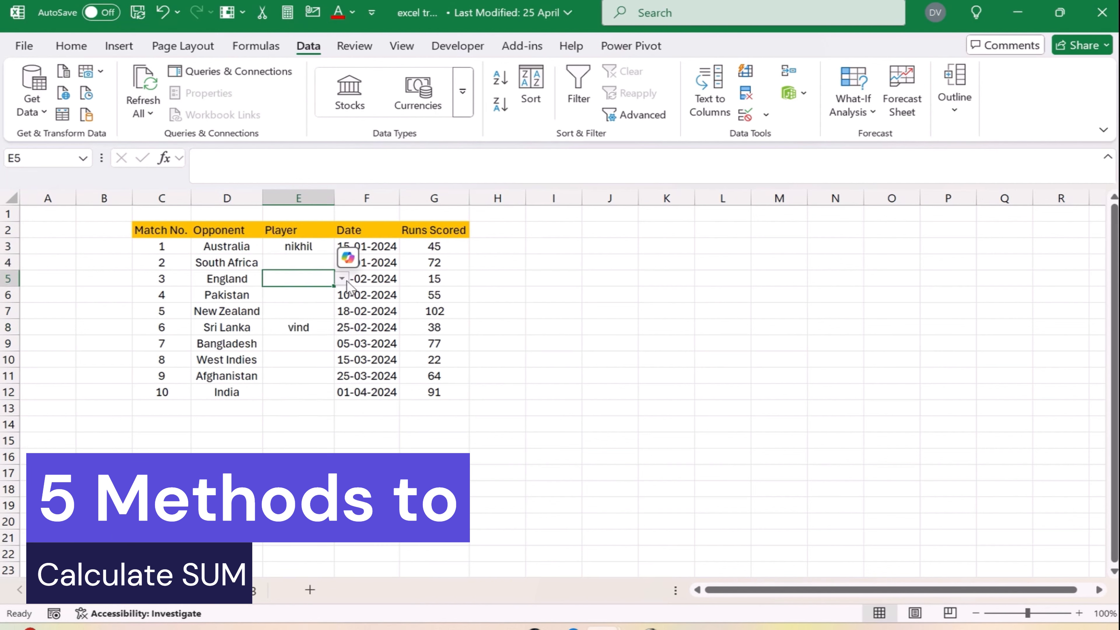
click(342, 278)
click(288, 309)
click(299, 360)
click(342, 360)
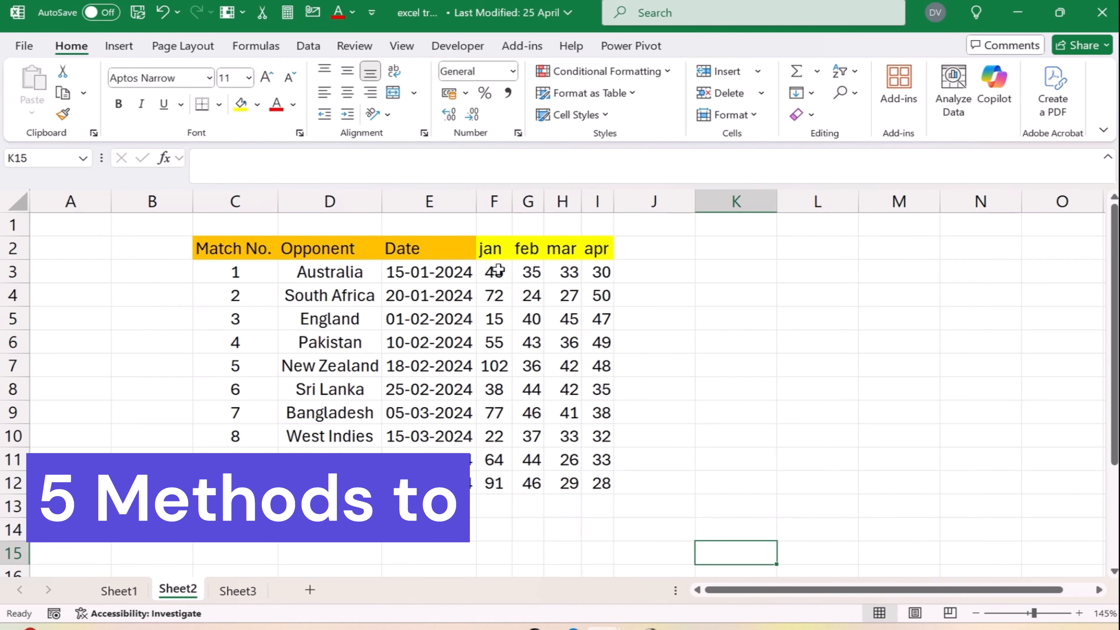
Select the monthly scores F3:I12, exclude I6, G5, I4, H7 and G8, and check the sum of the selection.
drag(497, 271, 603, 491)
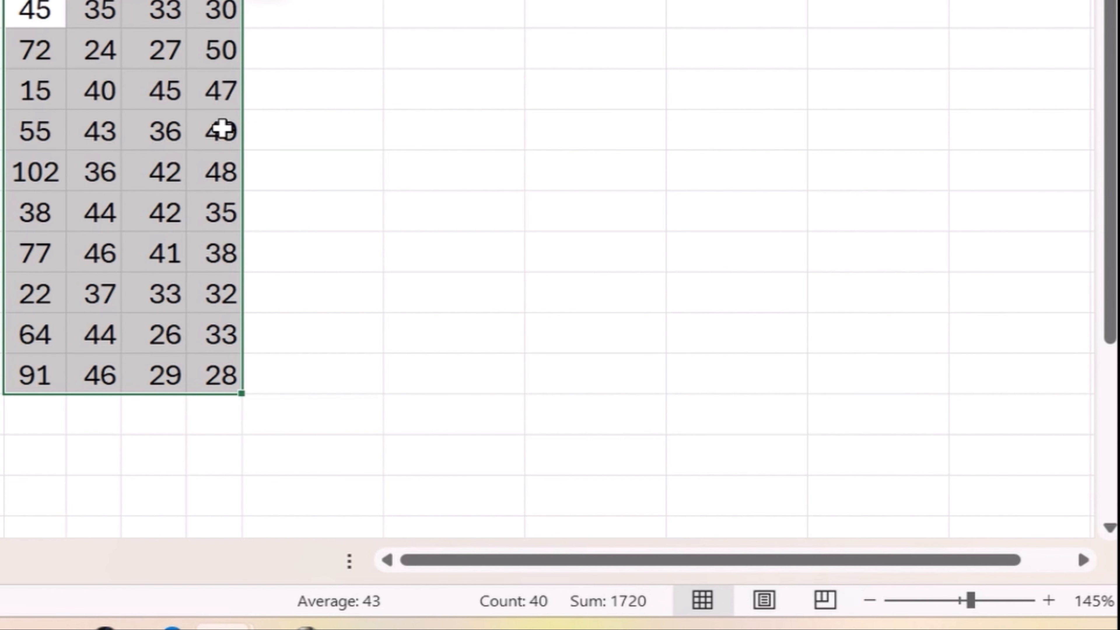
ctrl+click(220, 128)
ctrl+click(113, 93)
ctrl+click(214, 48)
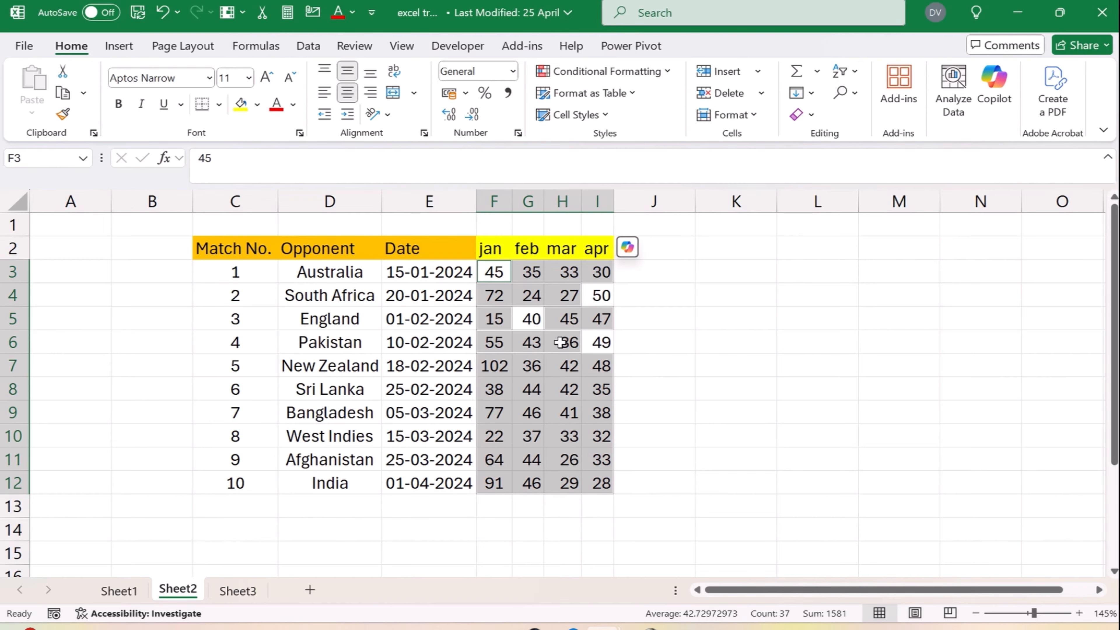
ctrl+click(562, 366)
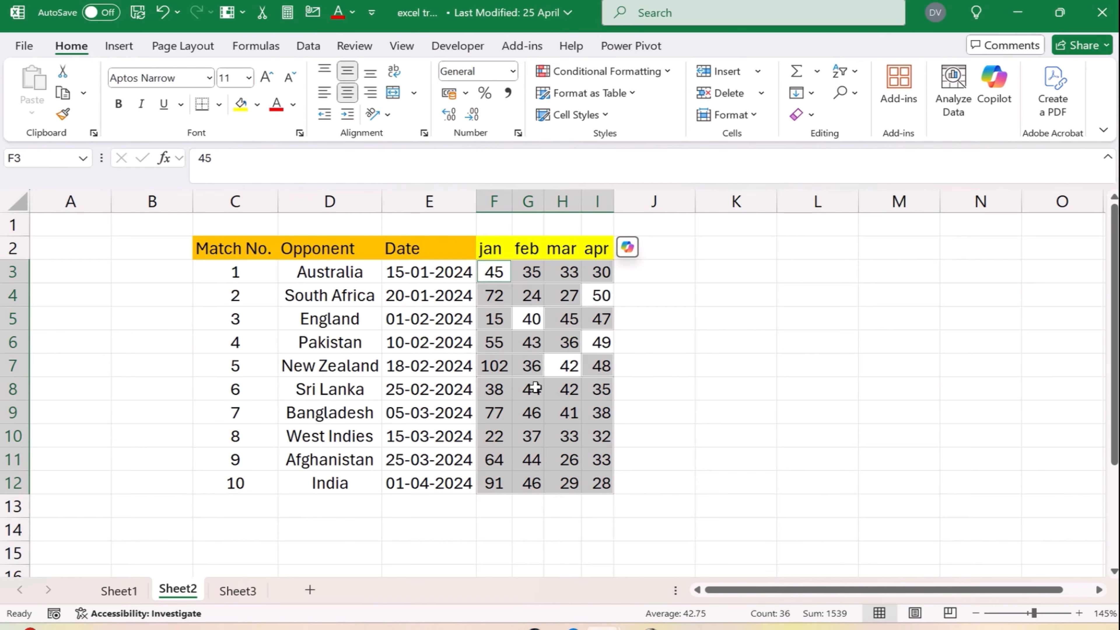
ctrl+click(531, 389)
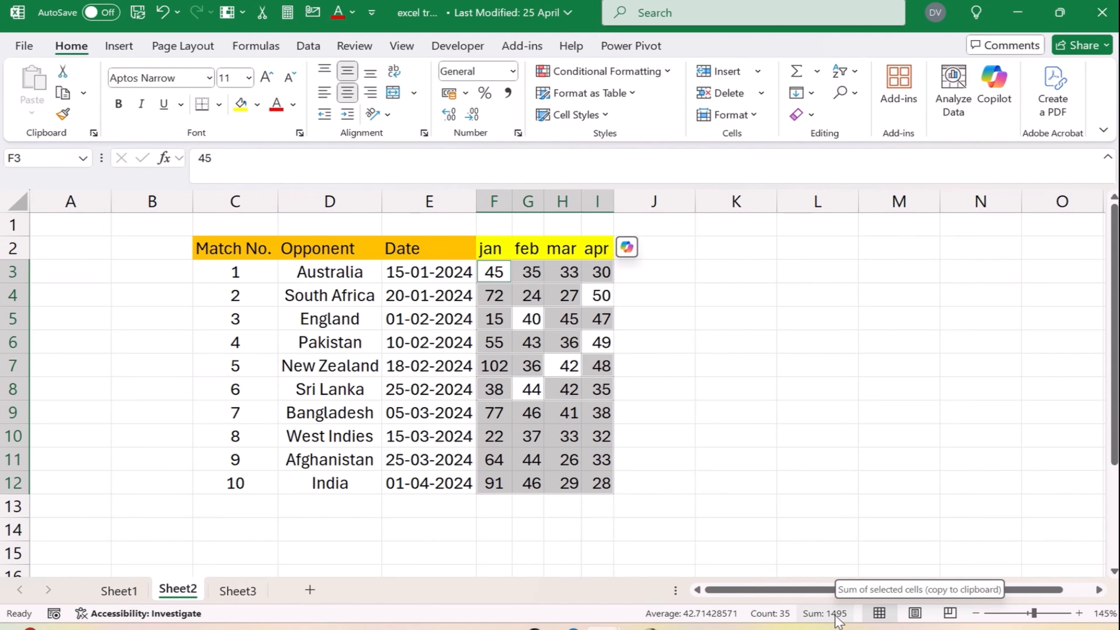
Total the jan scores F3:F12 in F13 with AutoSum and inspect the cell's formula.
click(520, 503)
click(488, 505)
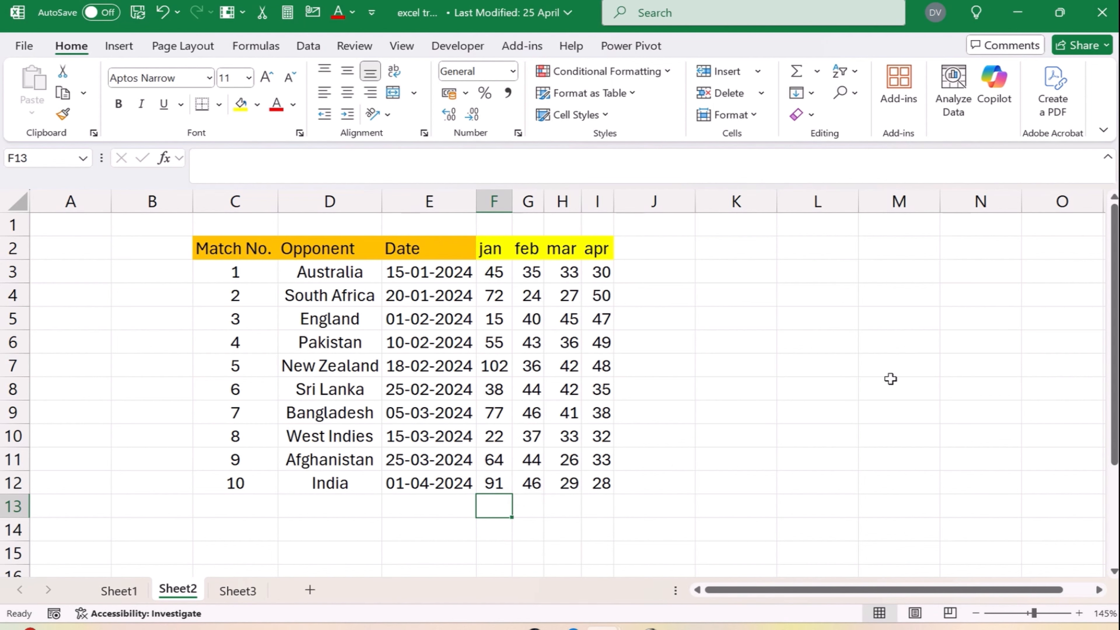
key(alt+equal)
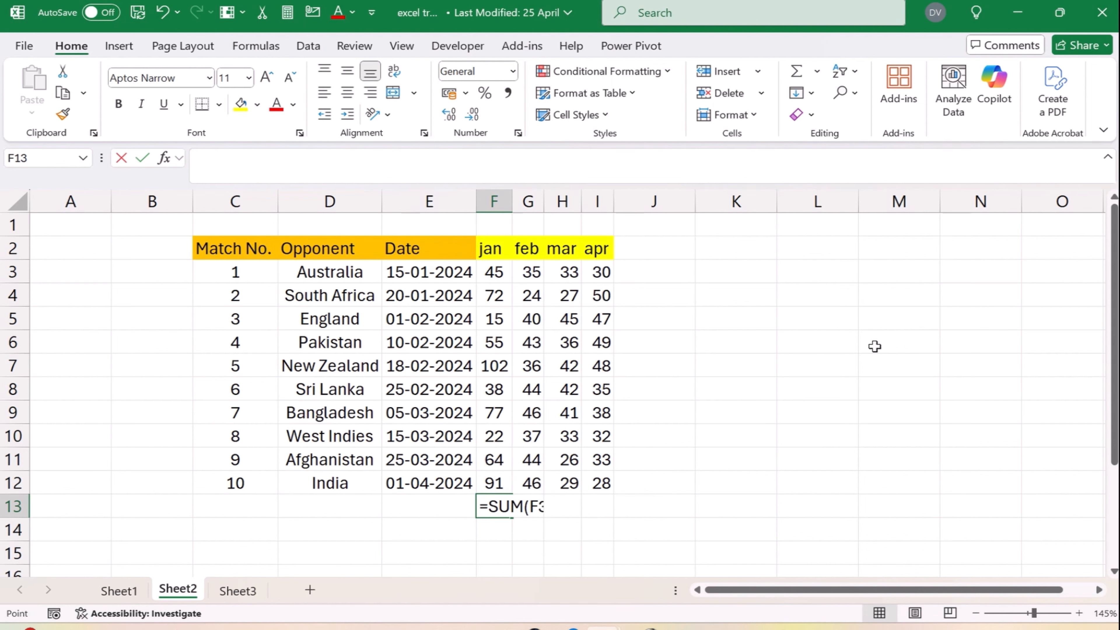
key(Return)
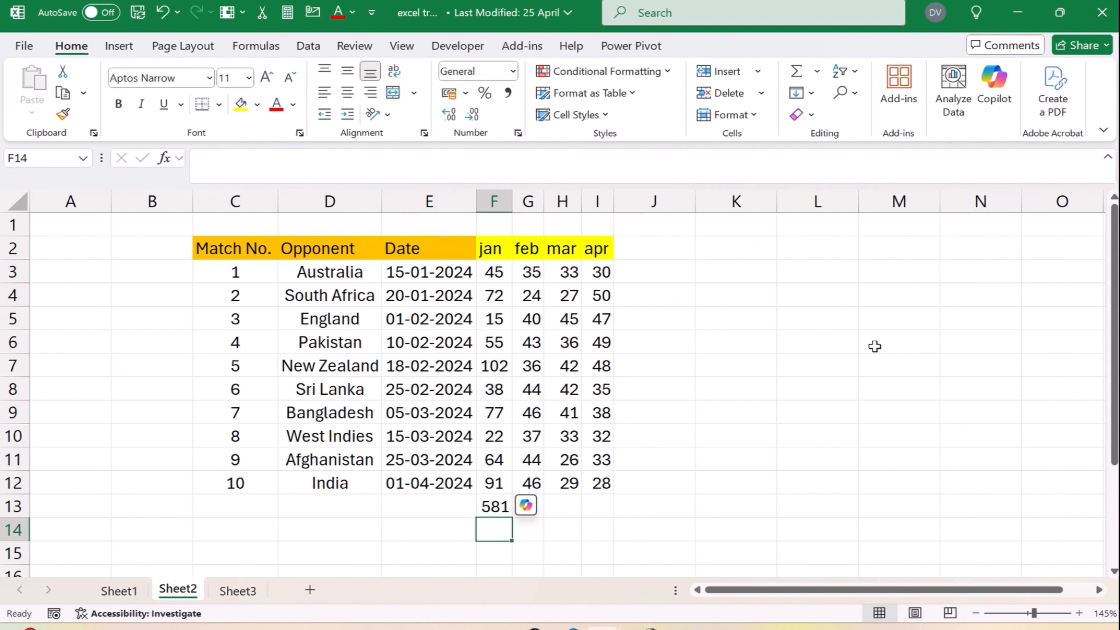
click(489, 503)
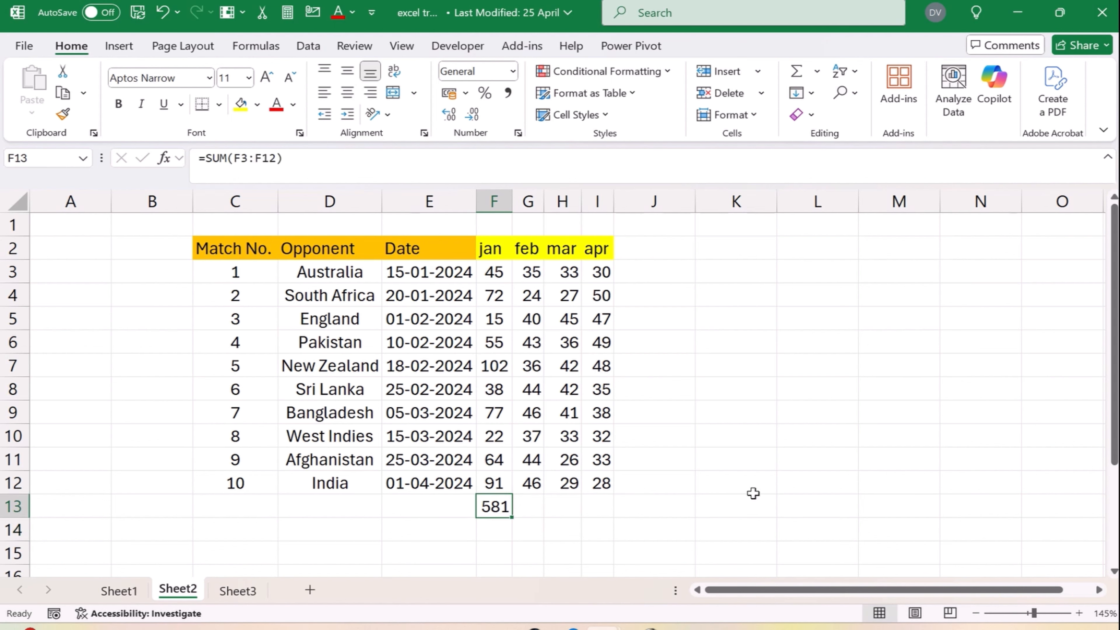
Replace the total in F13 with a manually entered SUM formula over F3:F10.
key(Delete)
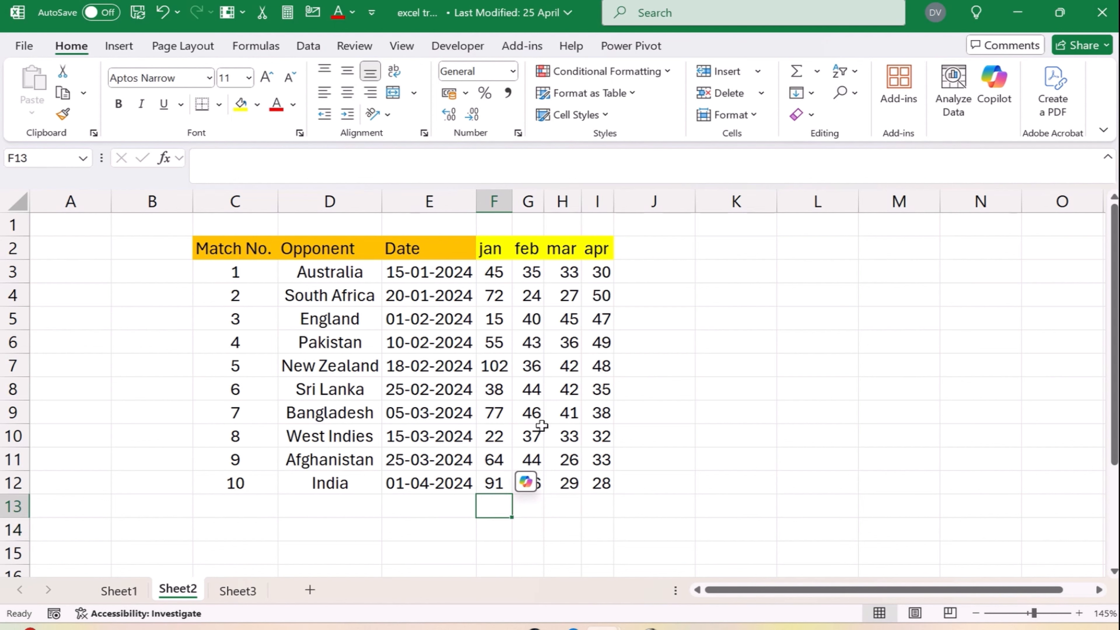
text(=)
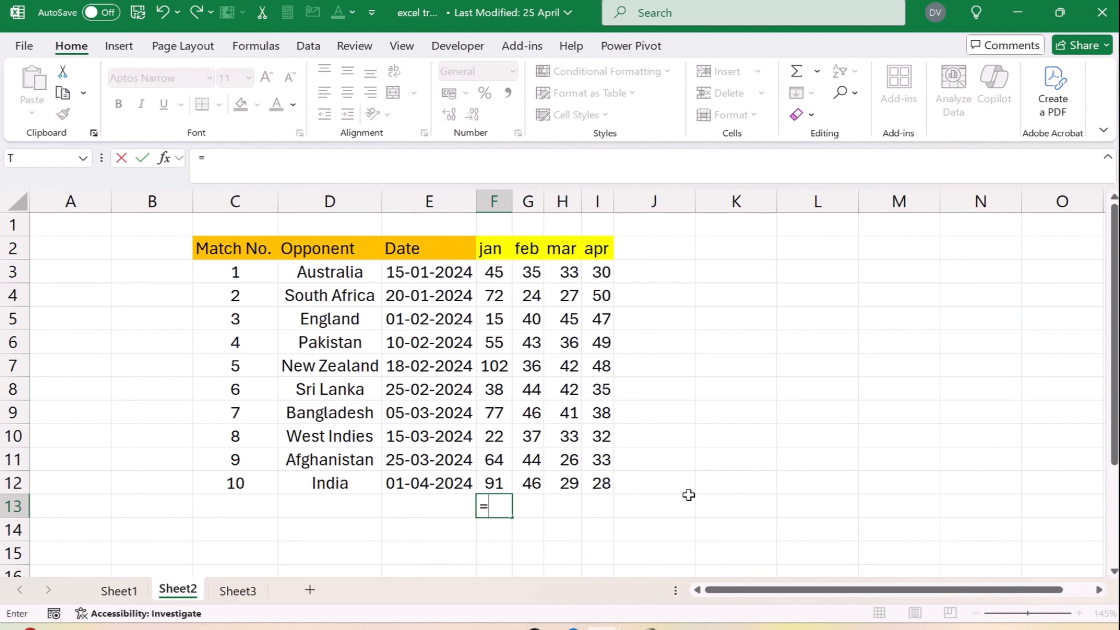
text(sum)
key(Tab)
key(Up)
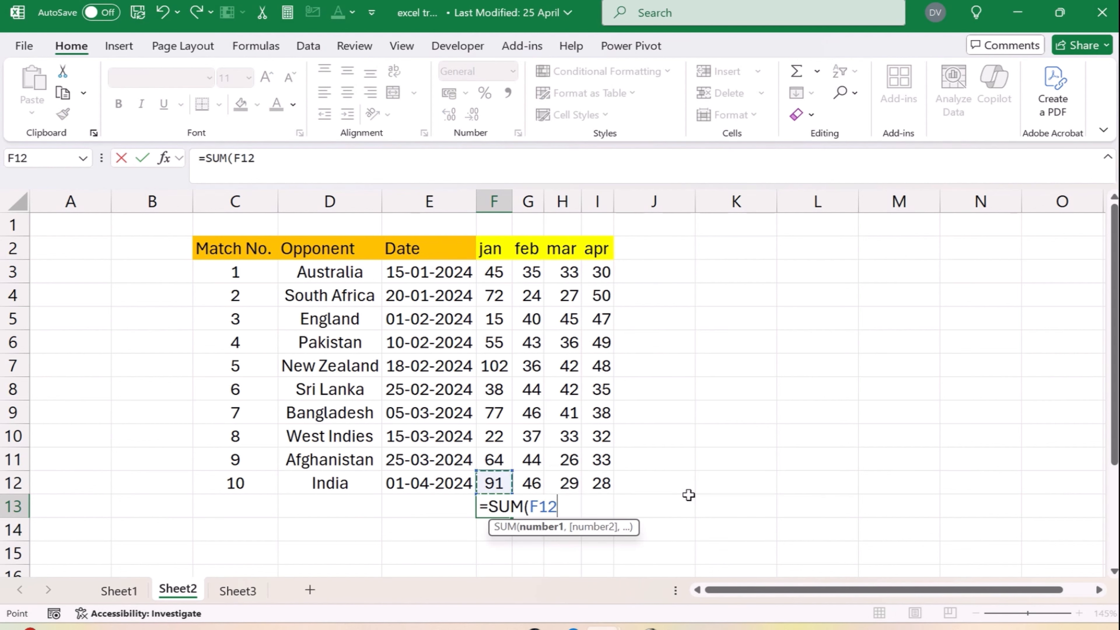
key(Up)
key(Up)
key(Up)
key(Up)
key(Up)
key(Up)
key(Up)
key(Up)
key(Up)
key(Up)
key(Down)
key(ctrl+shift+Down)
key(shift+Up)
key(shift+Up)
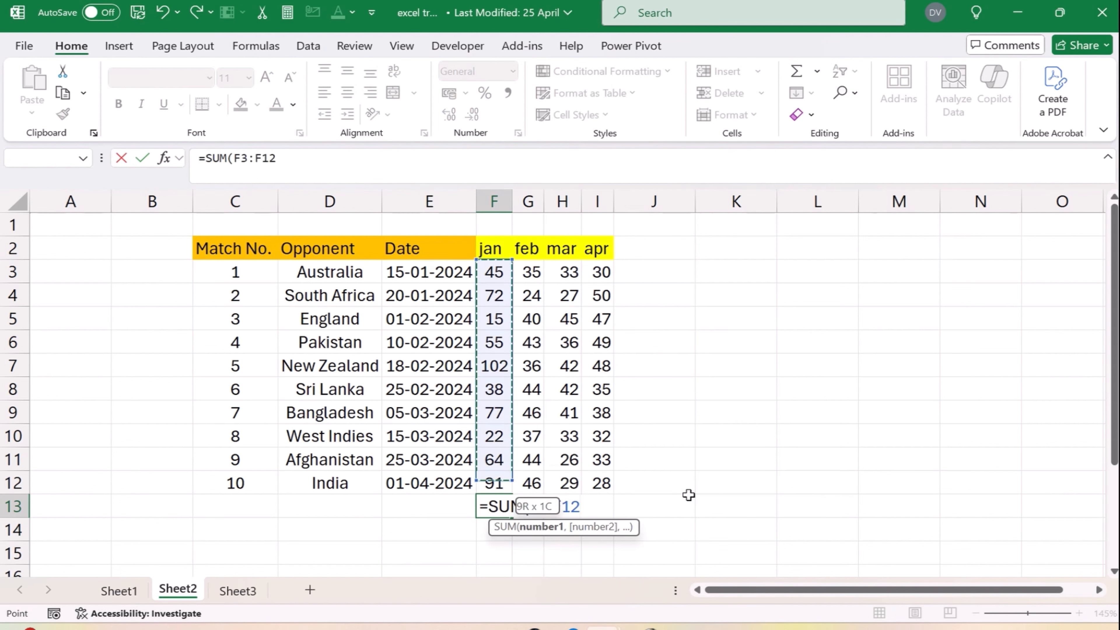
text())
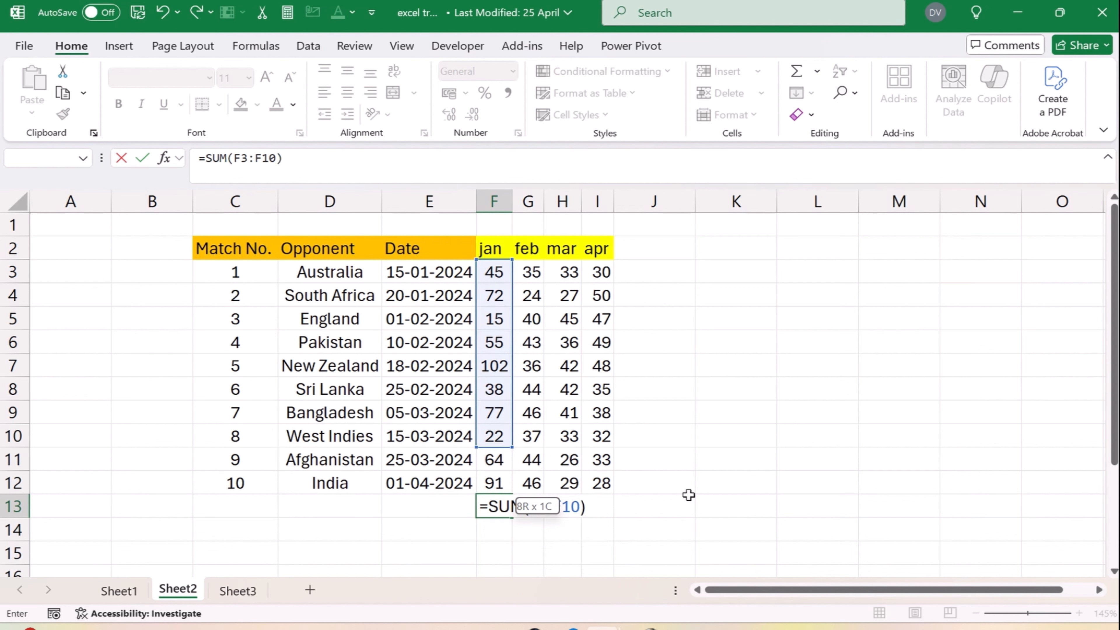
key(Return)
key(Up)
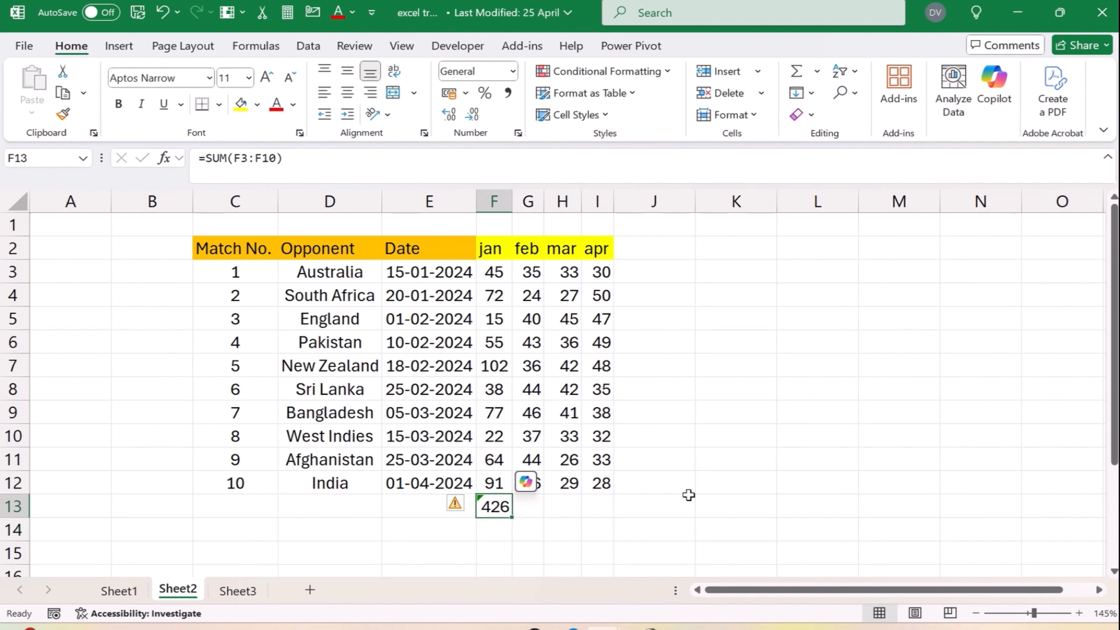
Clear F13 and use Insert Function to enter SUM there with the arguments F3:F12 and G3:G12.
key(Delete)
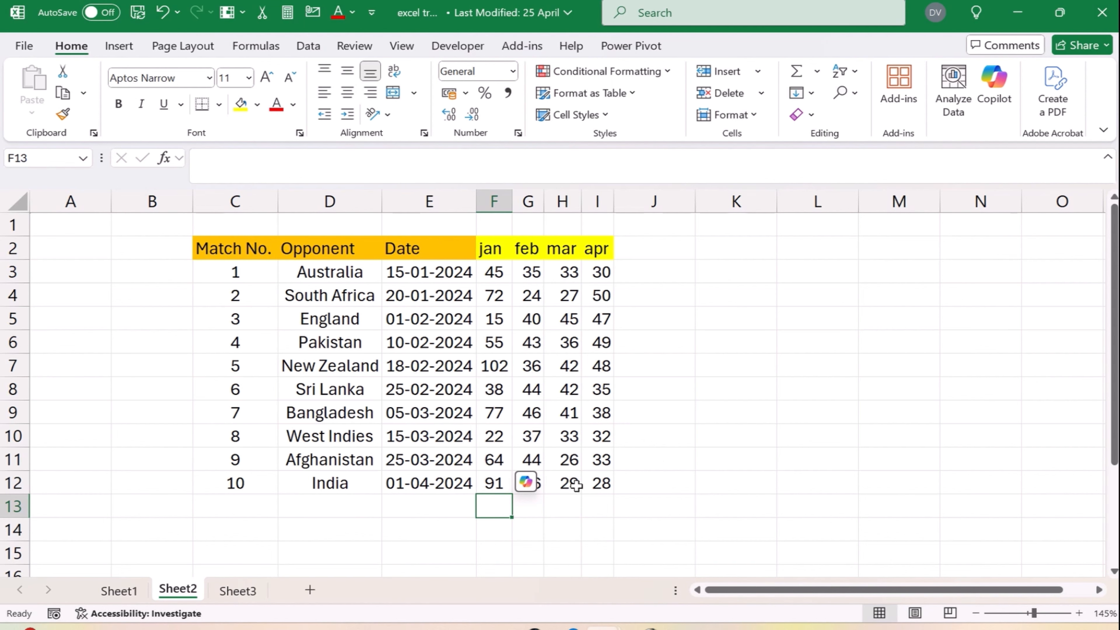
click(170, 159)
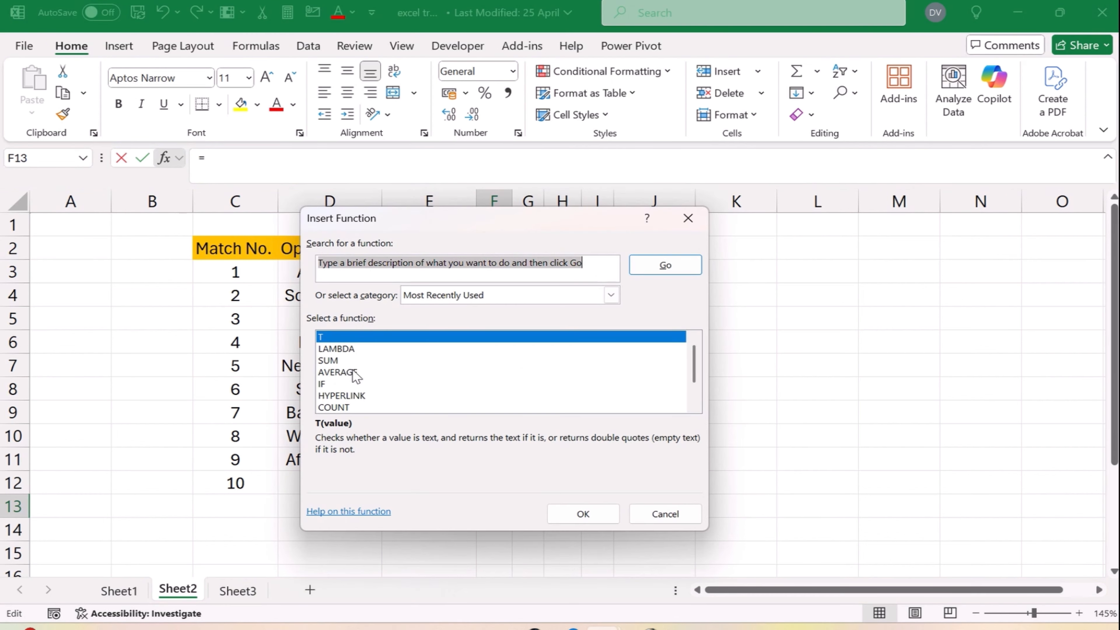
double_click(340, 362)
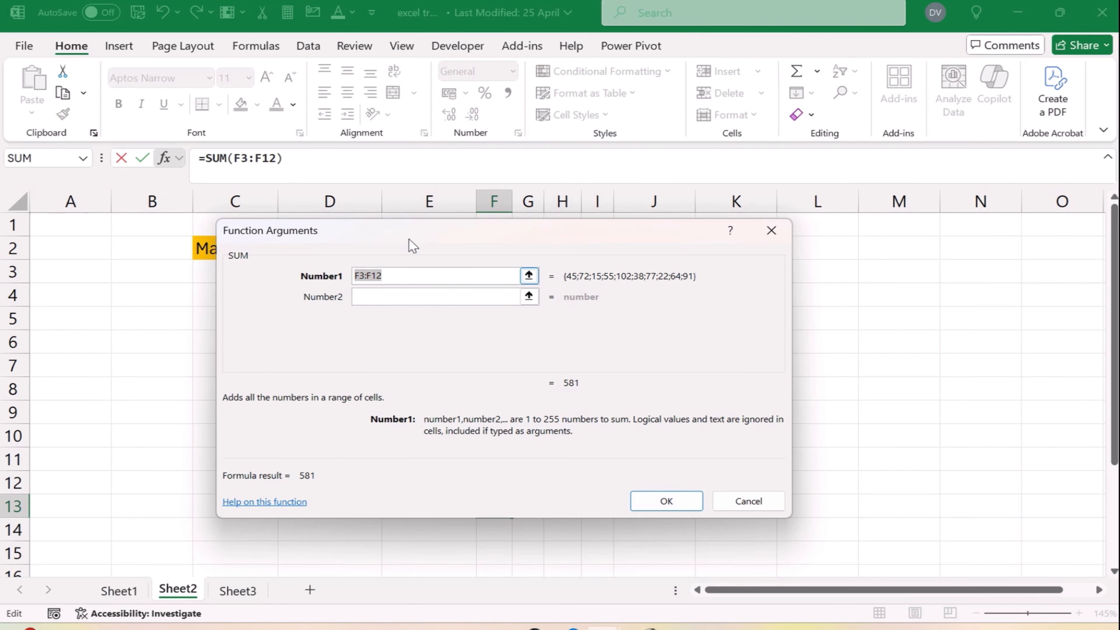
drag(735, 264, 962, 157)
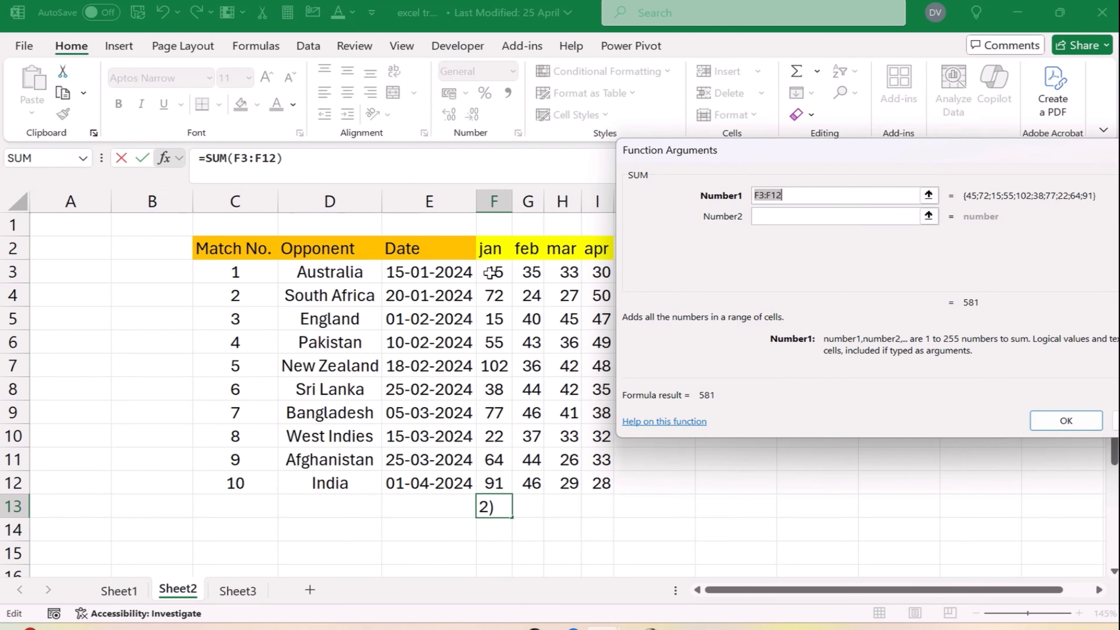
drag(488, 273, 496, 487)
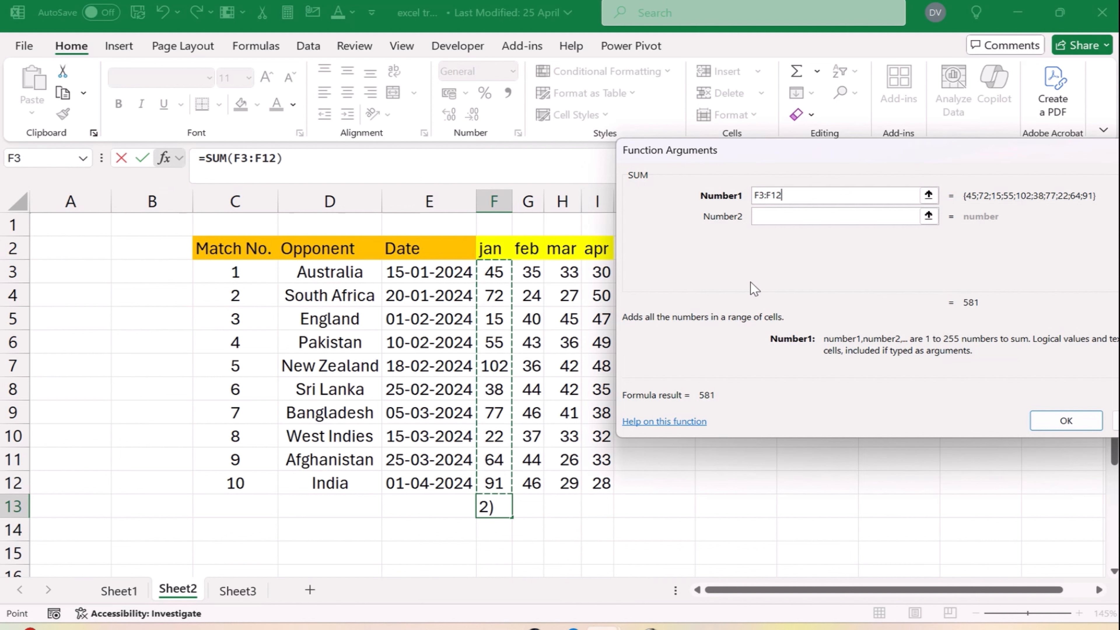
click(770, 222)
drag(531, 272, 531, 479)
click(1038, 417)
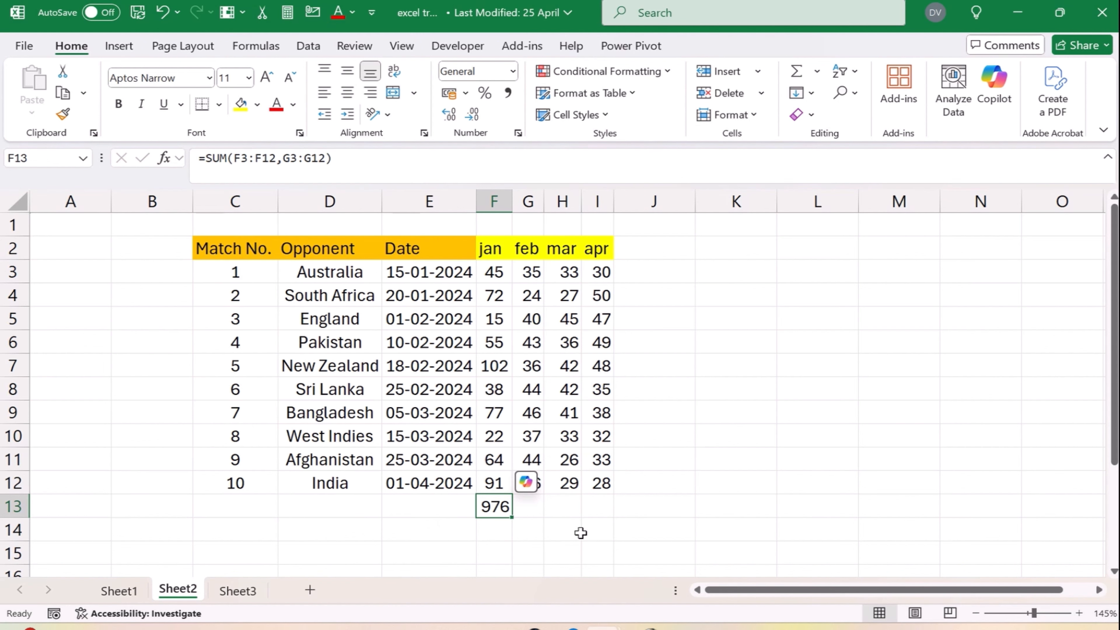
Clear F13 and total the mar scores H3:H12 in H13 with AutoSum.
key(Delete)
click(556, 513)
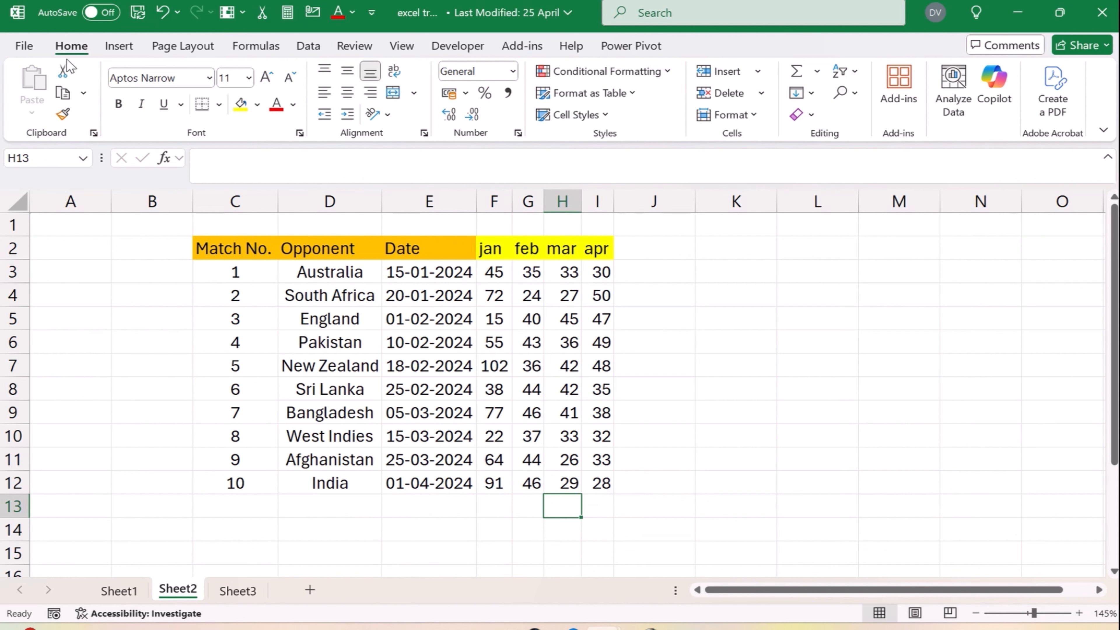
click(798, 73)
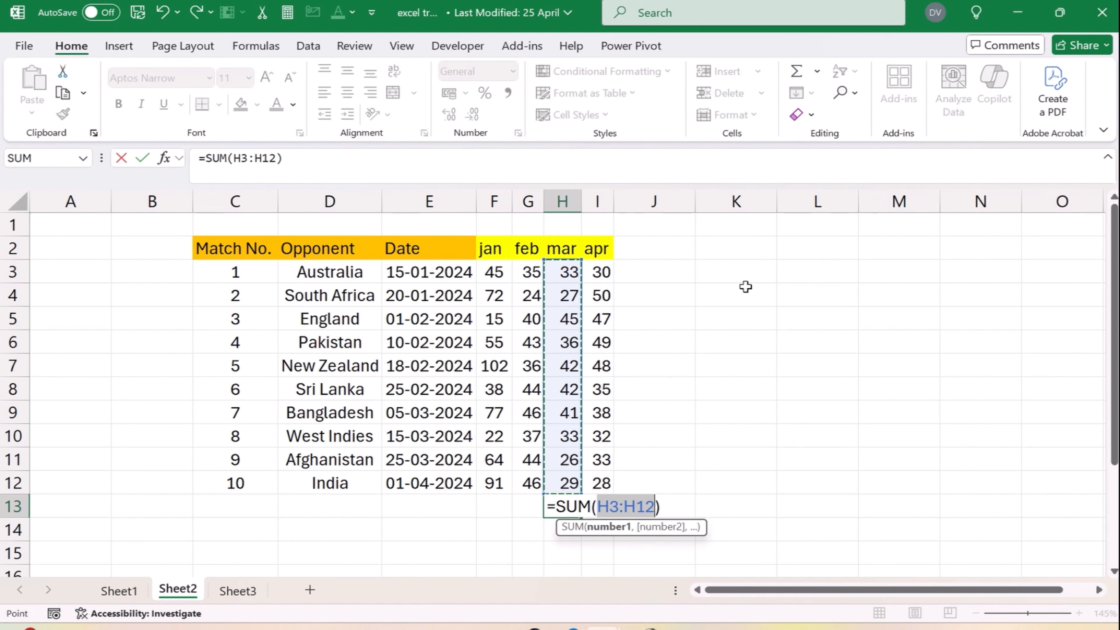
key(Return)
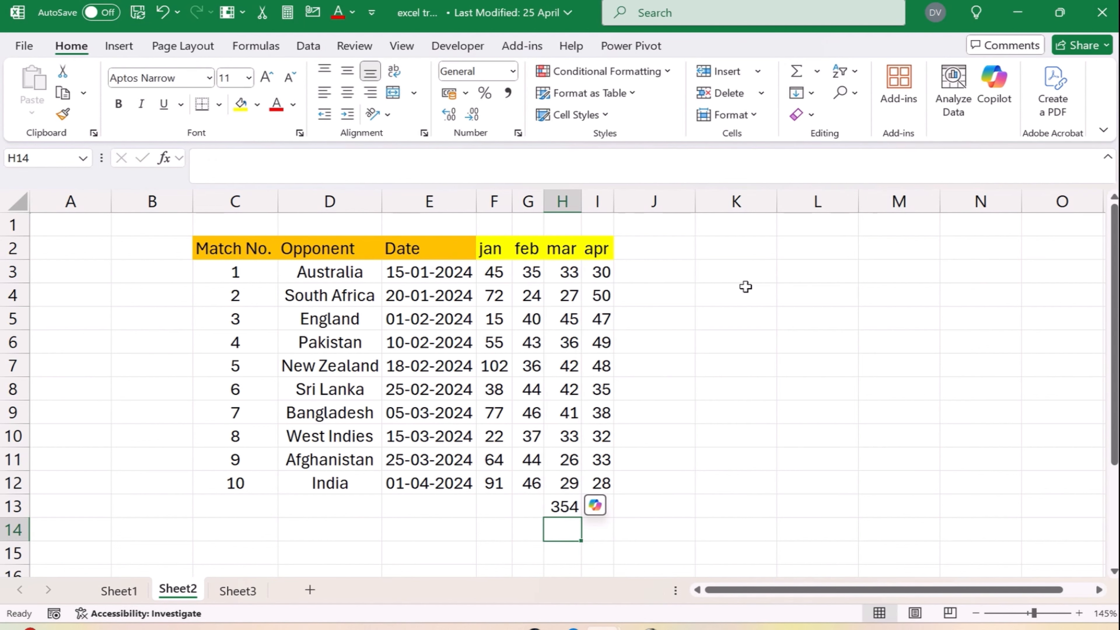
click(574, 498)
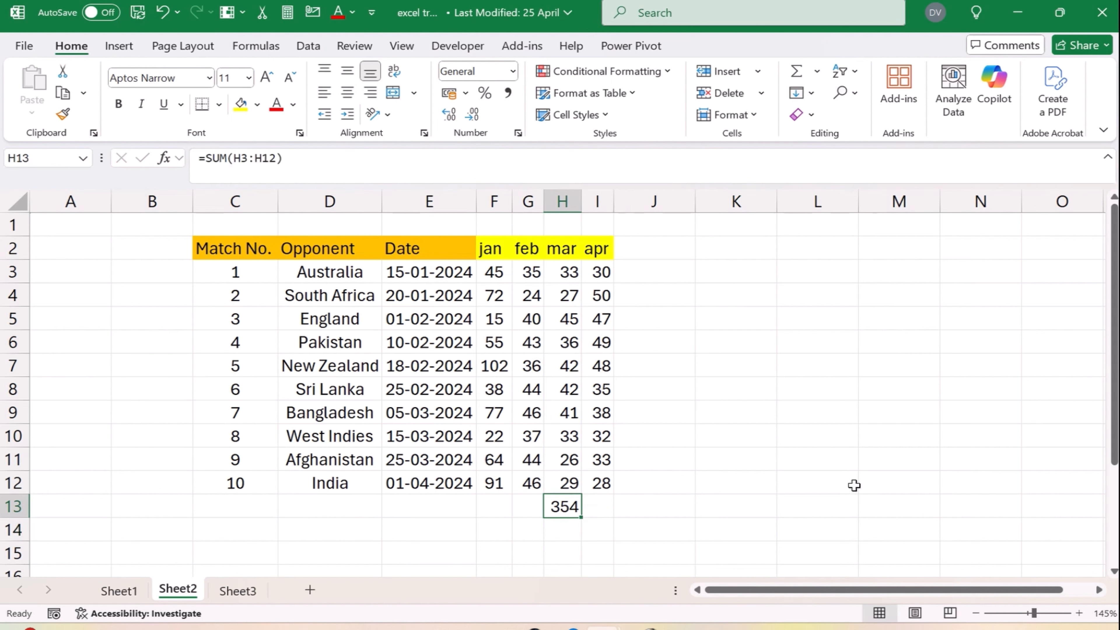
Clear H13 and convert the range C2:I12 into a table with headers.
key(Delete)
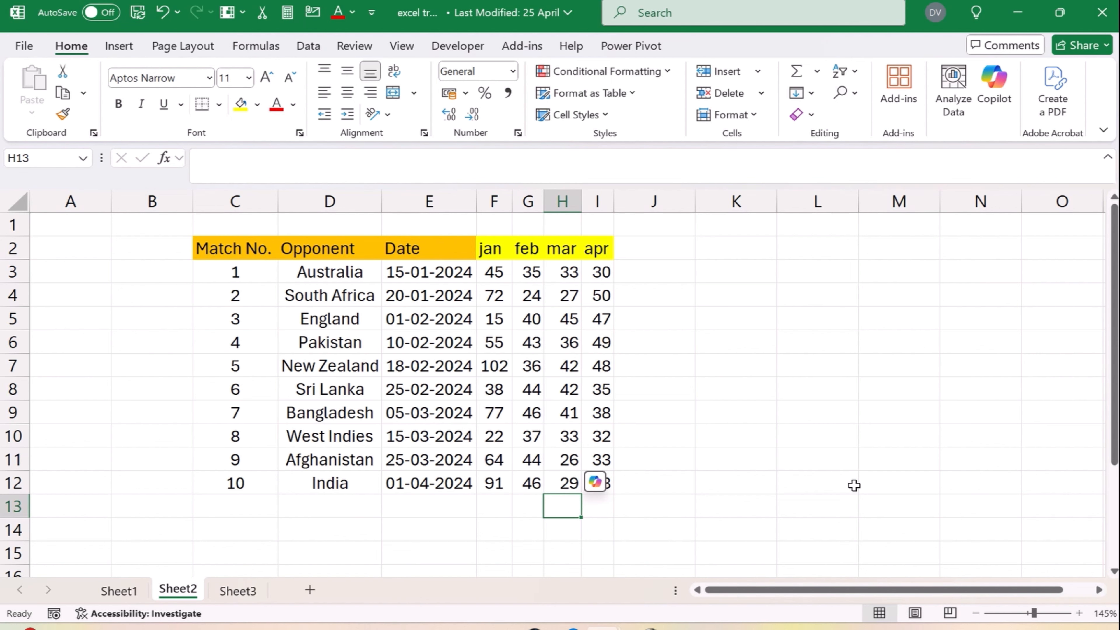
click(493, 297)
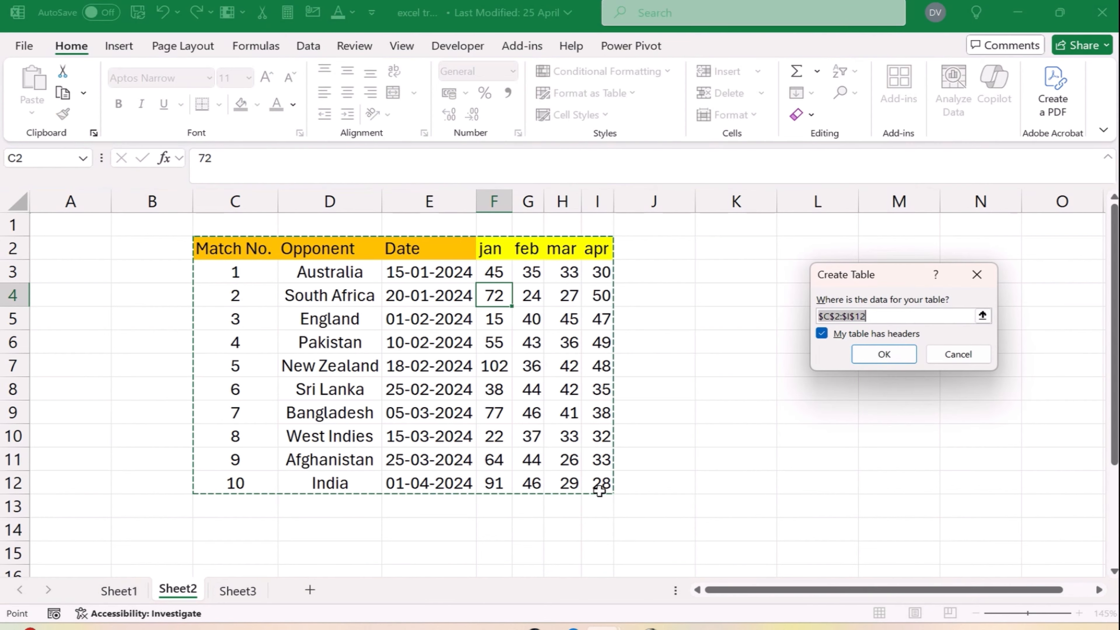
click(884, 353)
click(580, 351)
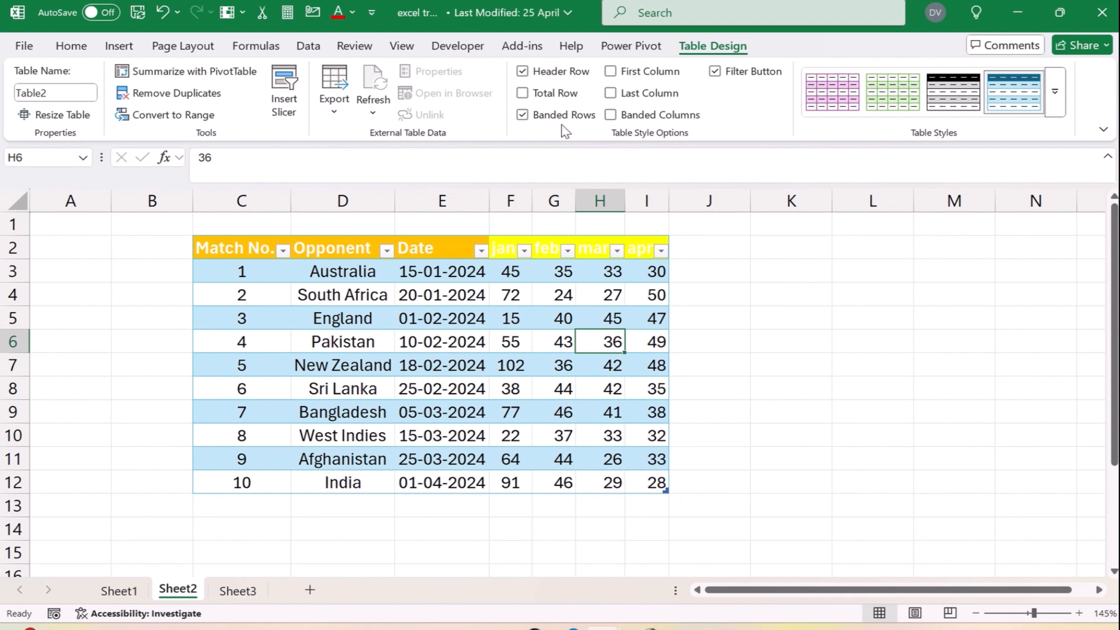
Add a total row to the table and choose Sum as the apr column's total in I13.
click(546, 96)
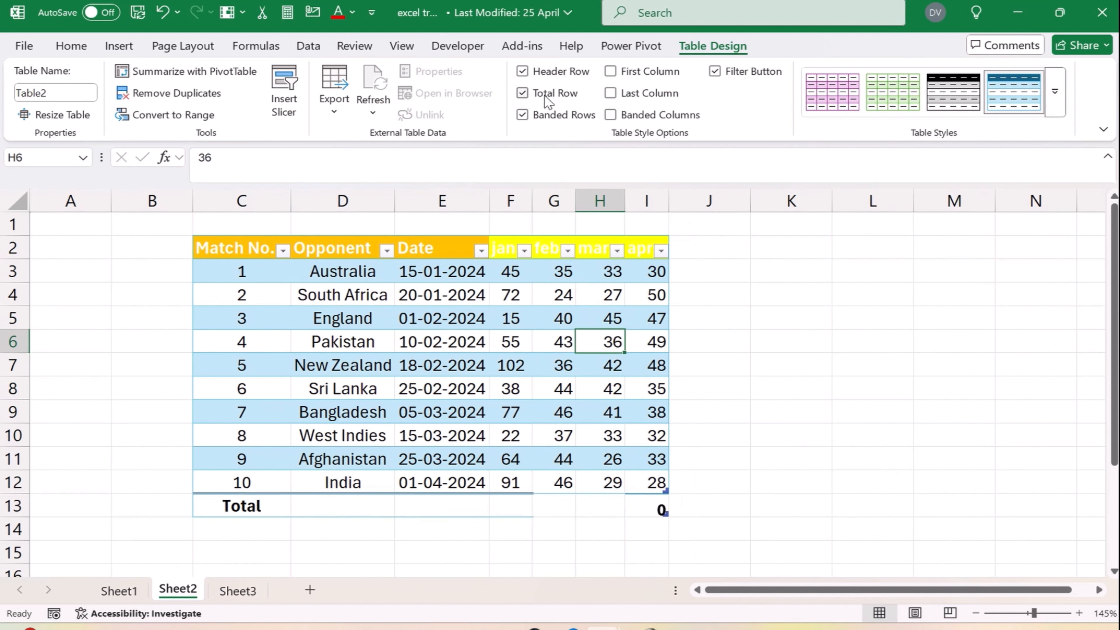
click(275, 505)
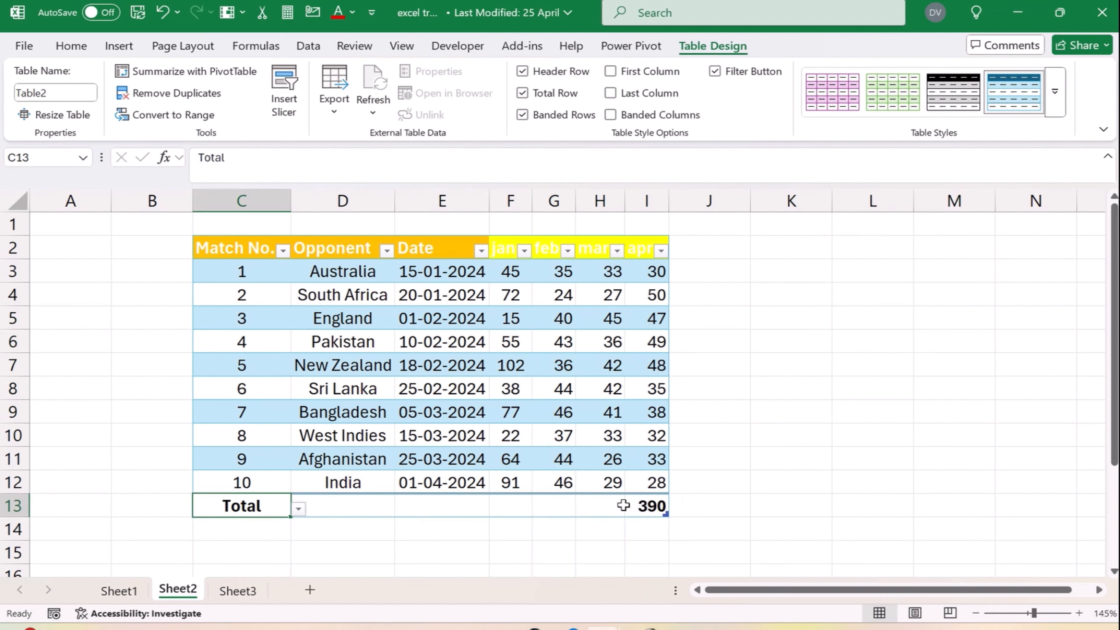
click(648, 506)
click(677, 509)
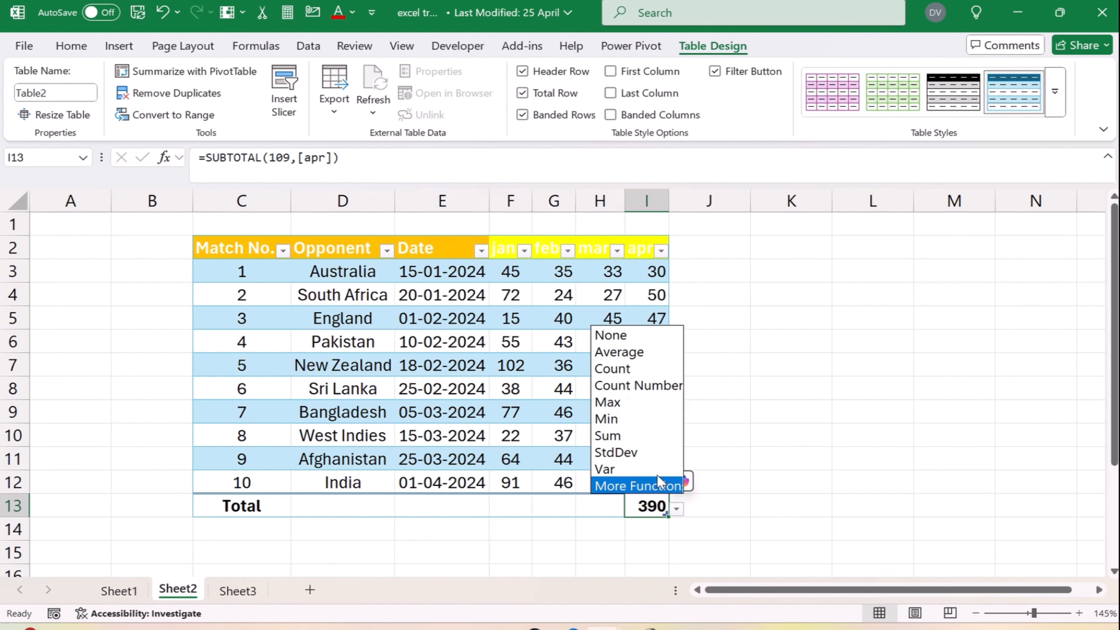
click(635, 435)
Choose Sum as the total for the mar column in H13 and the feb column in G13.
click(599, 506)
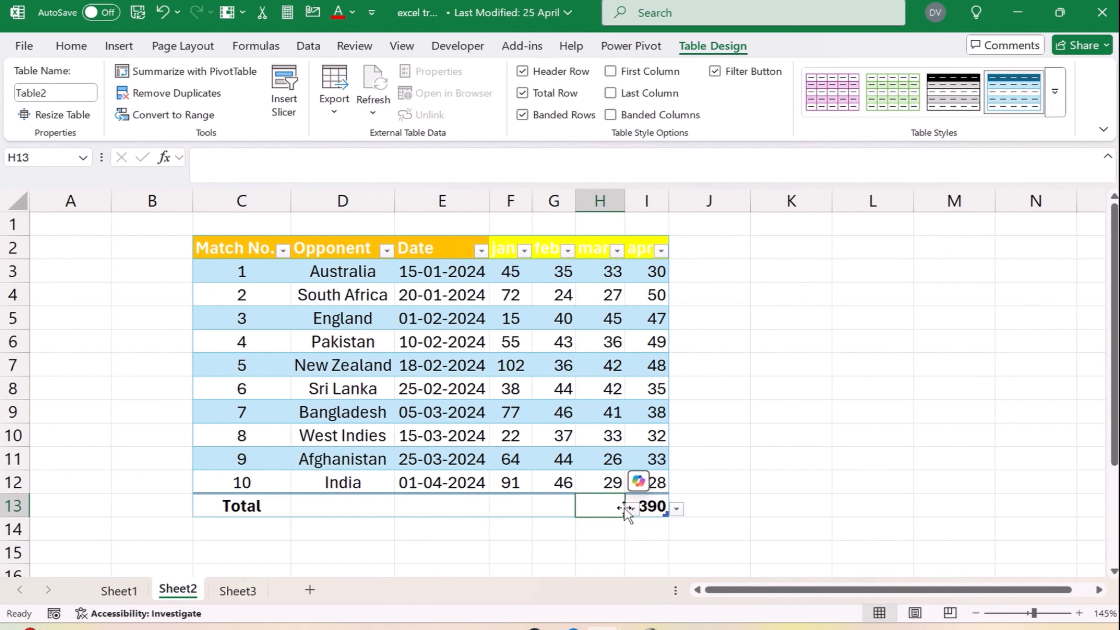
click(631, 509)
click(573, 436)
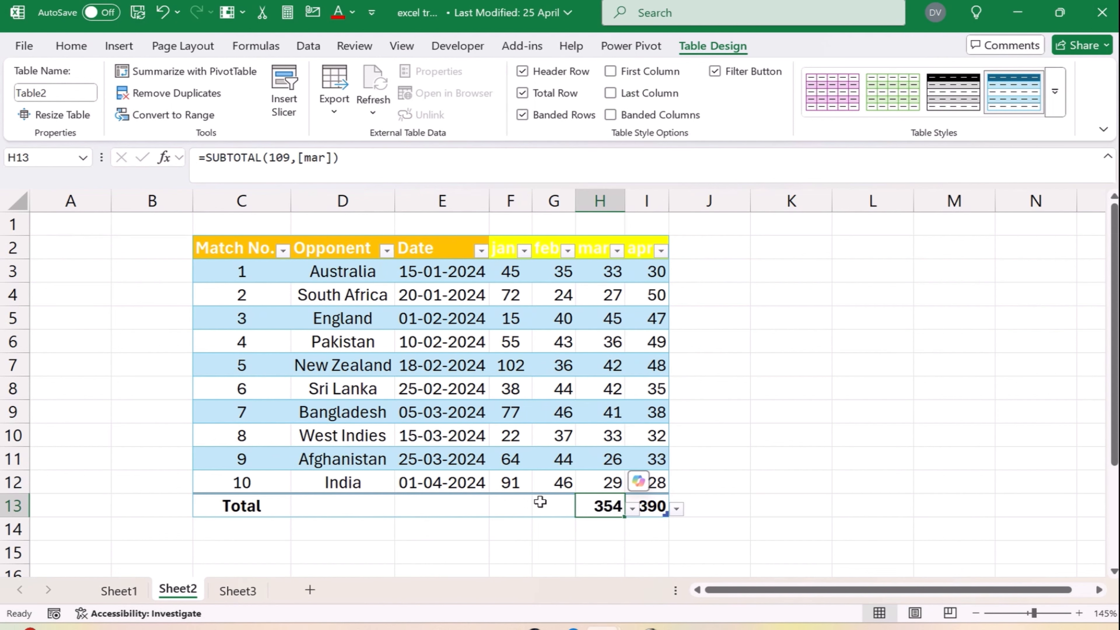
click(541, 505)
click(583, 508)
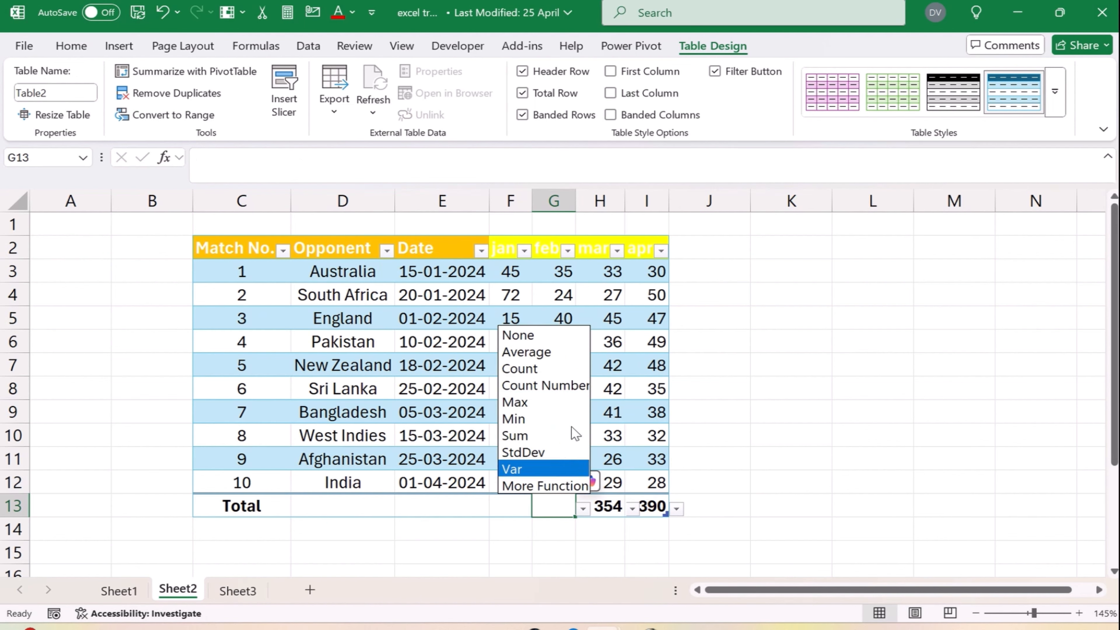
click(554, 436)
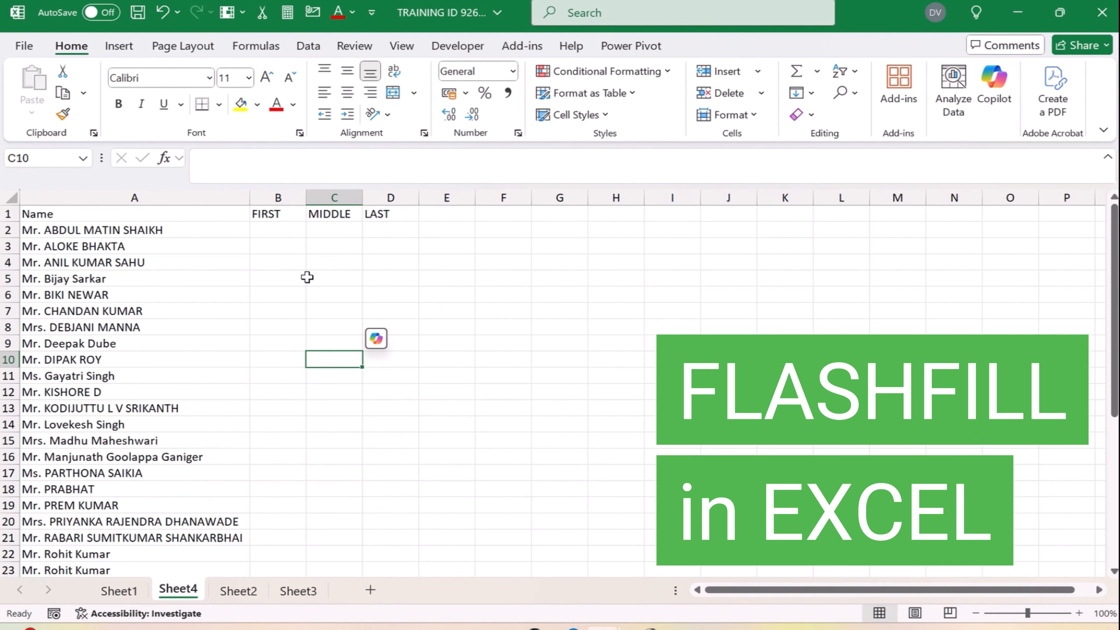
Enter the first name from A2 in B2 on Sheet4 and complete the FIRST column with Flash Fill.
click(291, 233)
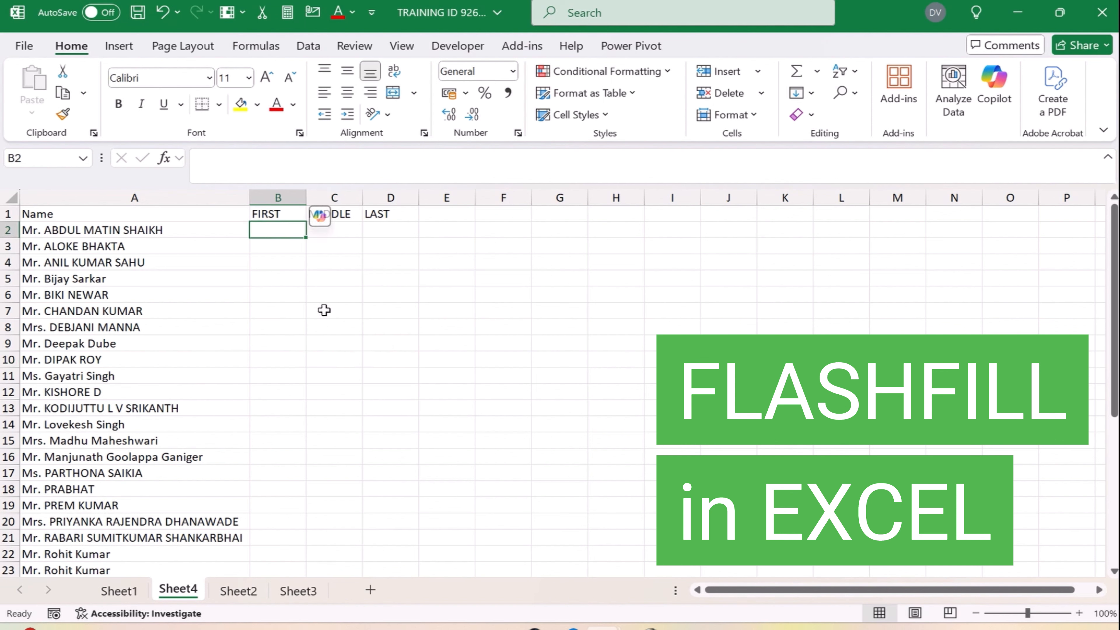
text(a)
key(BackSpace)
text(ABDUL)
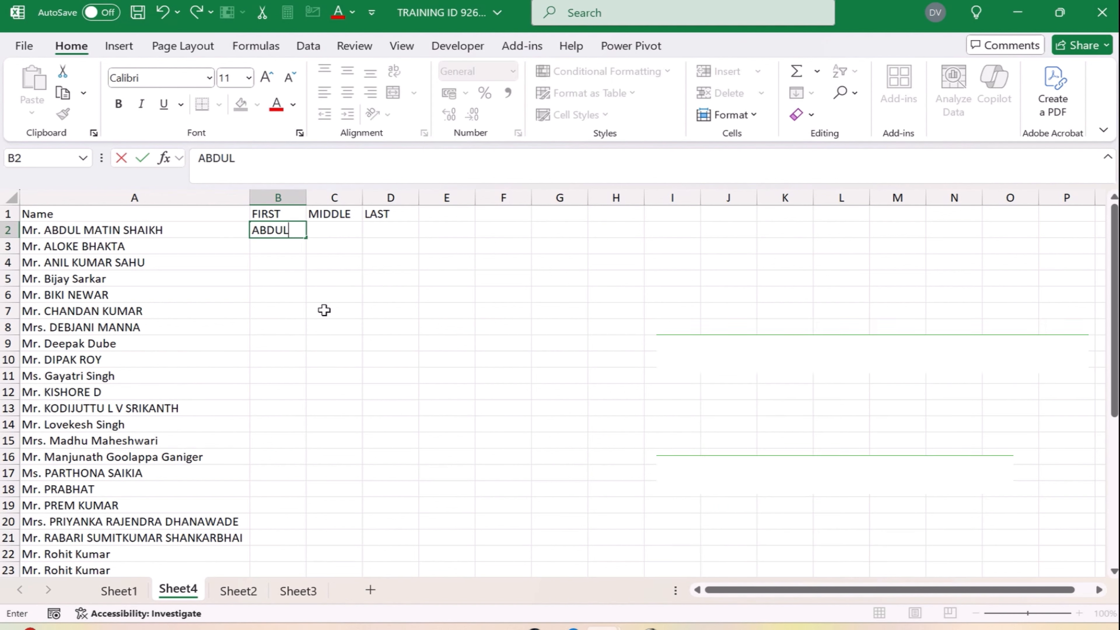
key(Return)
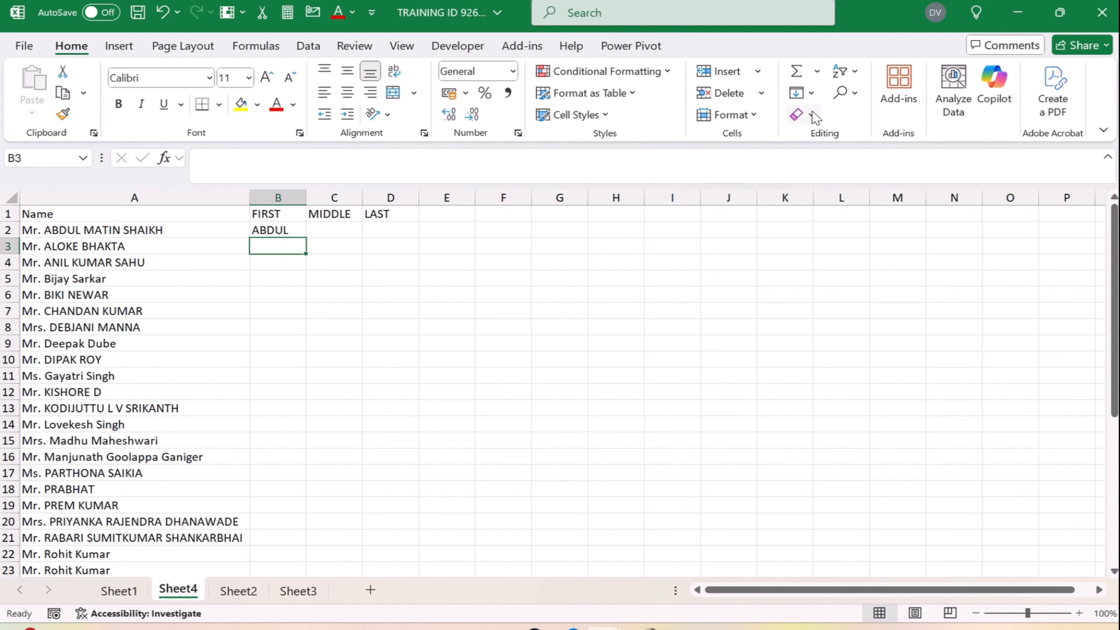
click(811, 93)
click(838, 289)
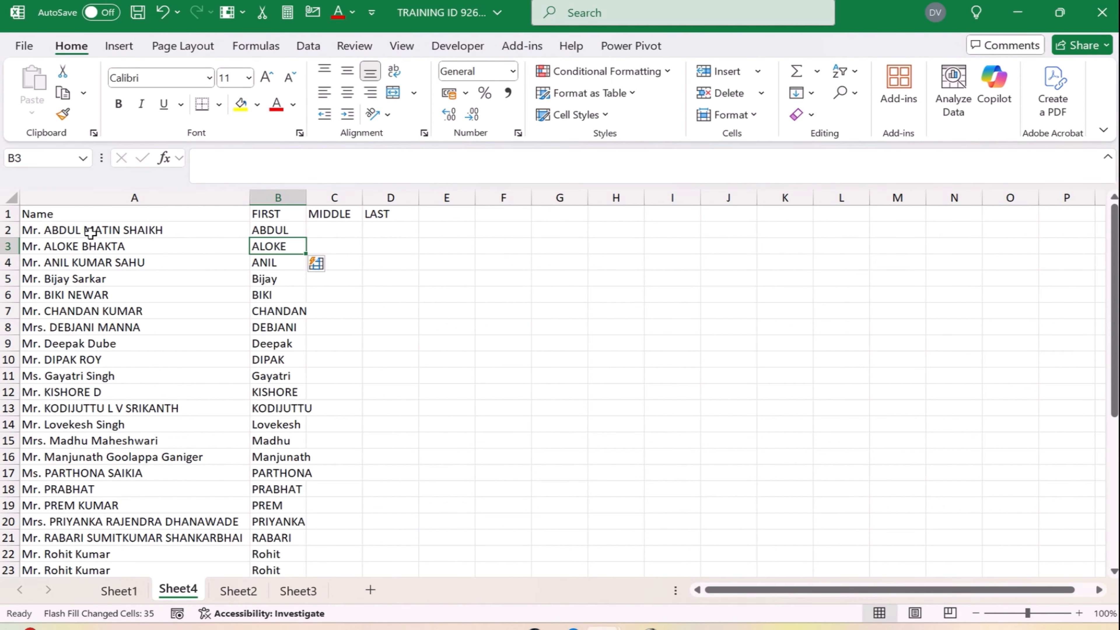
Remove the MIDDLE column and Flash Fill the LAST column from A2's last name entered in C2.
click(348, 232)
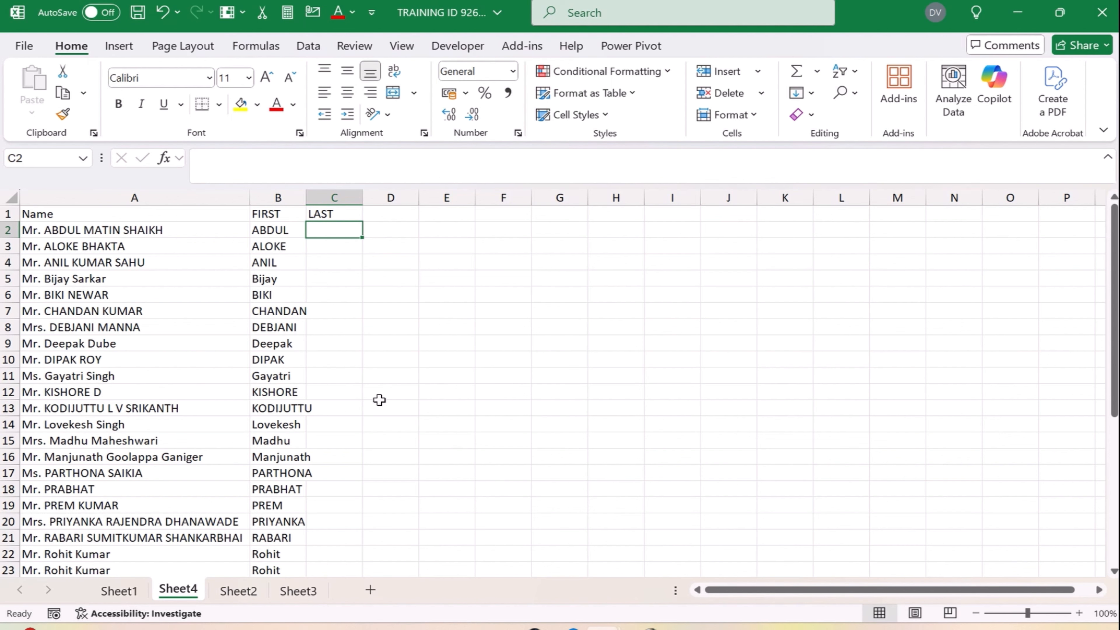
text(SHAIK)
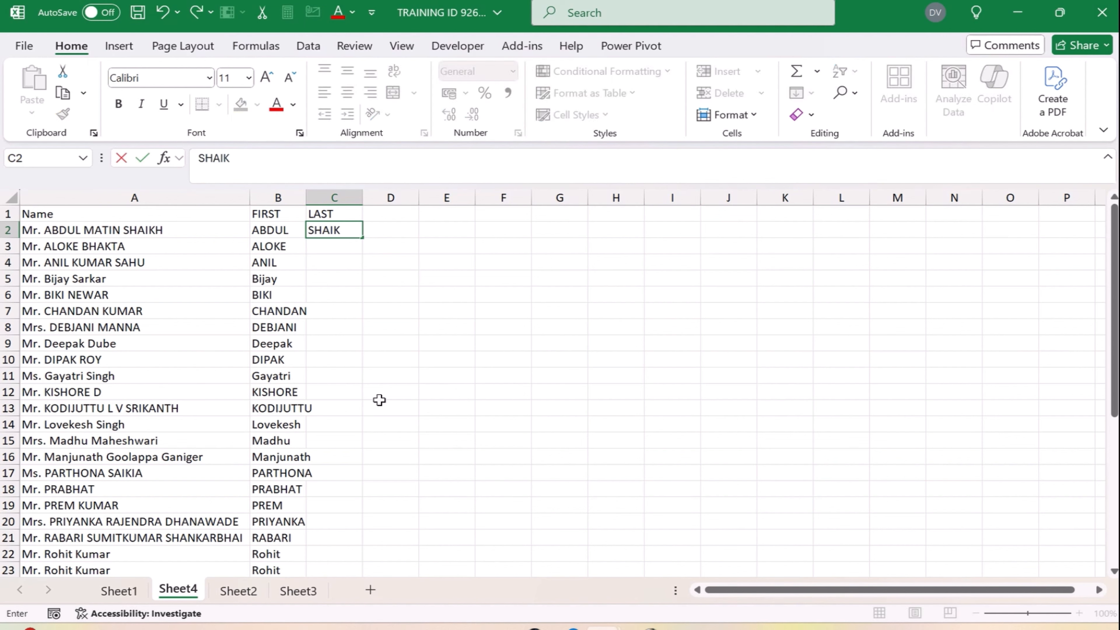
text(H)
key(Return)
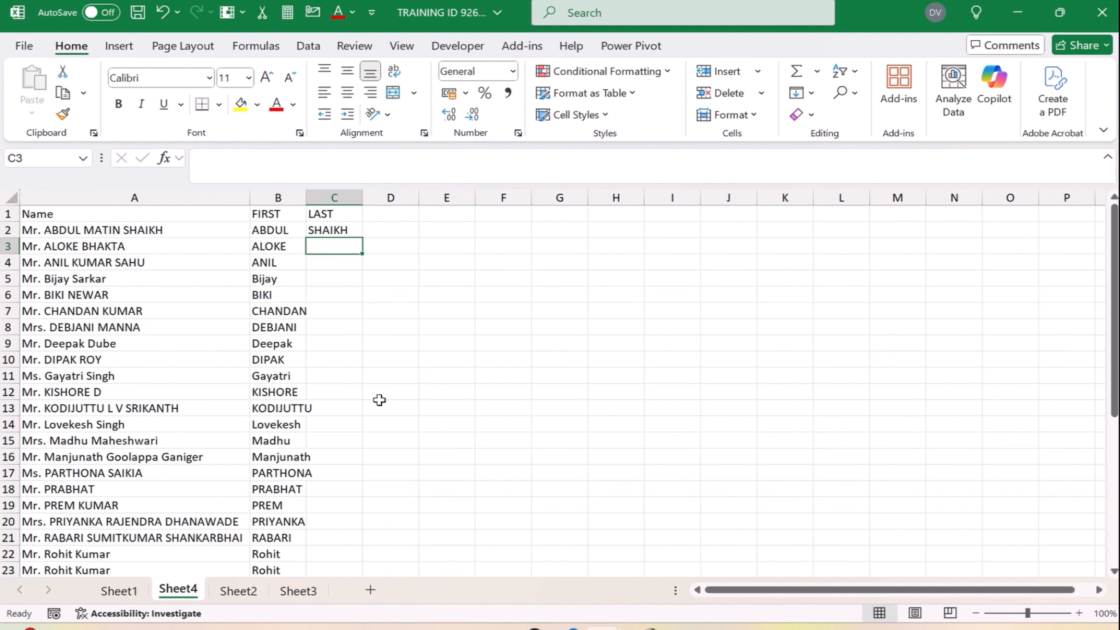
key(ctrl+e)
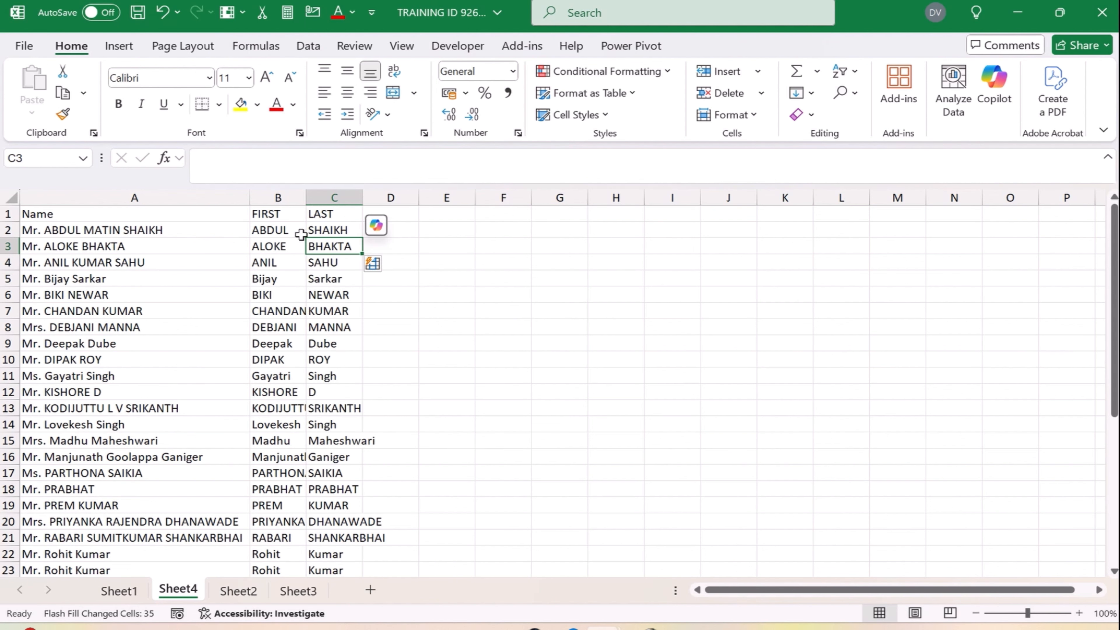
Widen columns B and C on Sheet4 so the FIRST and LAST names fit.
drag(304, 196, 334, 196)
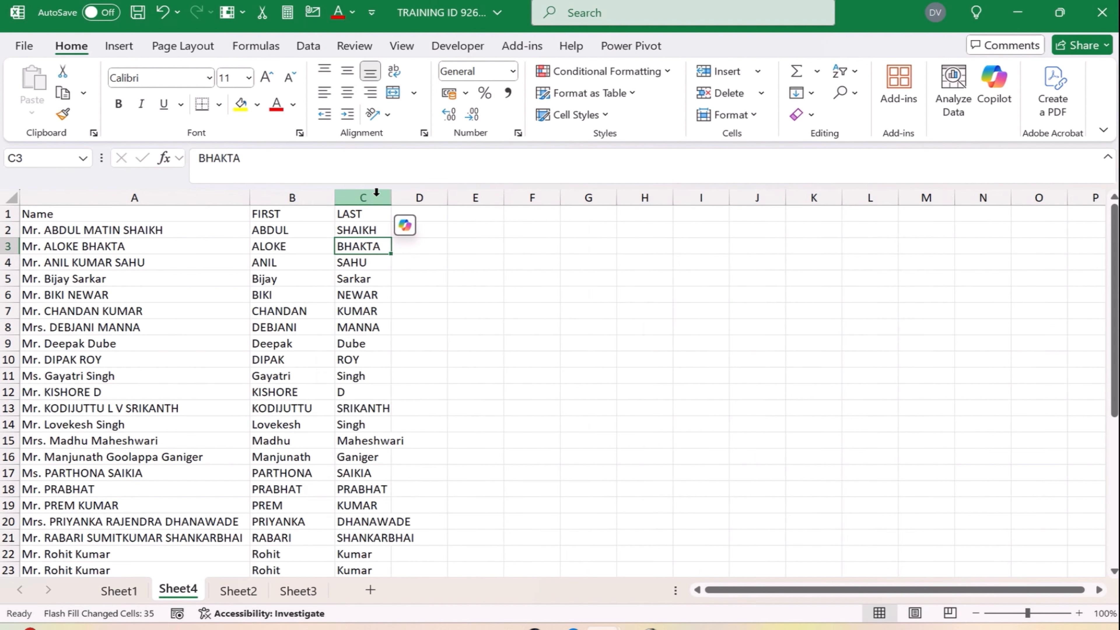
double_click(390, 196)
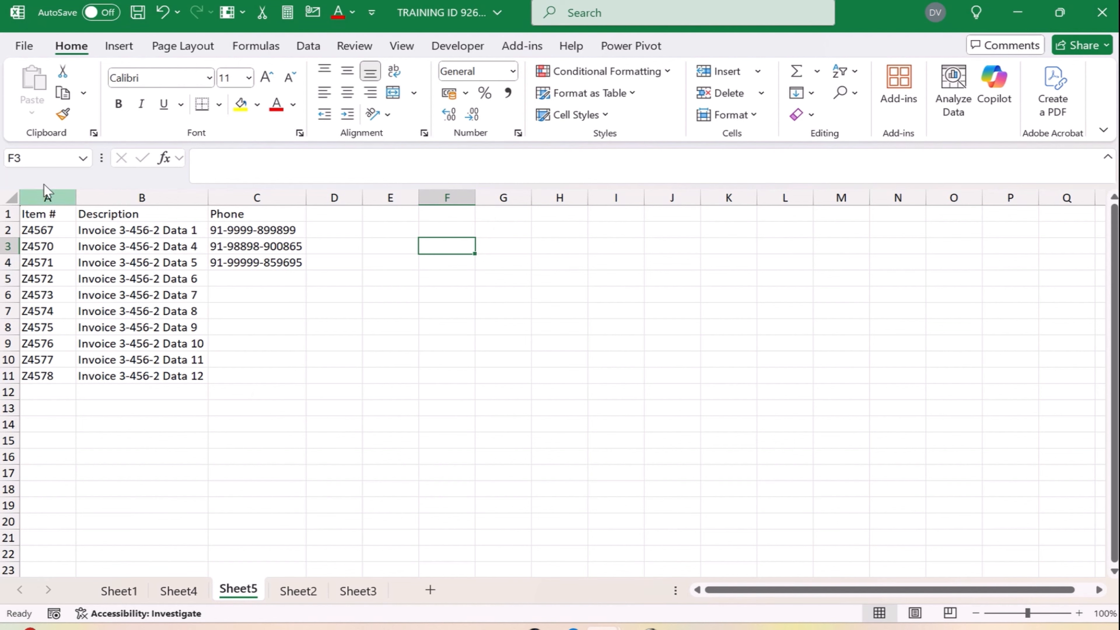
click(42, 195)
click(138, 192)
click(247, 195)
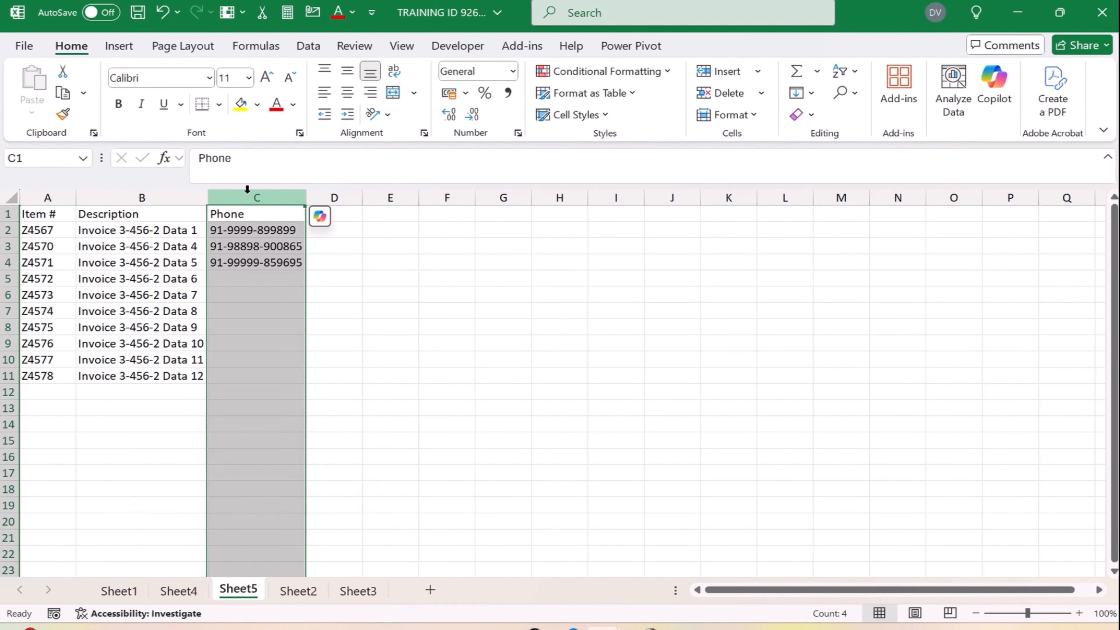
Enter =LEFT(A2,2) in E2 on Sheet5 to extract the first two characters of the item number.
click(395, 218)
click(400, 233)
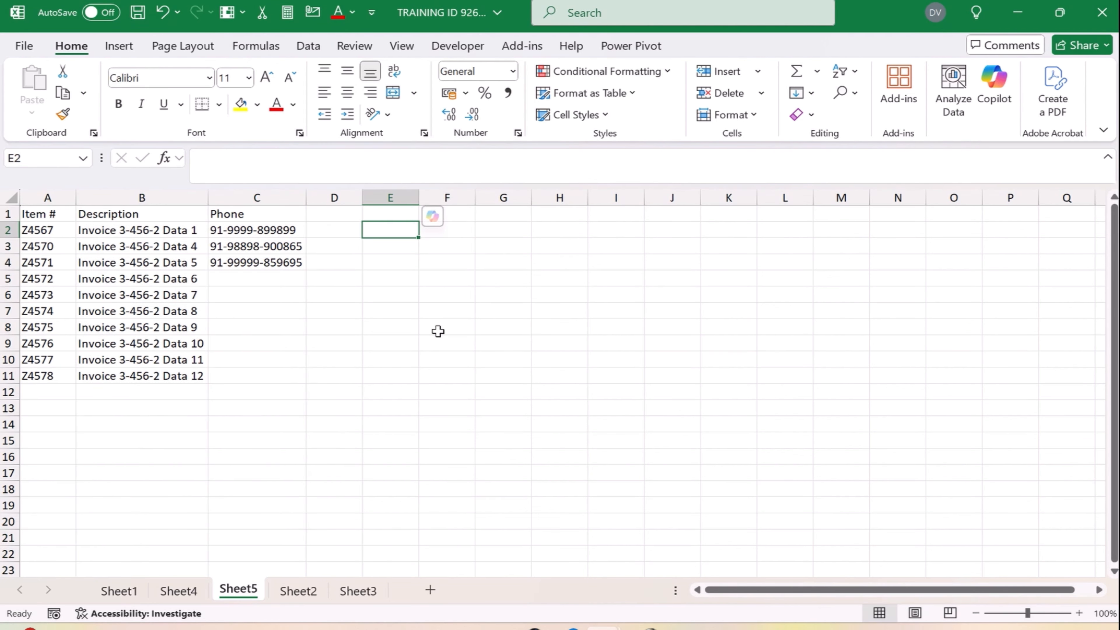
text(=LEFT()
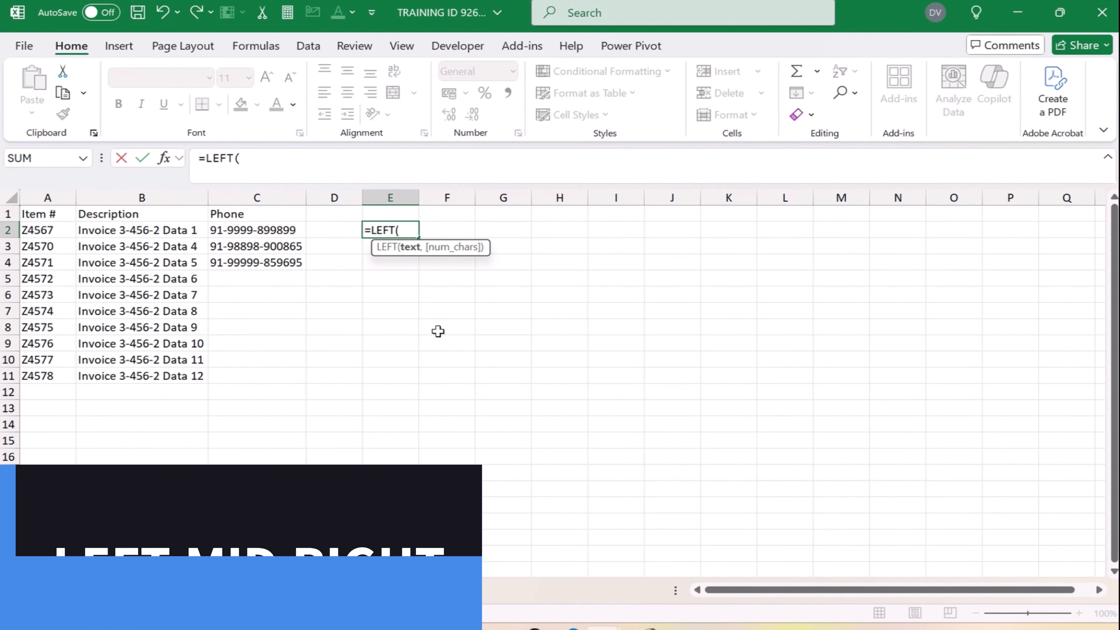
key(Left)
key(Left)
key(Left)
key(Left)
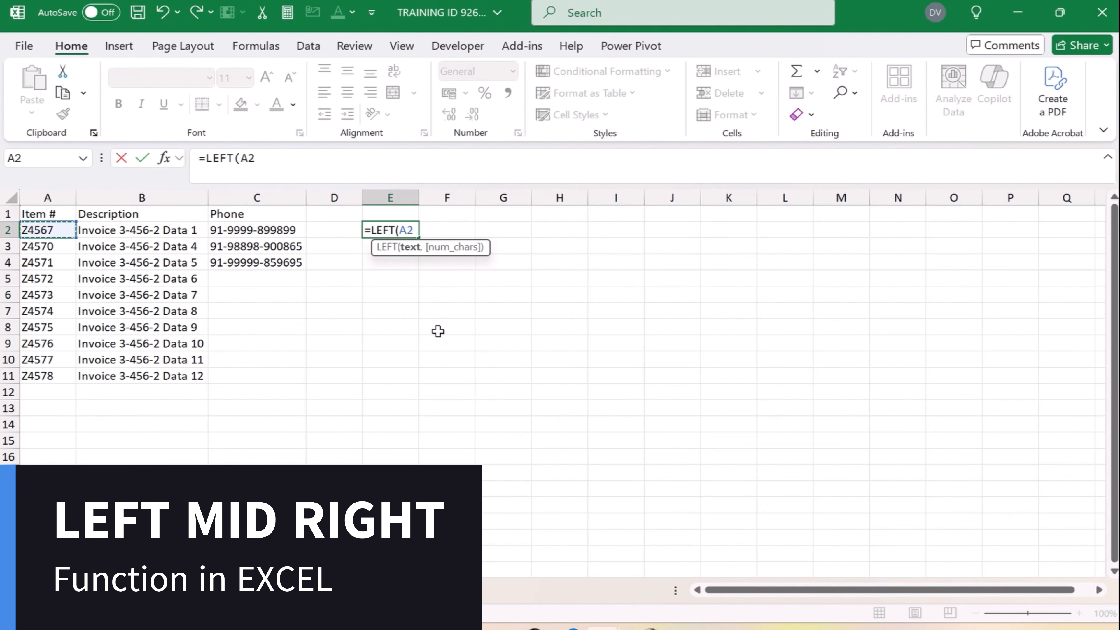
text(,)
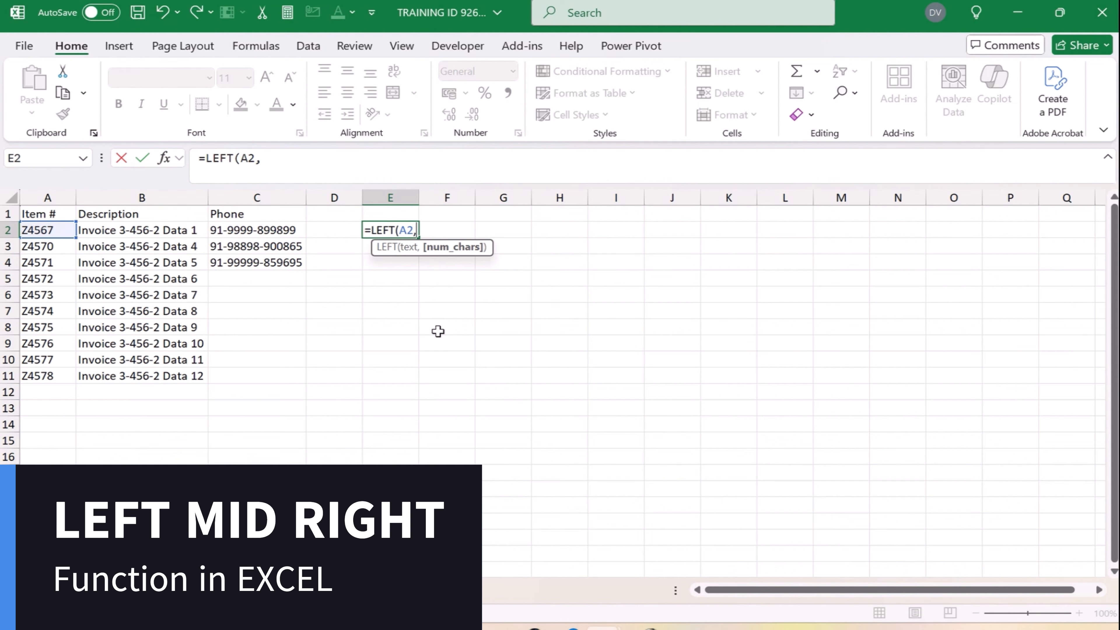
text(2))
key(Return)
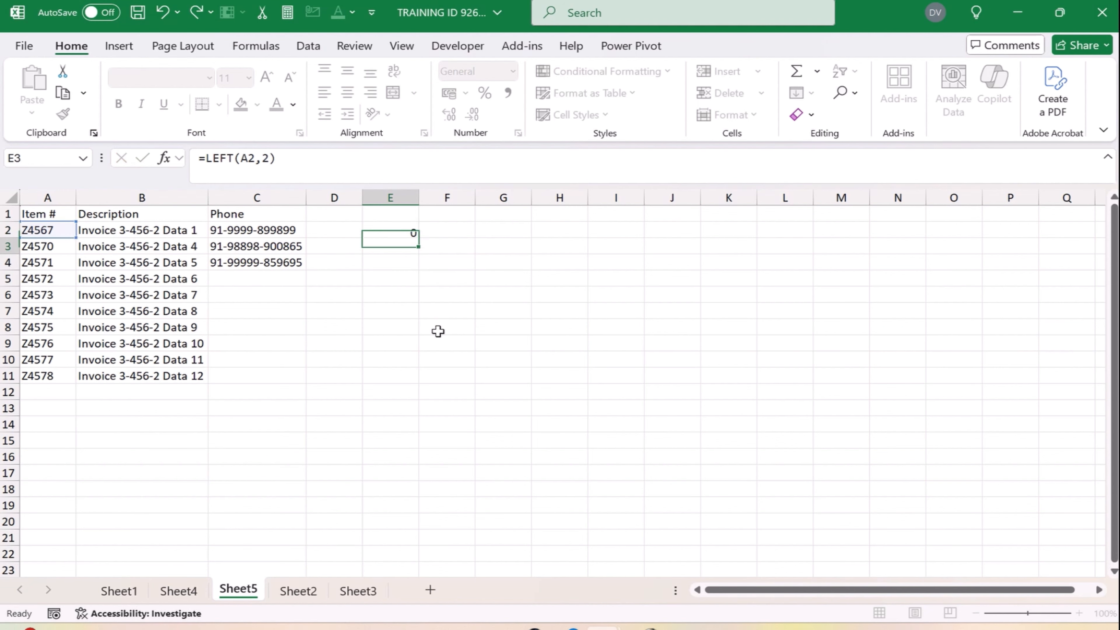
Save the workbook and fill the LEFT formula from E2 down through E11.
key(Up)
key(ctrl+shift+Down)
key(ctrl+Up)
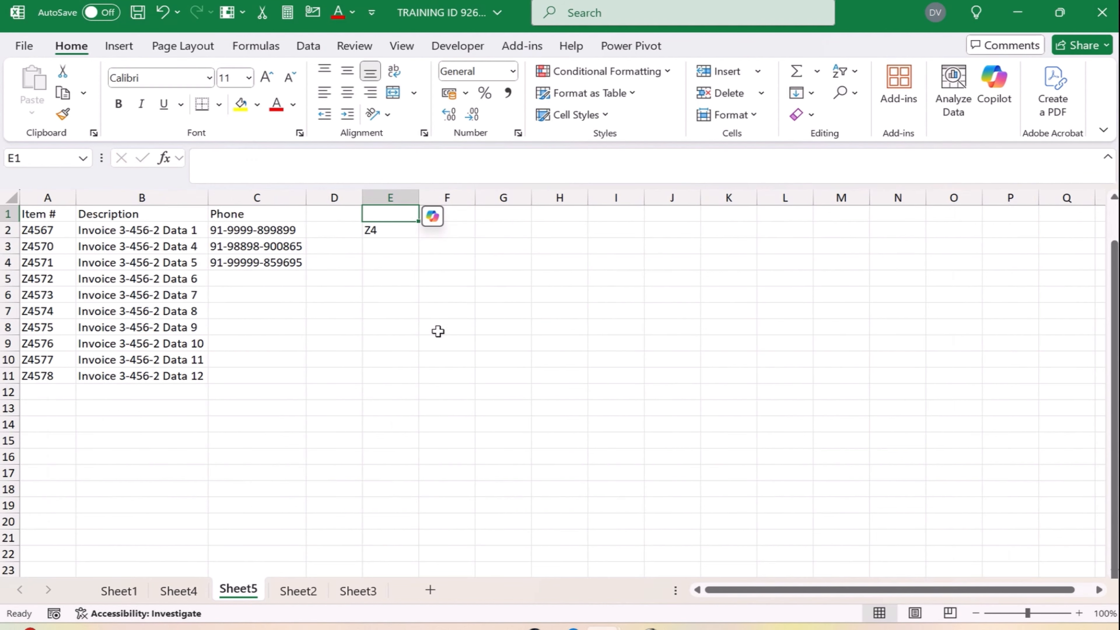
key(Left)
key(Left)
key(Down)
key(Left)
key(ctrl+Down)
key(Right)
key(Right)
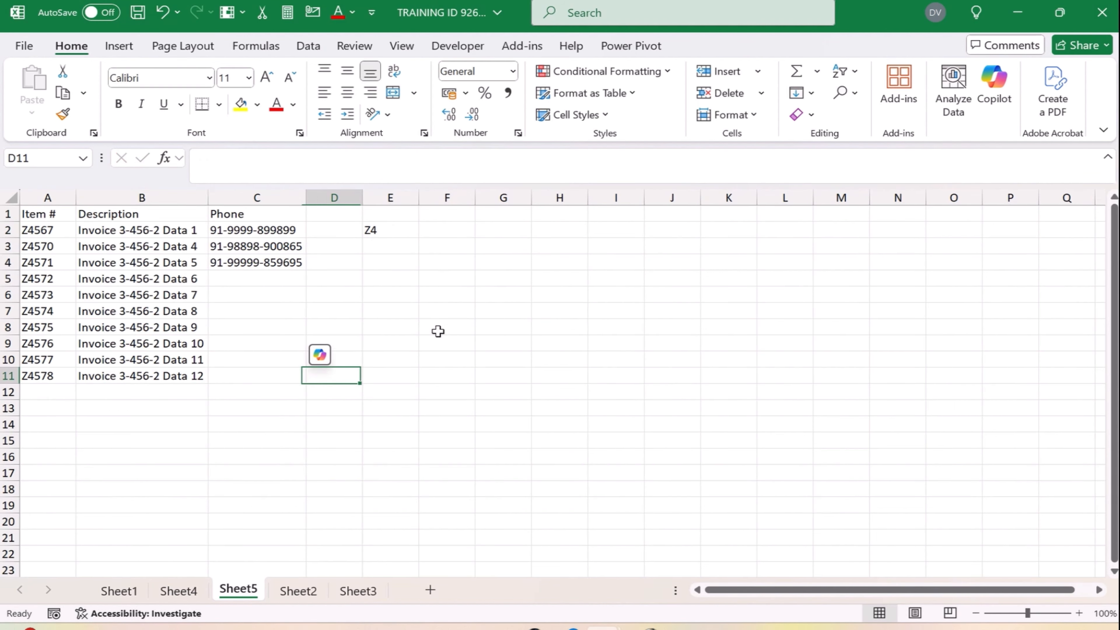
key(Right)
key(ctrl+shift+Up)
key(ctrl+s)
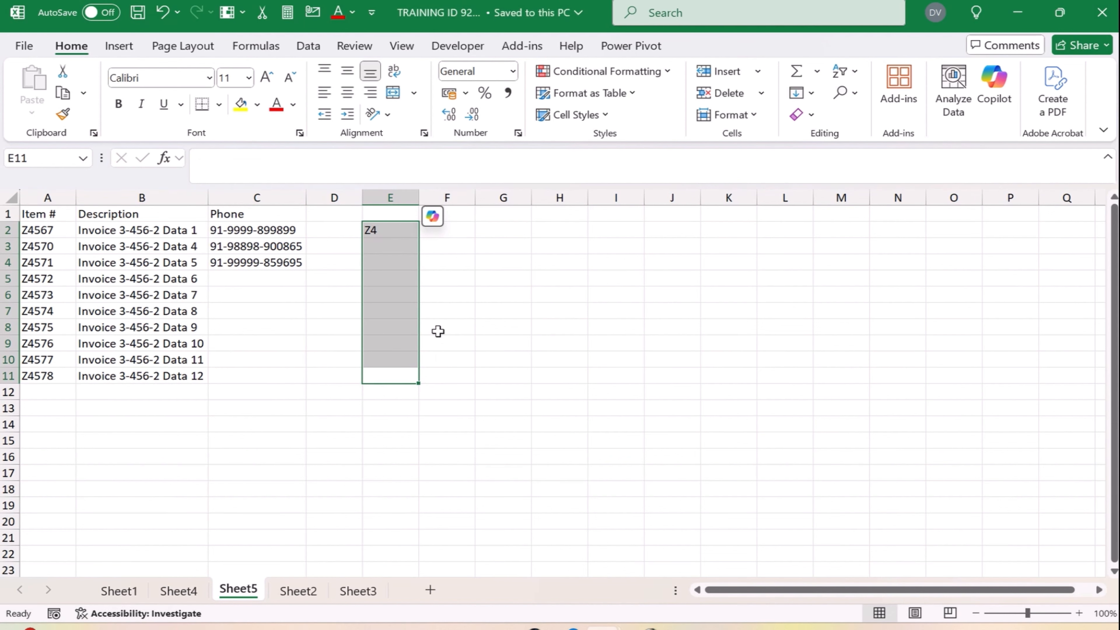
key(ctrl+d)
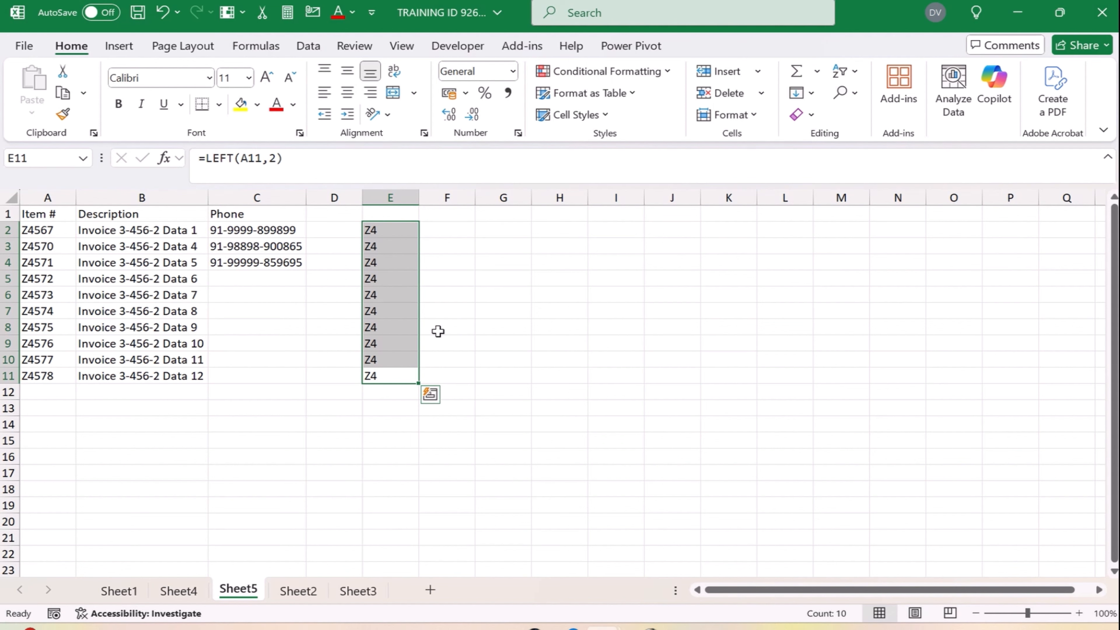
Enter =RIGHT(A2,4) in F2 to extract the last four characters of the item number.
key(Up)
key(Up)
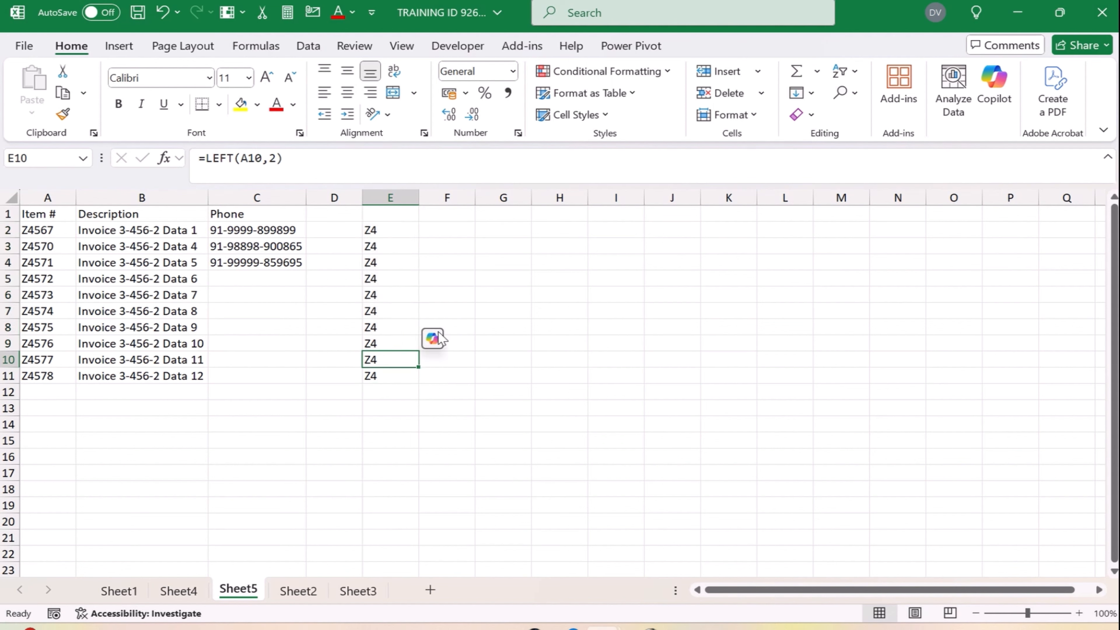
key(ctrl+Up)
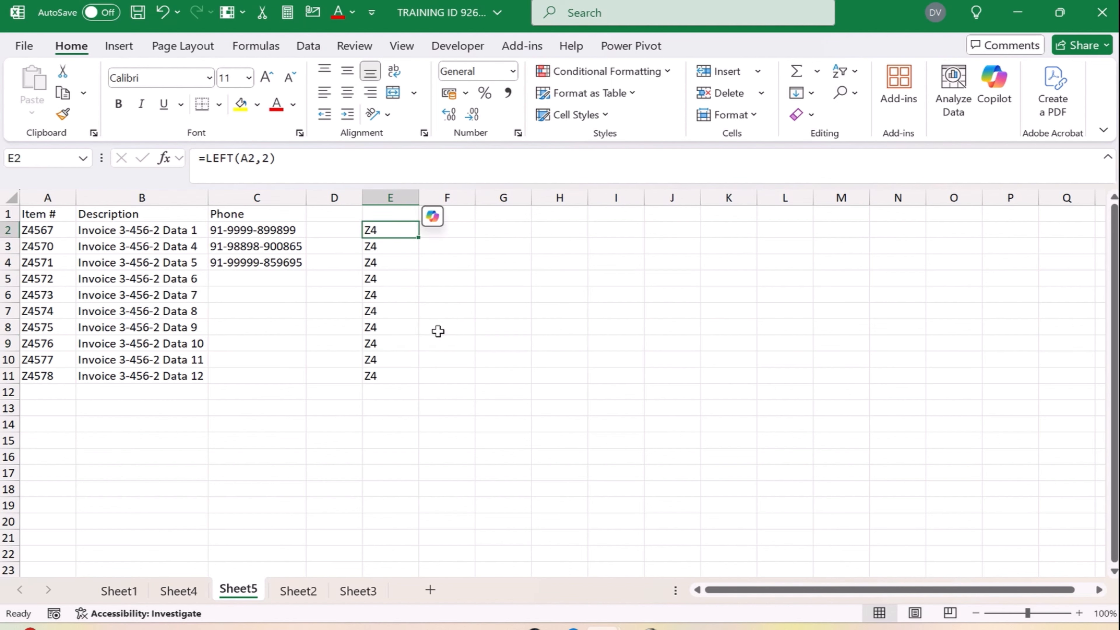
key(Right)
text(=rig)
key(Tab)
key(Left)
key(Left)
key(Left)
key(Left)
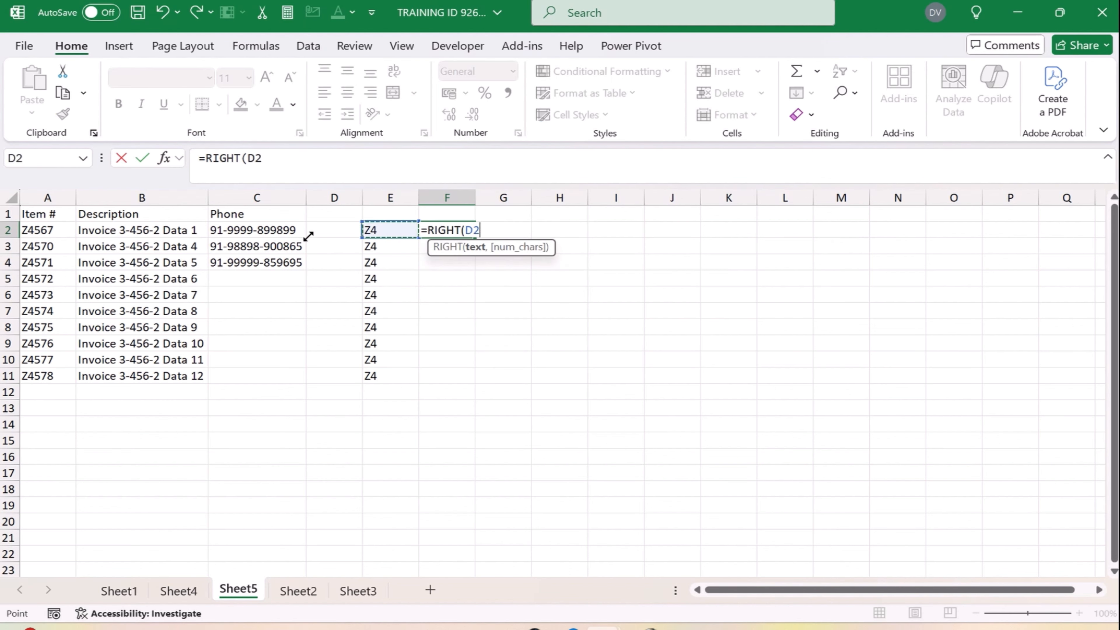
key(Left)
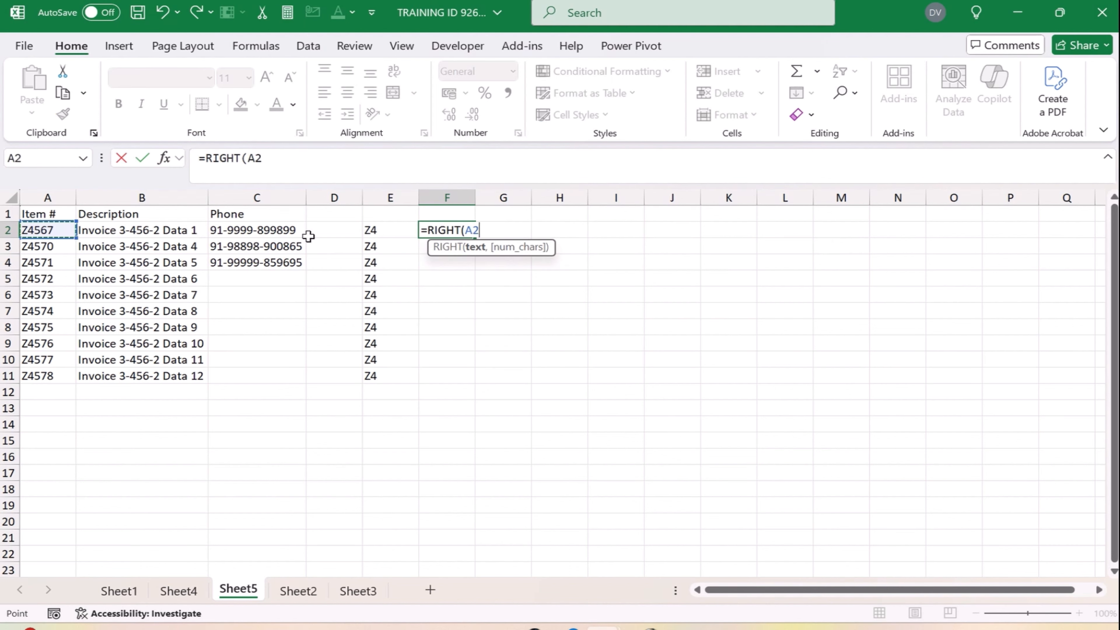
text(,)
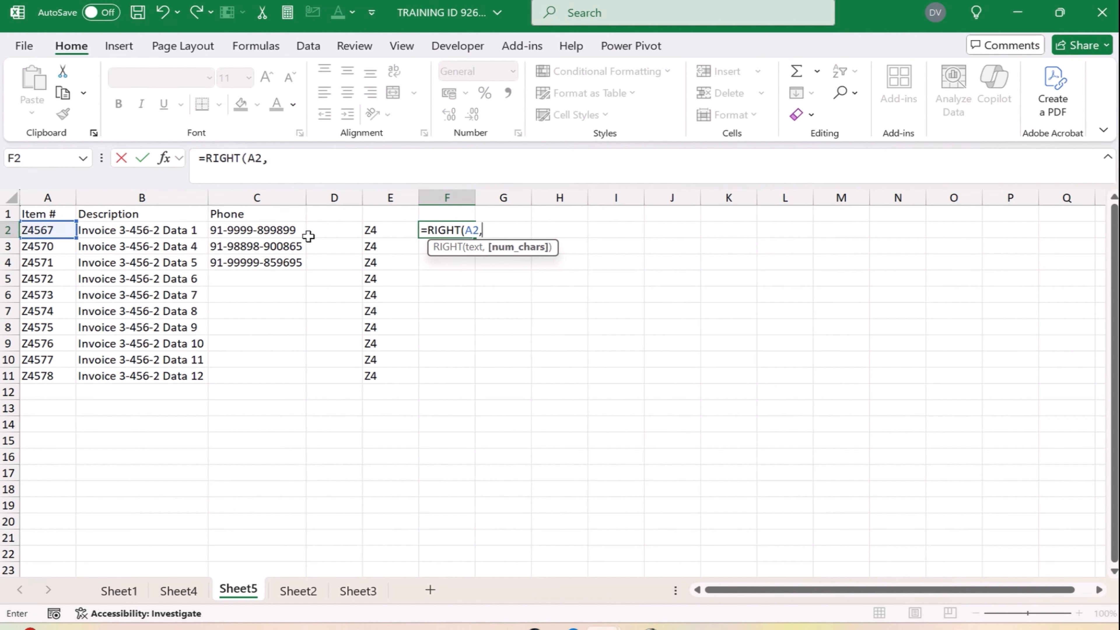
text(4))
key(Return)
Fill the RIGHT formula from F2 down through F11.
key(Left)
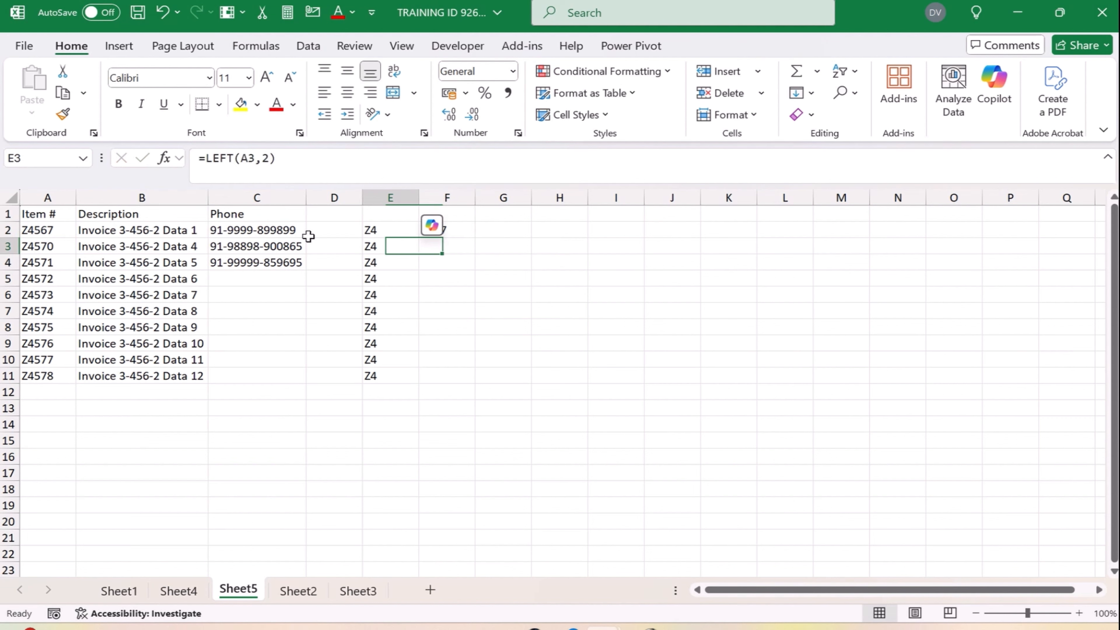
key(ctrl+Down)
key(Right)
key(ctrl+shift+Up)
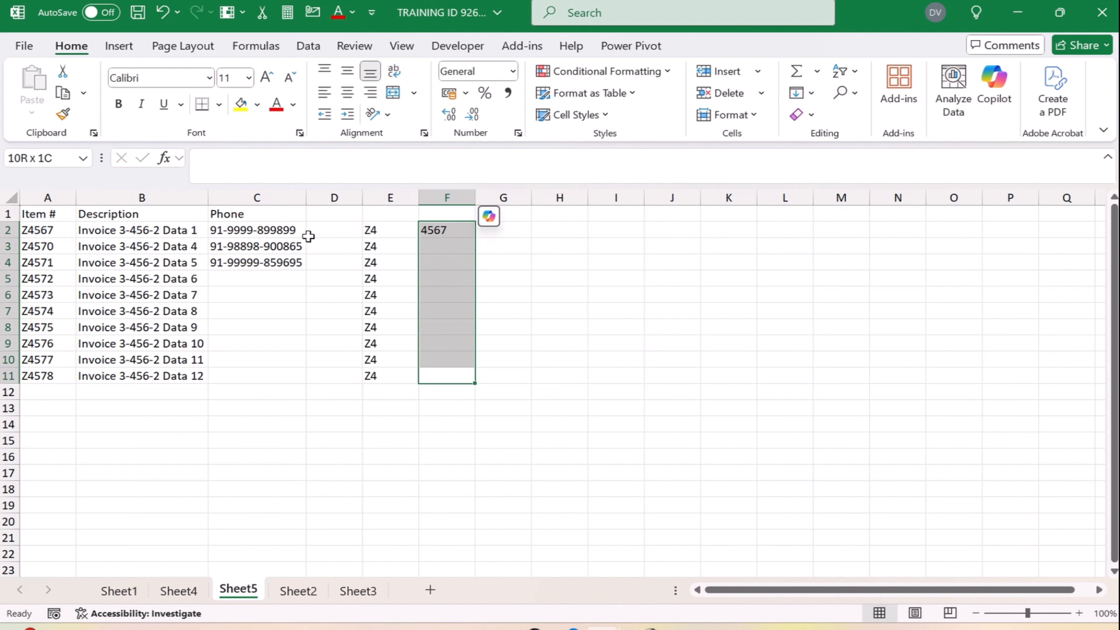
key(ctrl+d)
key(Left)
key(Up)
key(Right)
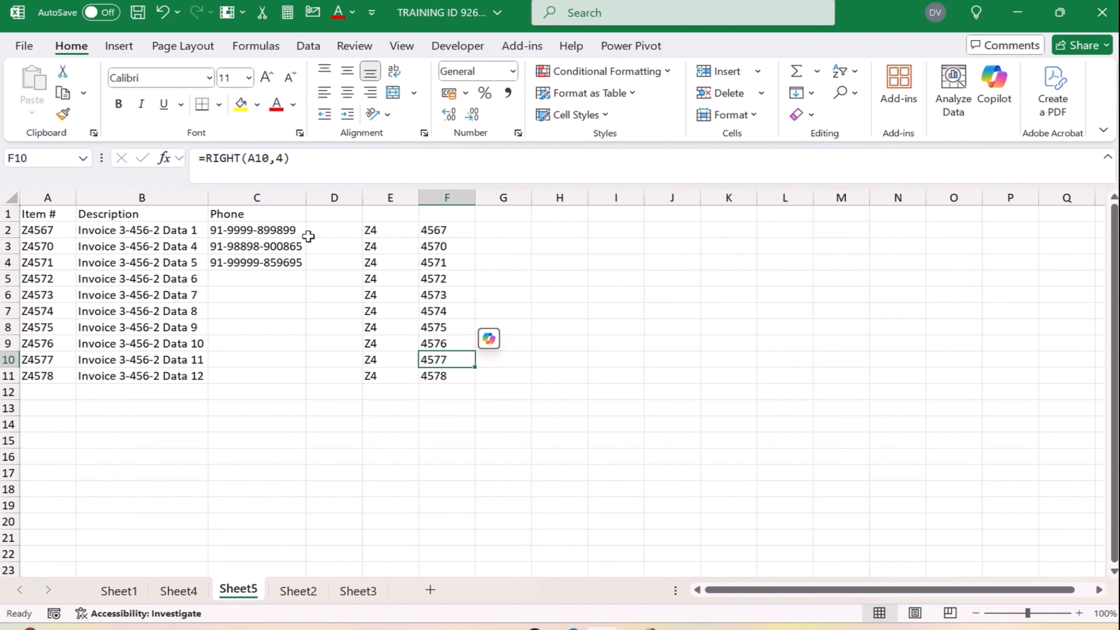
Enter =MID(C2,4,4) in G2 to extract four characters of the phone number starting at the fourth.
key(Right)
key(ctrl+Up)
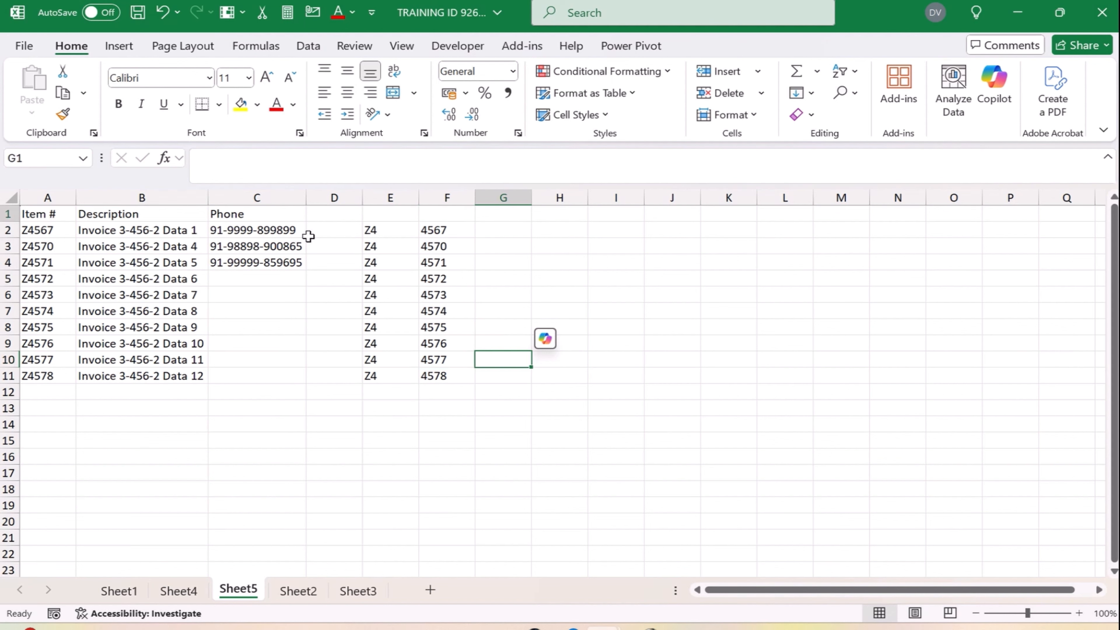
key(Down)
text(=mid)
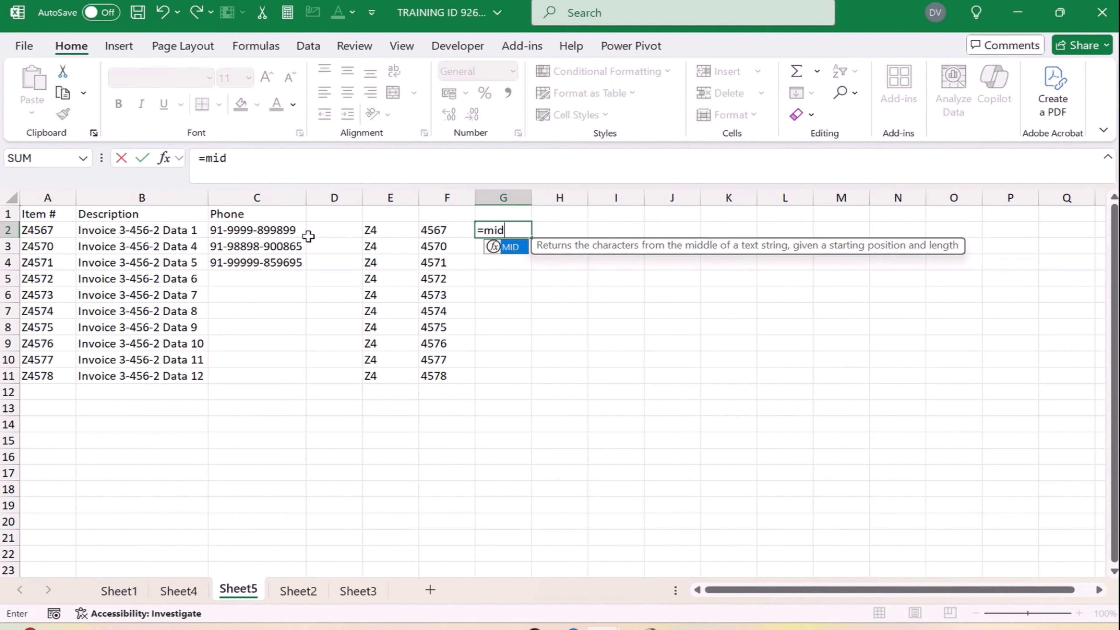
key(Tab)
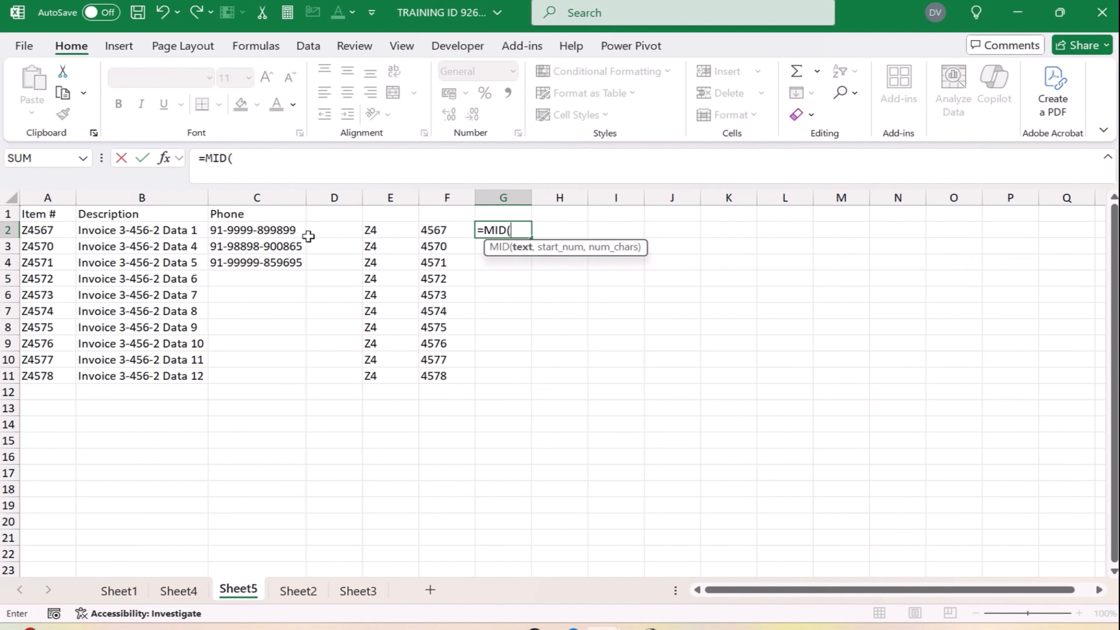
key(Left)
key(Left)
key(Left)
key(Left)
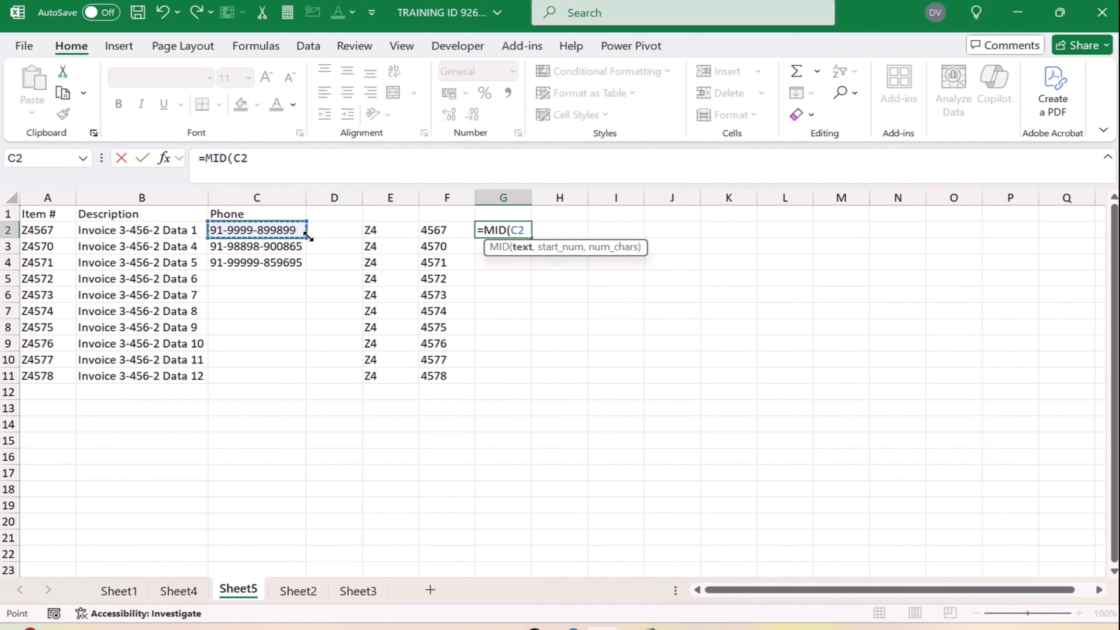
click(309, 236)
text(,)
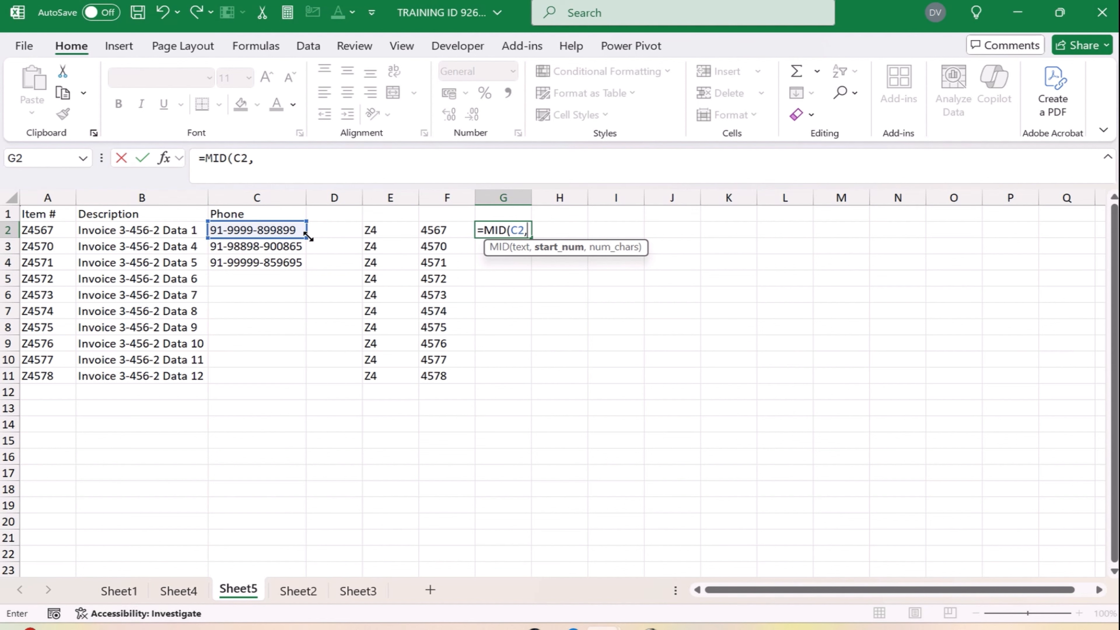
text(4,)
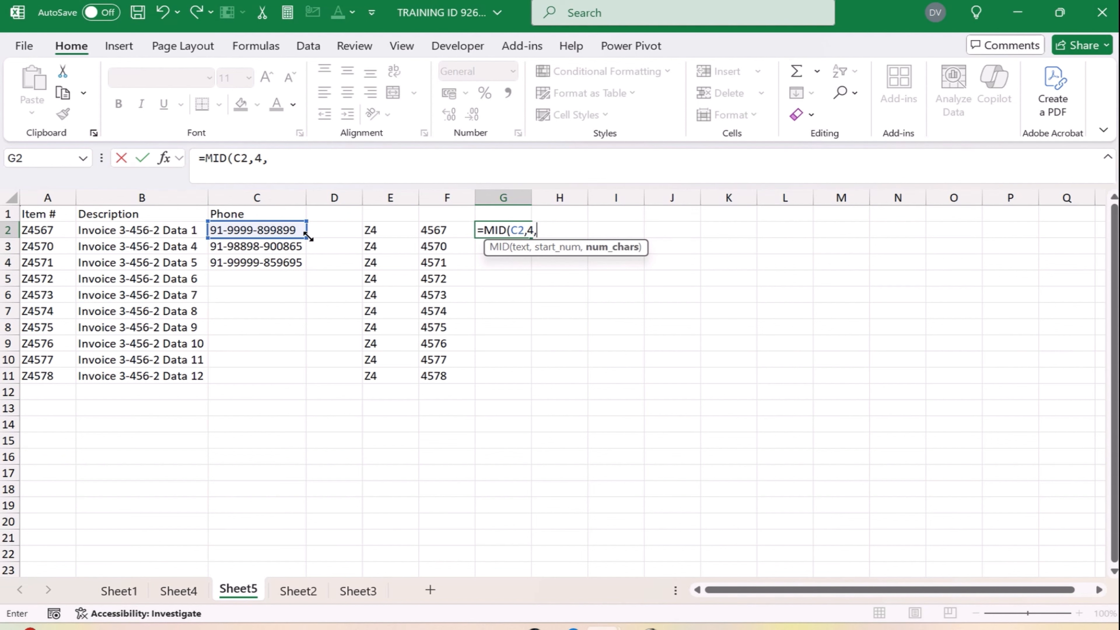
text(4))
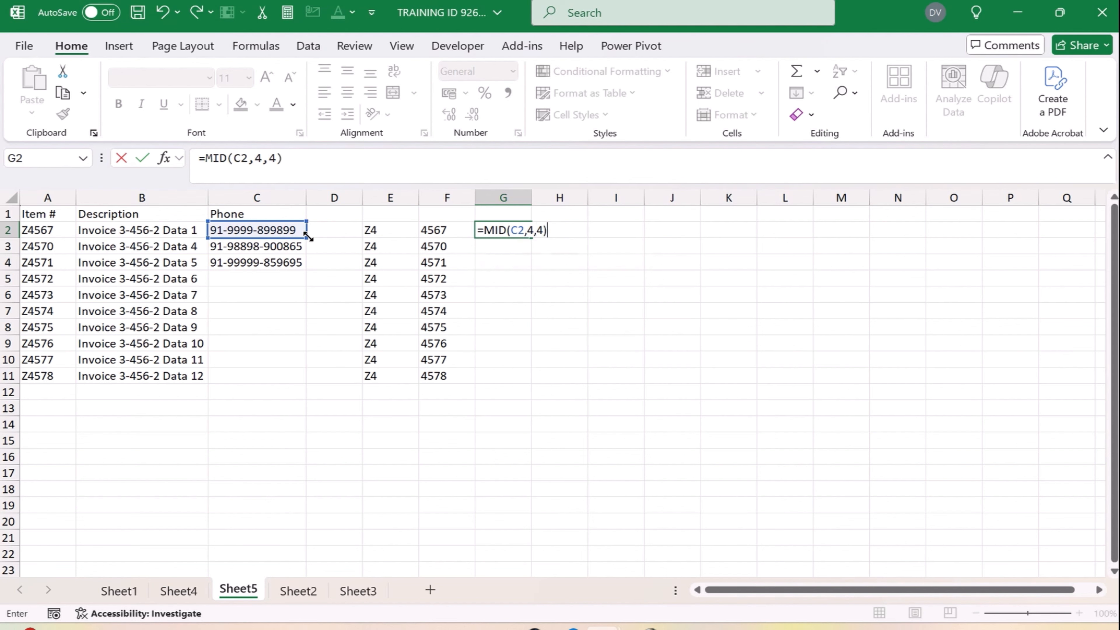
key(Return)
Fill the MID formula from G2 down through G5.
key(Up)
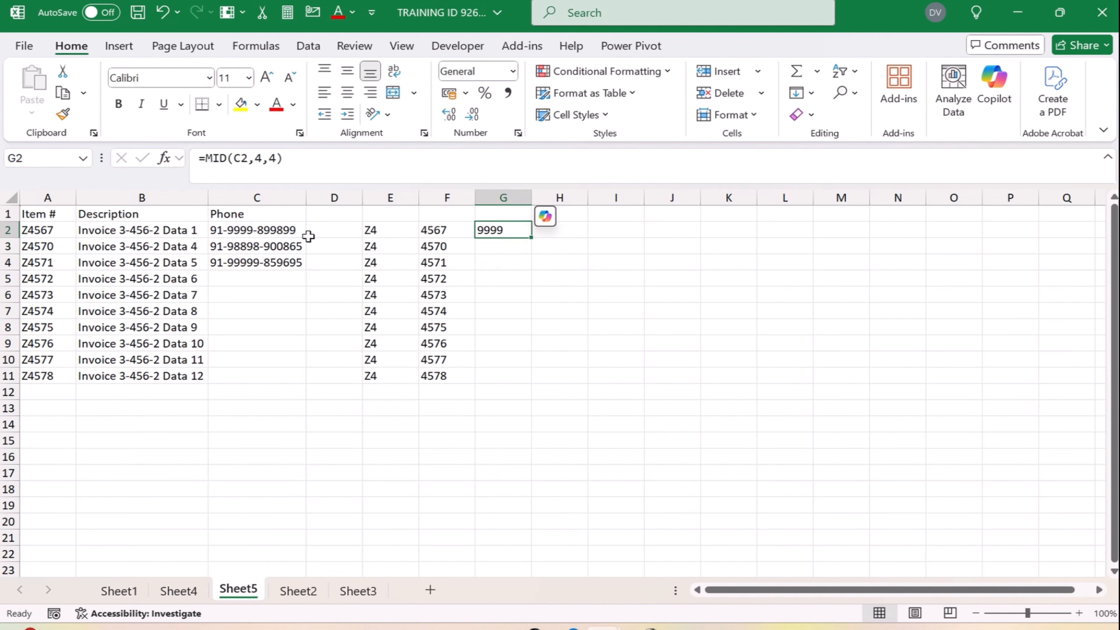
key(shift+Down)
key(shift+Down)
key(shift+Down)
key(ctrl+e)
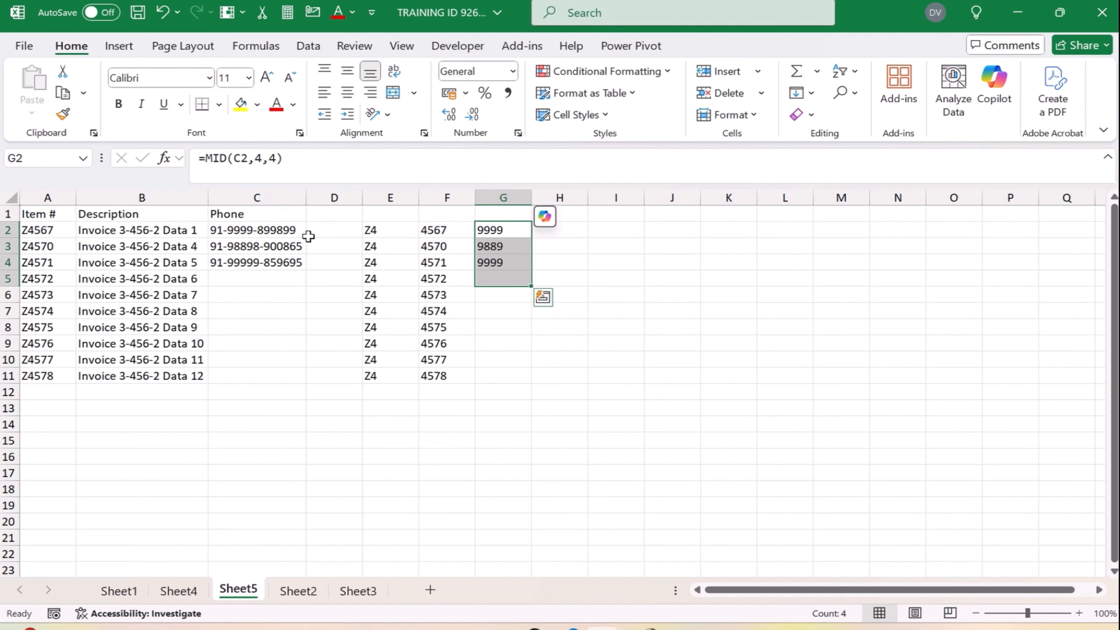
Add one more 9 to the middle group of the phone number in C2.
key(Down)
key(Left)
key(Left)
key(Left)
key(Left)
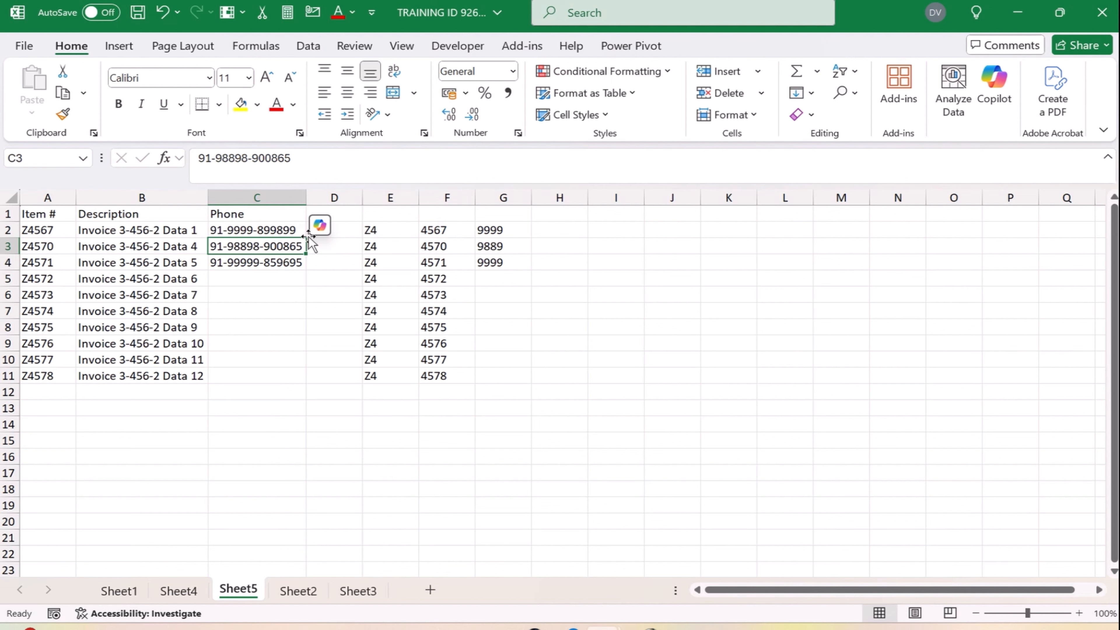
key(Up)
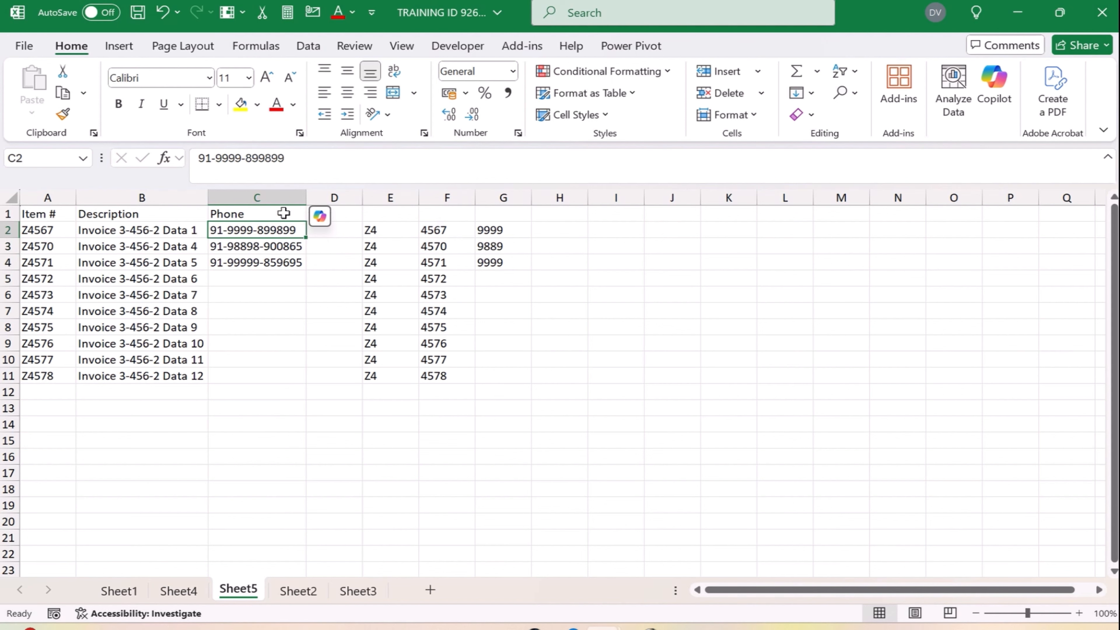
click(252, 156)
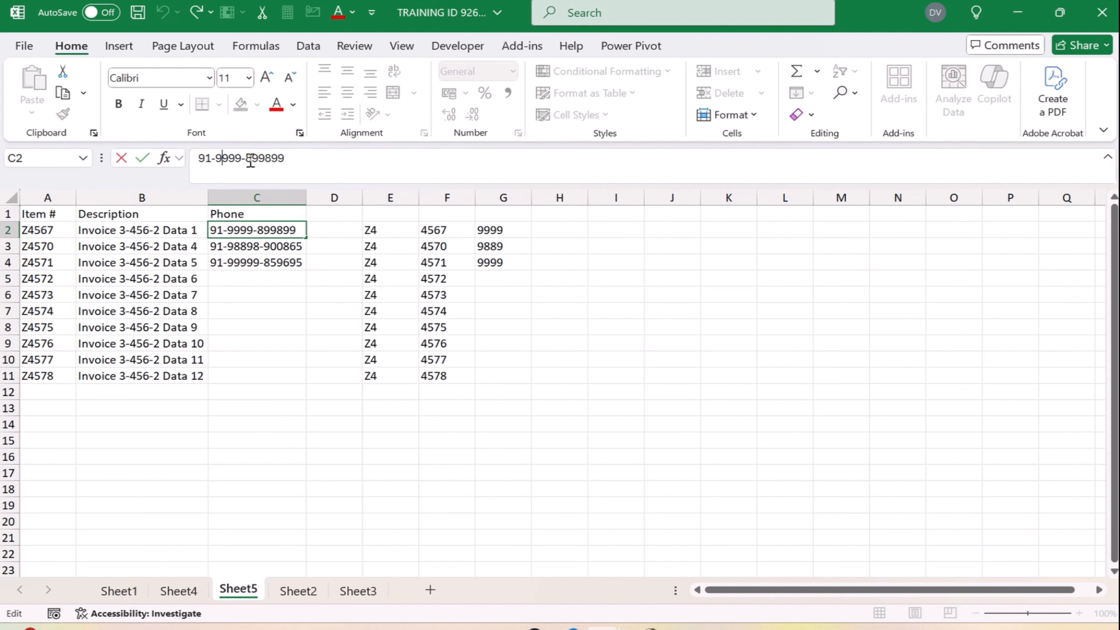
text(9)
key(Return)
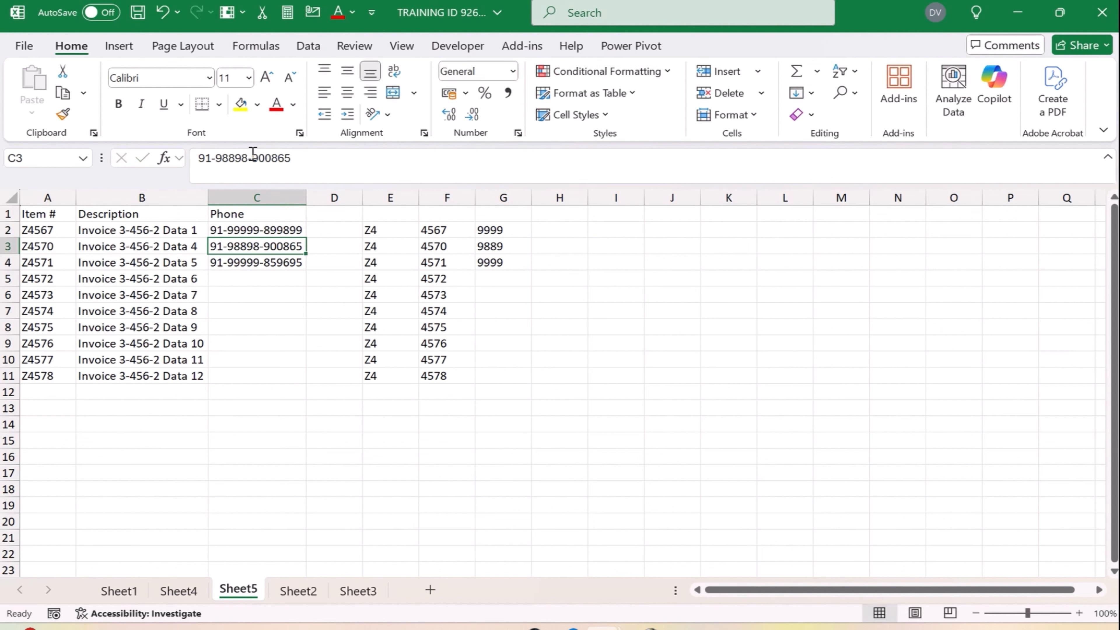
Select cell G2 containing the MID formula.
key(Right)
key(Right)
key(Right)
key(Right)
key(Up)
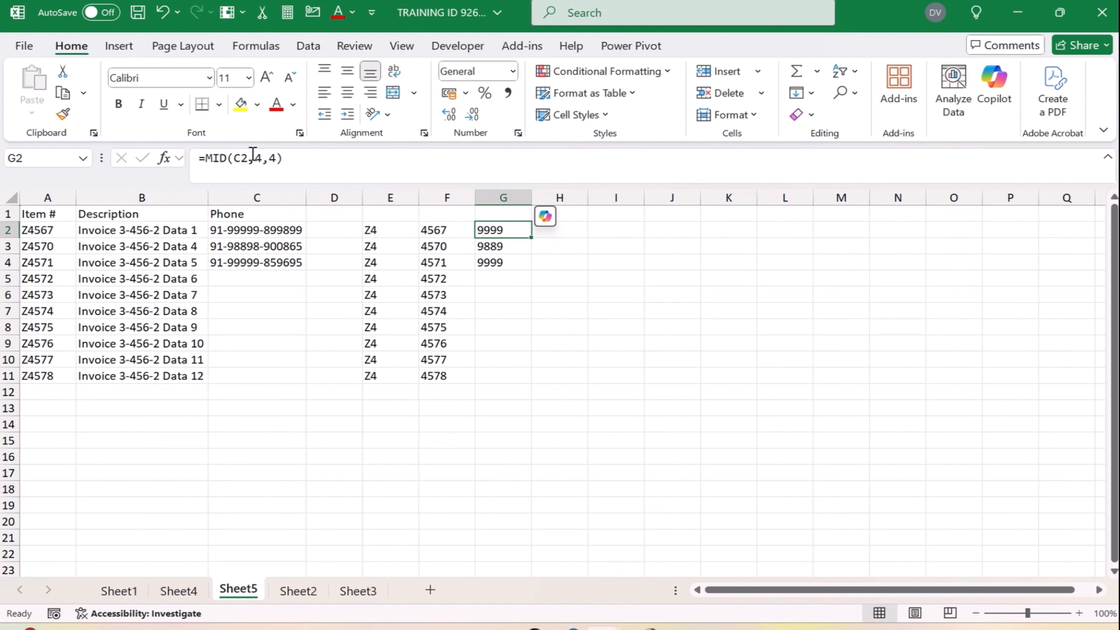